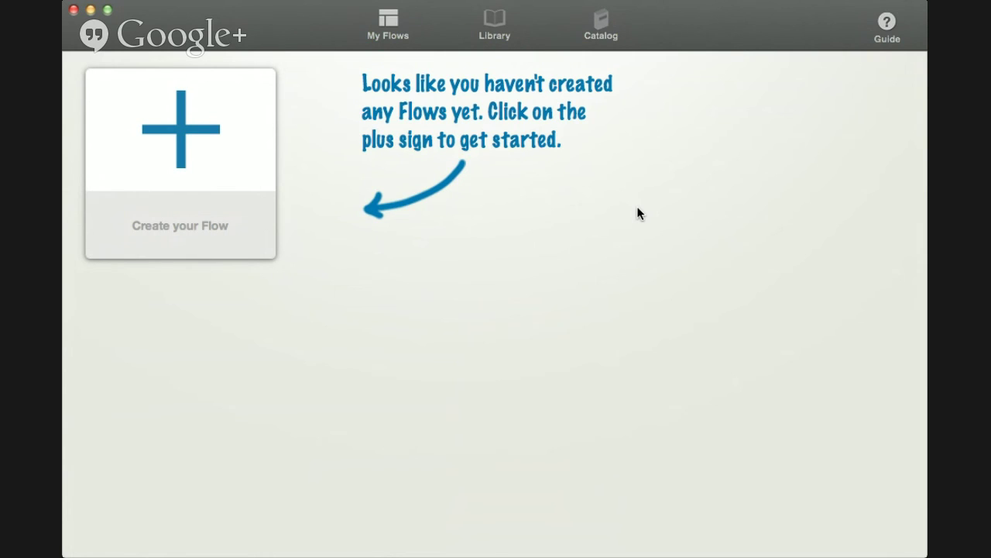
Switch to the Library to see the saved Paris! flow
{"action": "left_click", "coordinate": [500, 19]}
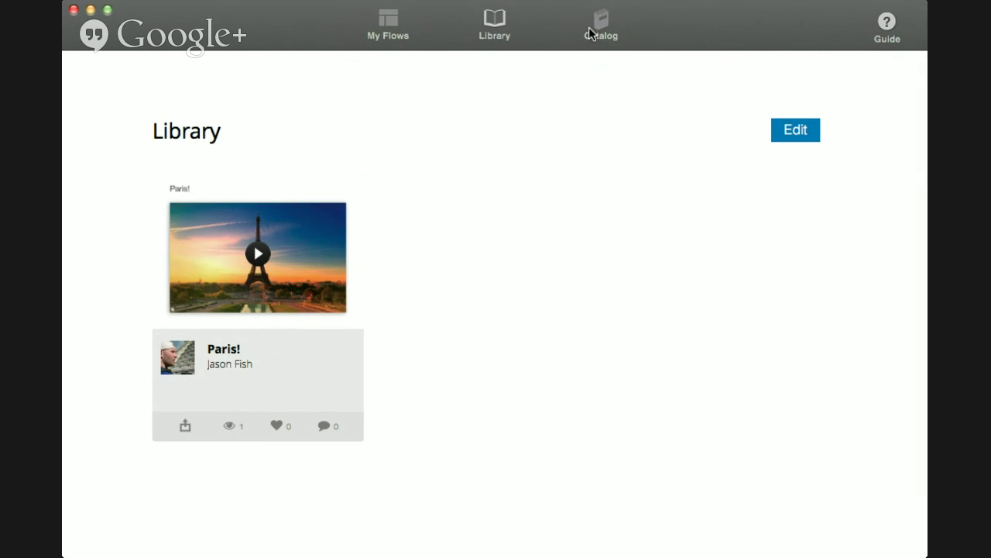
Browse the Catalog's featured presentations, then start a new flow from the empty My Flows page
{"action": "left_click", "coordinate": [589, 27]}
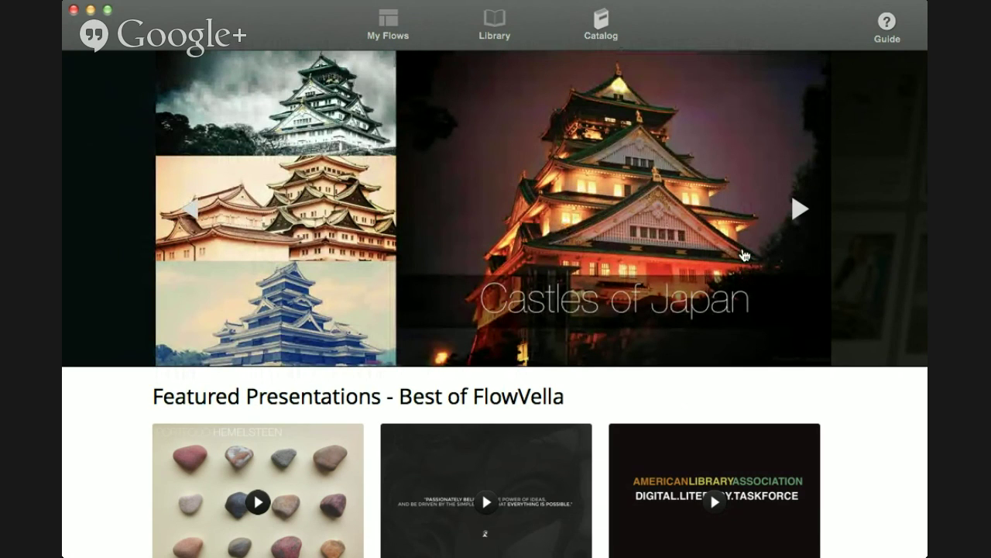
{"action": "scroll", "coordinate": [757, 284], "scroll_direction": "down", "scroll_amount": 5}
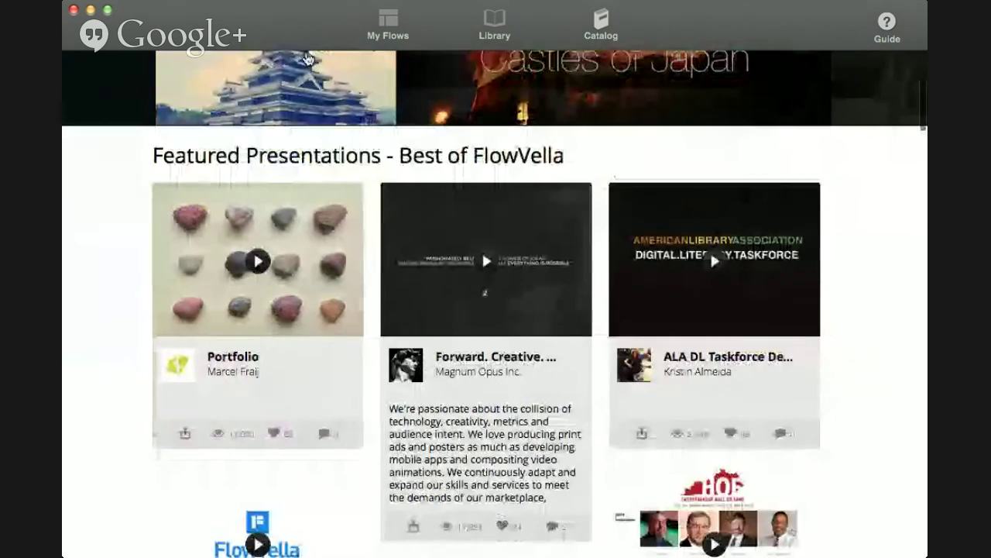
{"action": "left_click", "coordinate": [384, 18]}
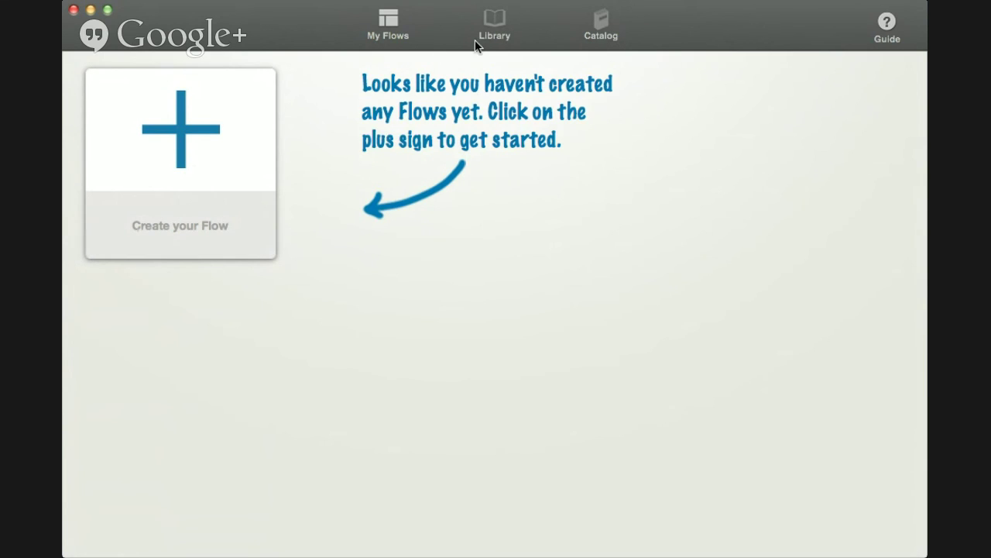
{"action": "left_click", "coordinate": [188, 164]}
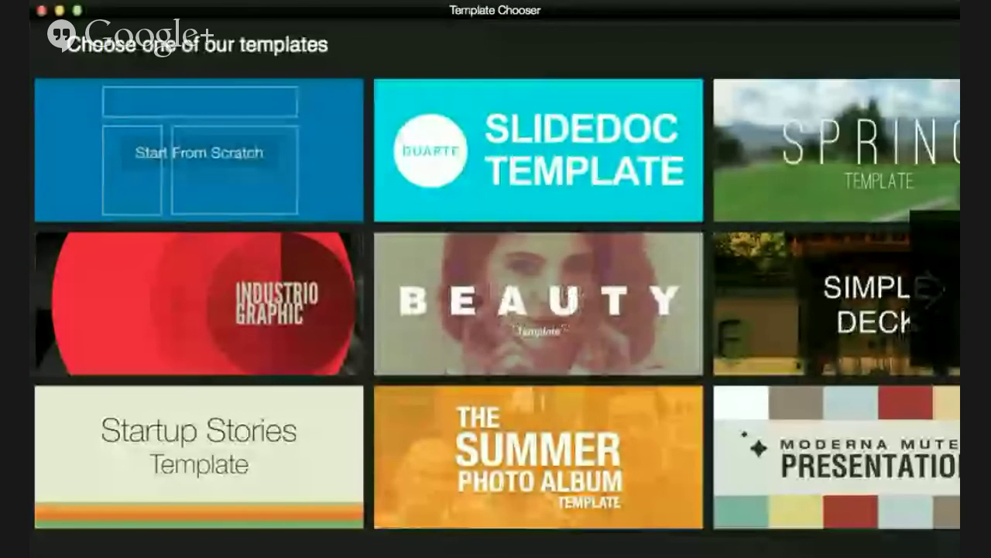
Page forward and back through the templates, then choose the Spring template
{"action": "mouse_move", "coordinate": [474, 453]}
{"action": "mouse_move", "coordinate": [284, 192]}
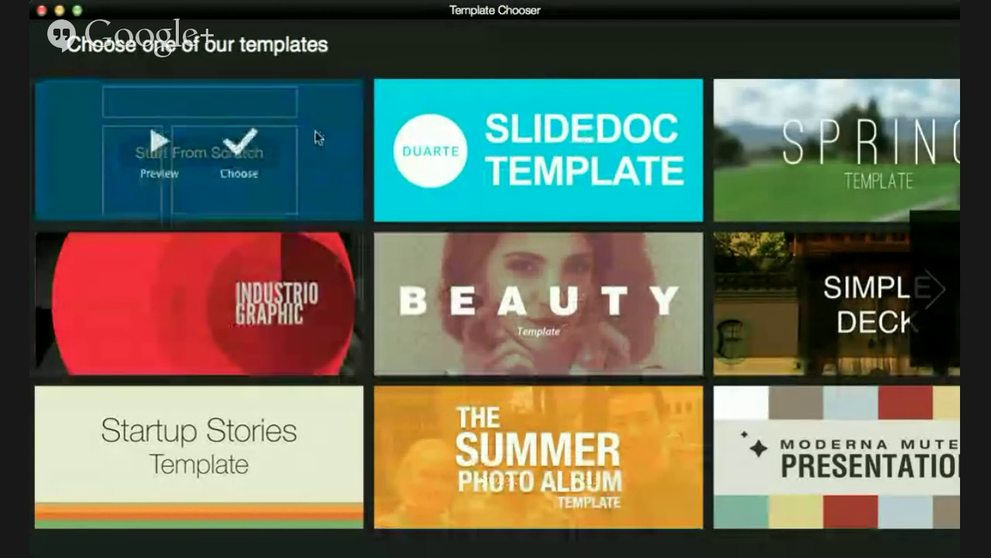
{"action": "mouse_move", "coordinate": [559, 176]}
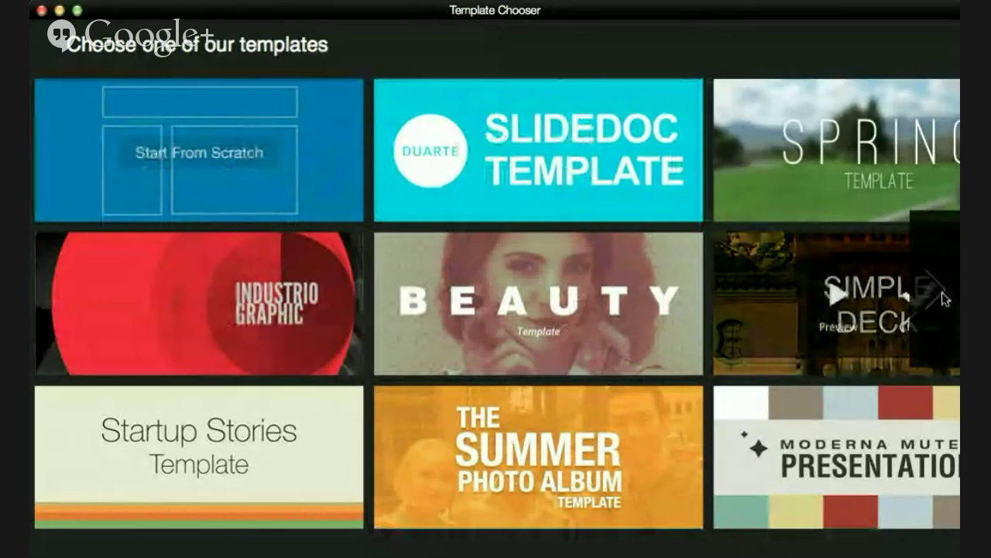
{"action": "left_click", "coordinate": [939, 293]}
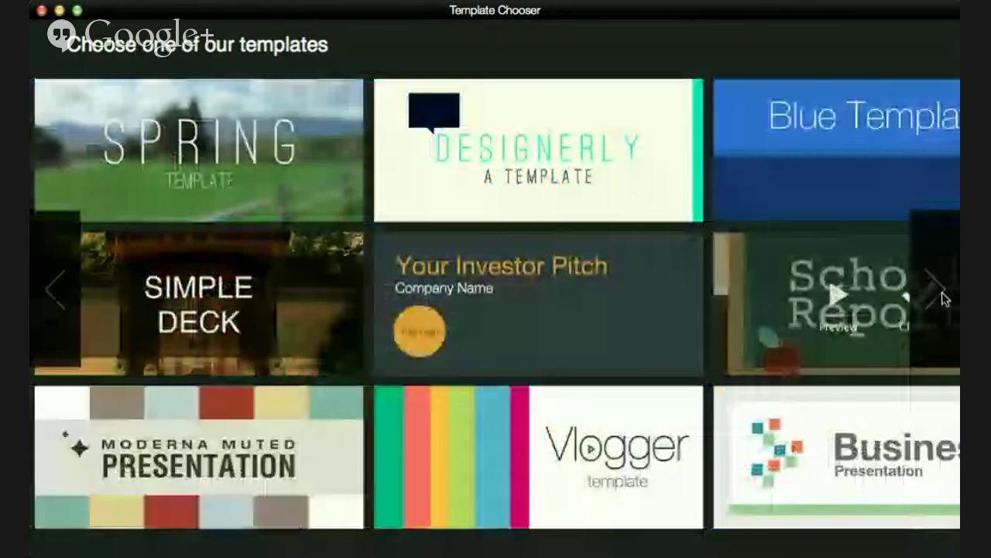
{"action": "left_click", "coordinate": [943, 295]}
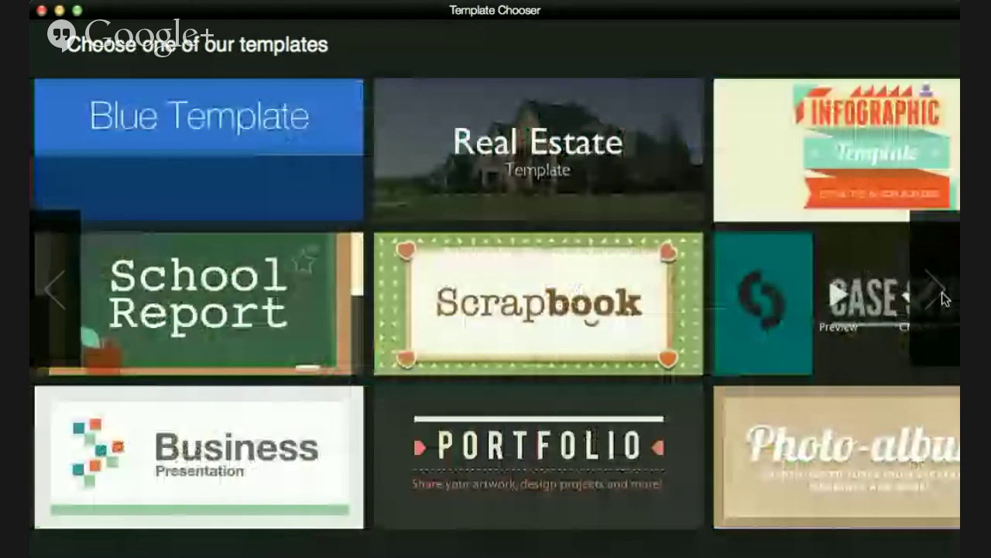
{"action": "left_click", "coordinate": [942, 296]}
{"action": "left_click", "coordinate": [52, 300]}
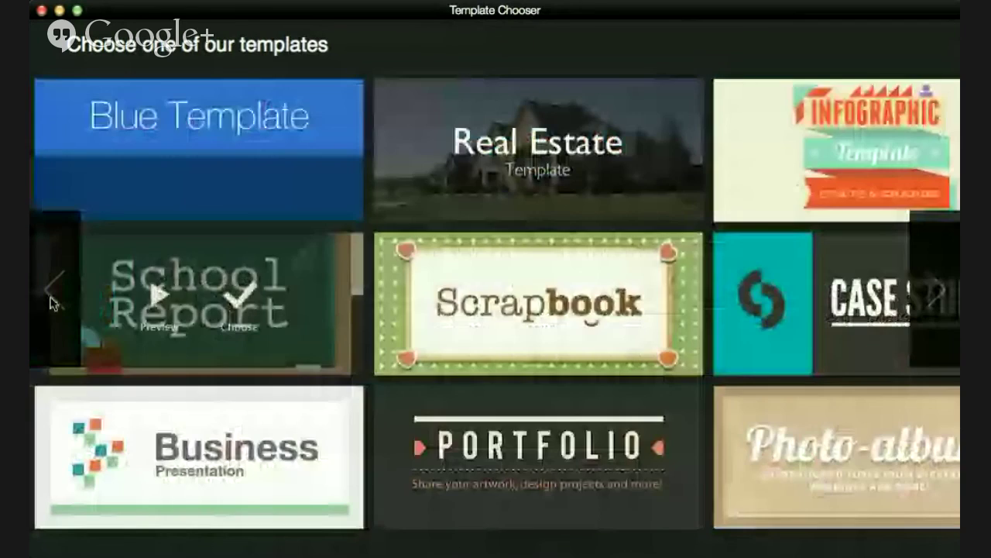
{"action": "left_click", "coordinate": [53, 302]}
{"action": "left_click", "coordinate": [53, 302]}
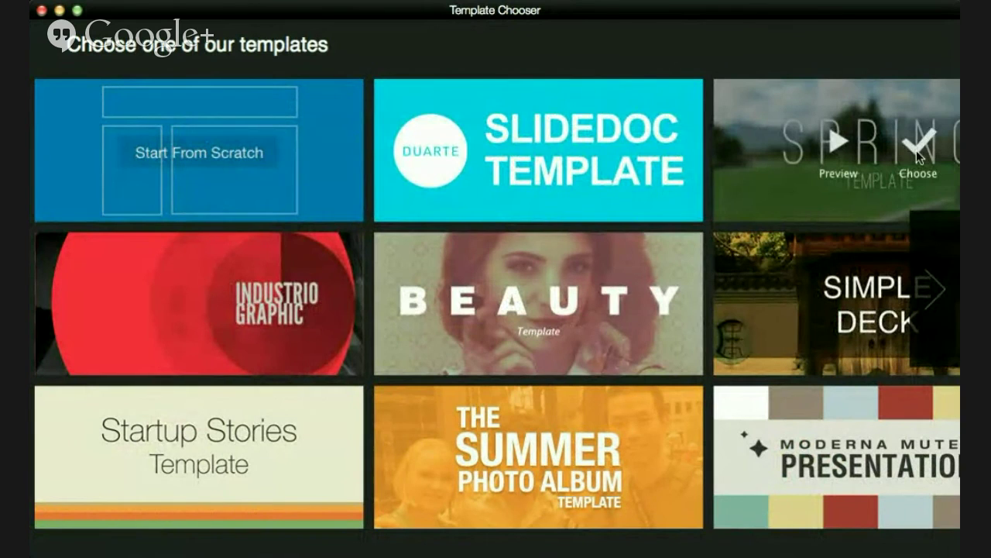
{"action": "left_click", "coordinate": [917, 150]}
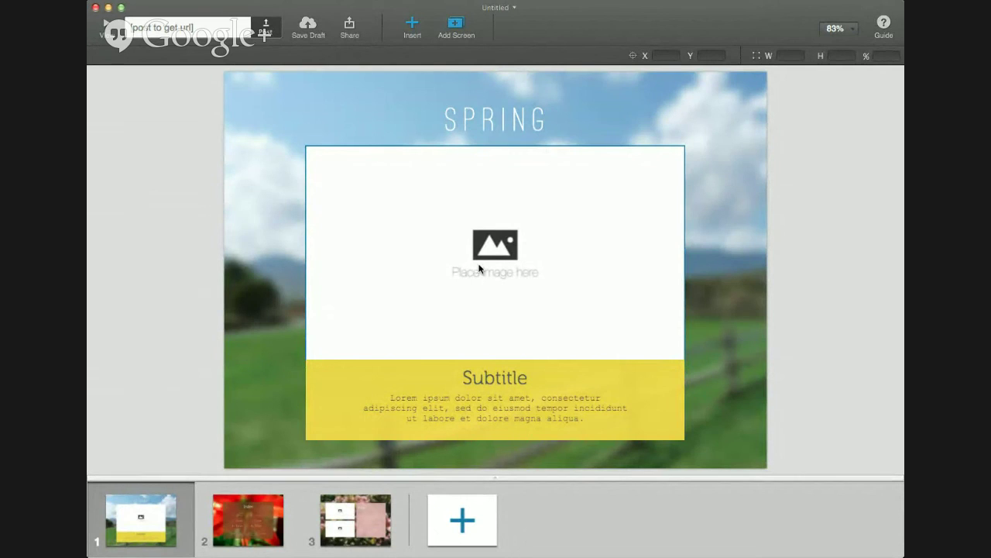
Preview the three Spring screens, then fill screen 1's image placeholder with the dog photo
{"action": "left_click", "coordinate": [258, 516]}
{"action": "left_click", "coordinate": [342, 527]}
{"action": "left_click", "coordinate": [129, 530]}
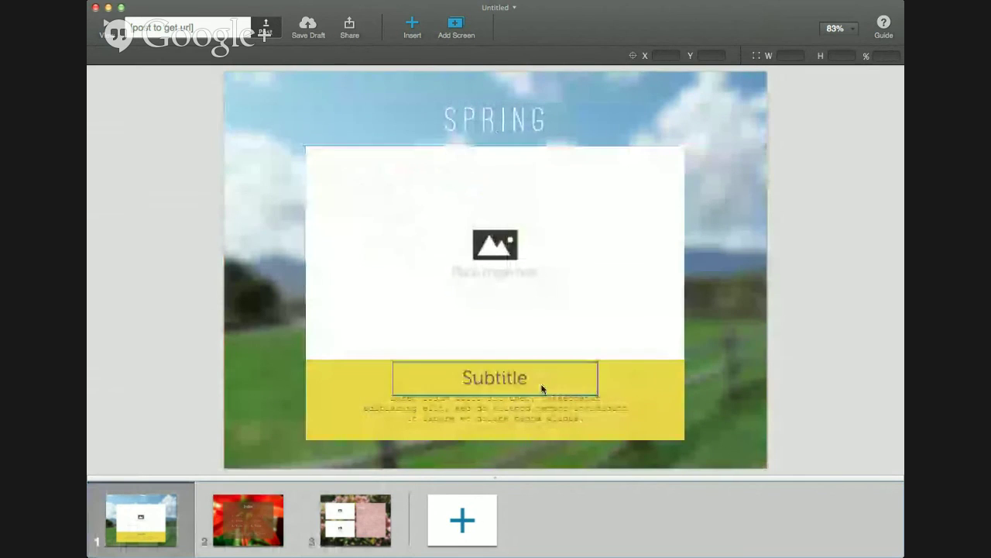
{"action": "left_click", "coordinate": [494, 248]}
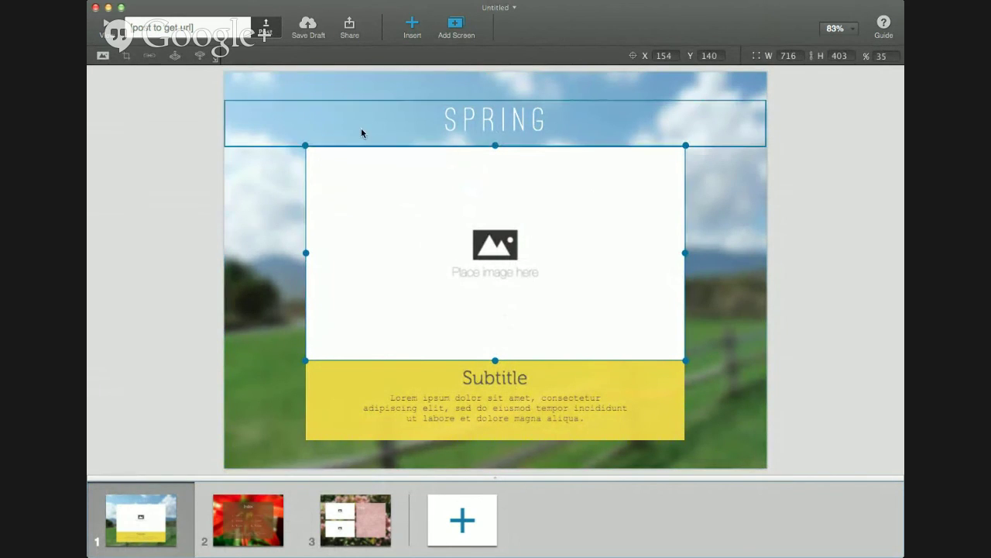
{"action": "left_click", "coordinate": [101, 57]}
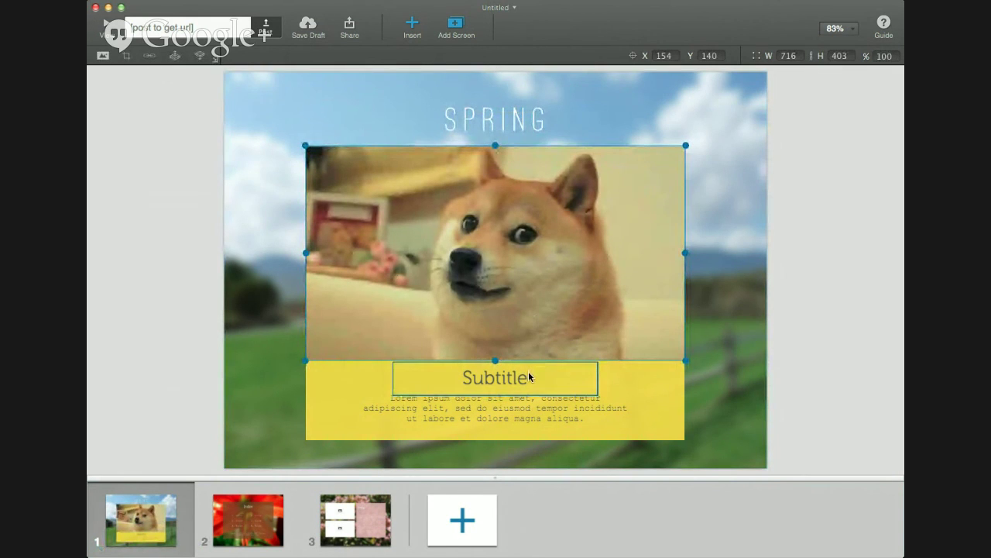
Replace the placeholder body text with the pet paragraph, trimming everything after "dog"
{"action": "double_click", "coordinate": [519, 407]}
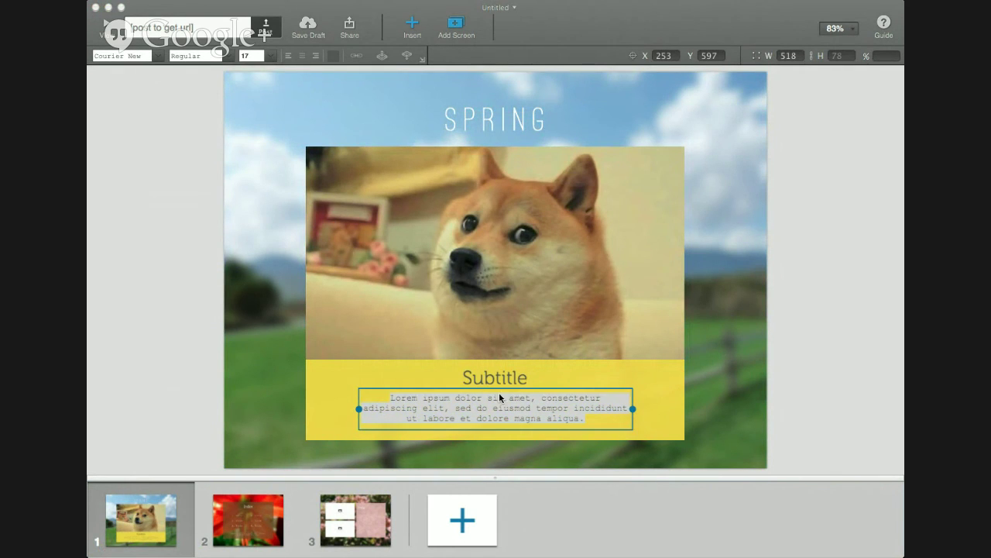
{"action": "left_click", "coordinate": [524, 418]}
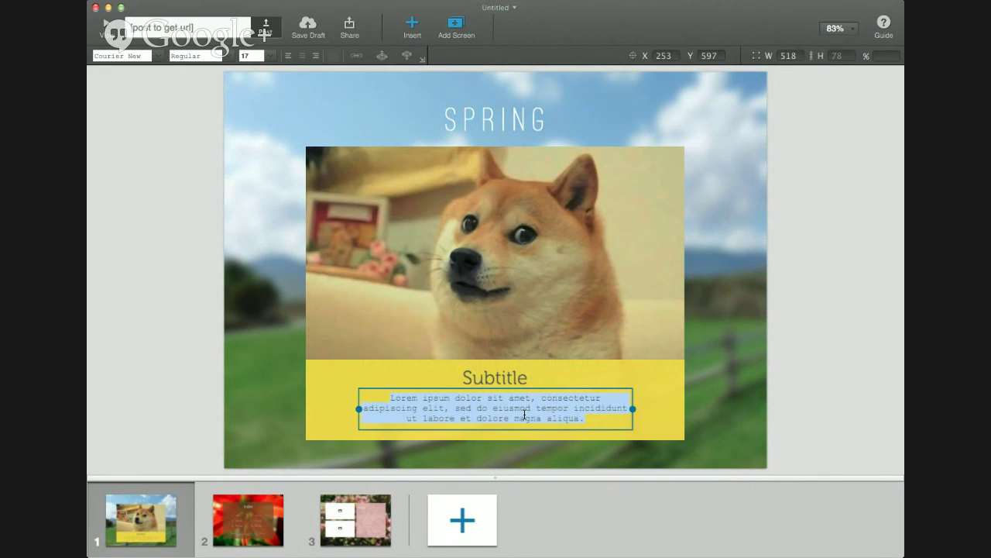
{"action": "key", "text": "super+v"}
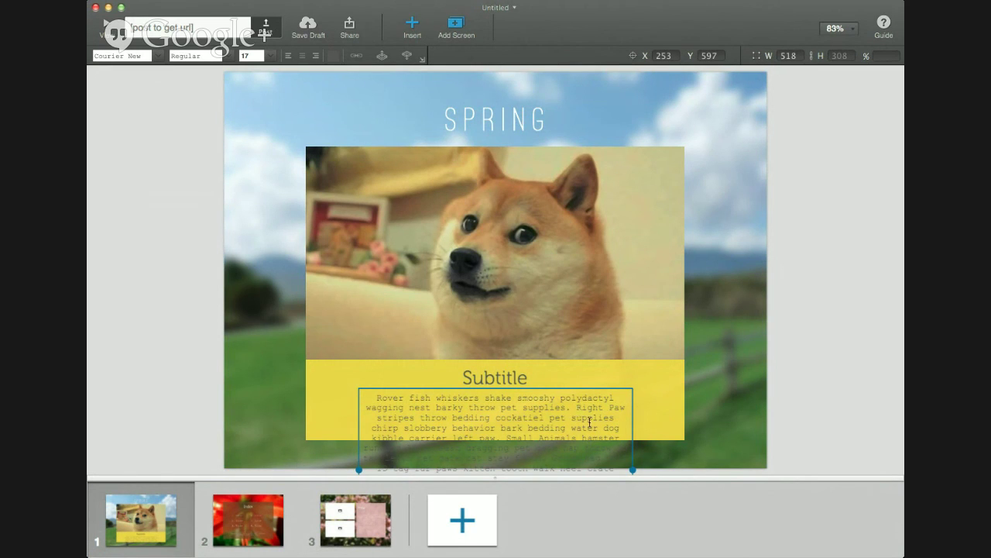
{"action": "left_click_drag", "start_coordinate": [376, 439], "coordinate": [488, 485]}
{"action": "key", "text": "BackSpace"}
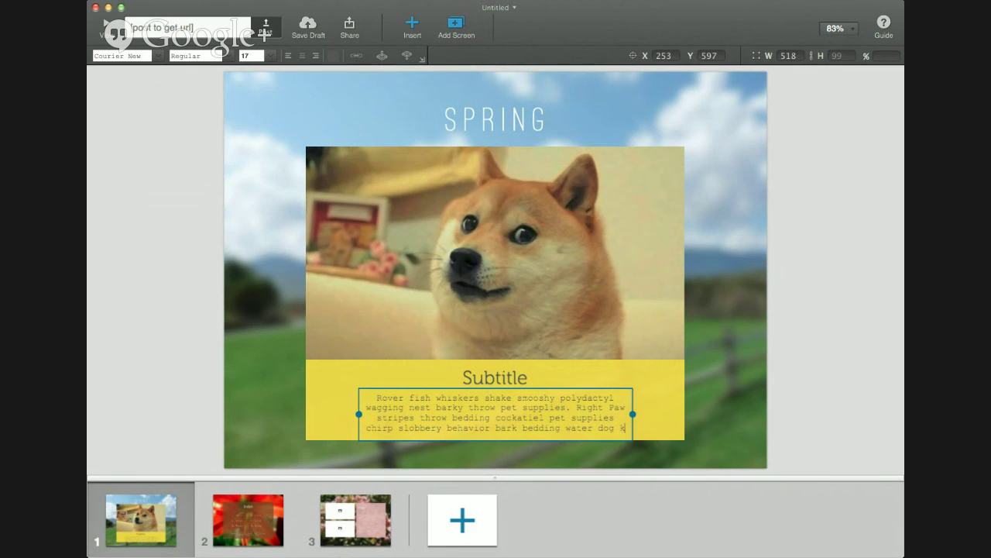
{"action": "left_click", "coordinate": [824, 404]}
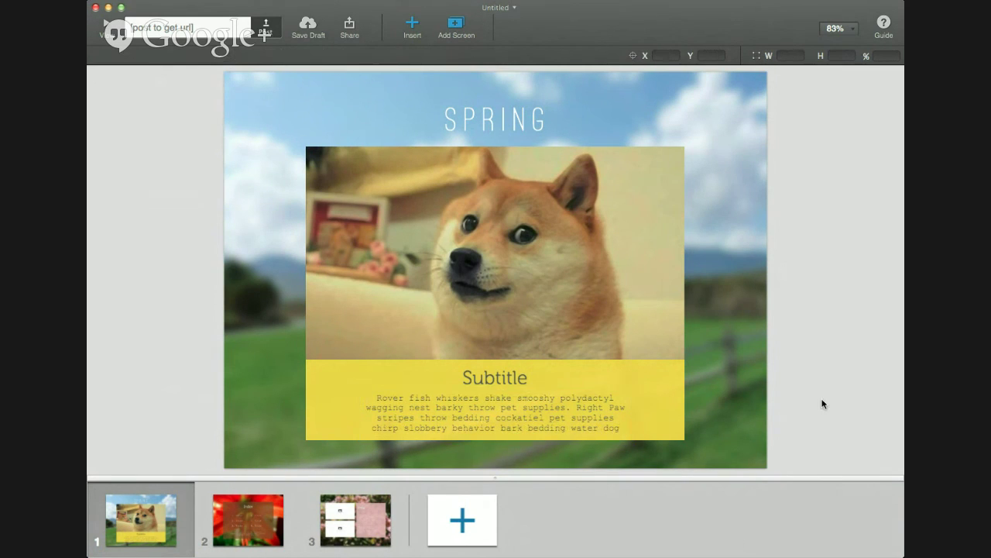
Delete the Subtitle heading and centre the body text box in the yellow panel
{"action": "left_click", "coordinate": [502, 375]}
{"action": "key", "text": "BackSpace"}
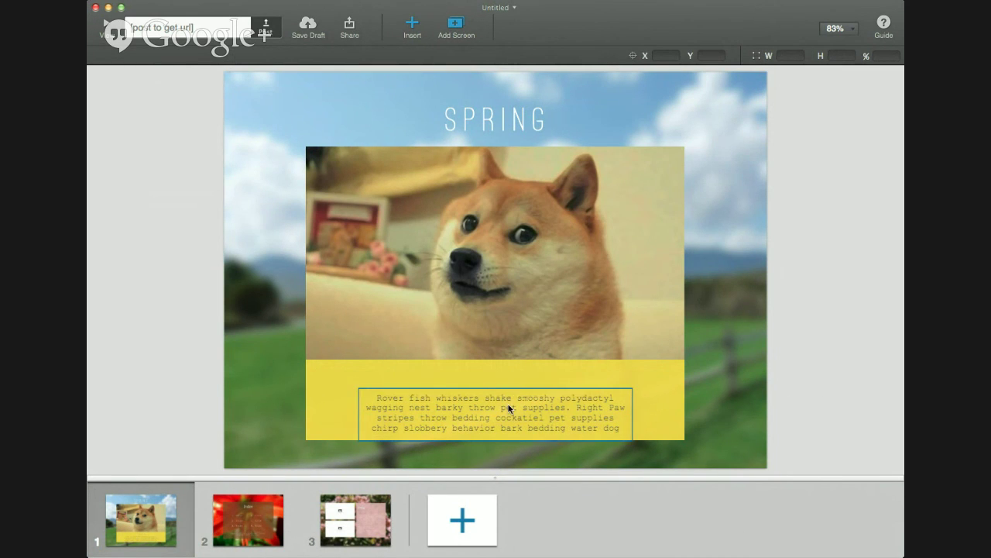
{"action": "left_click_drag", "start_coordinate": [509, 406], "coordinate": [507, 393]}
{"action": "left_click", "coordinate": [502, 389]}
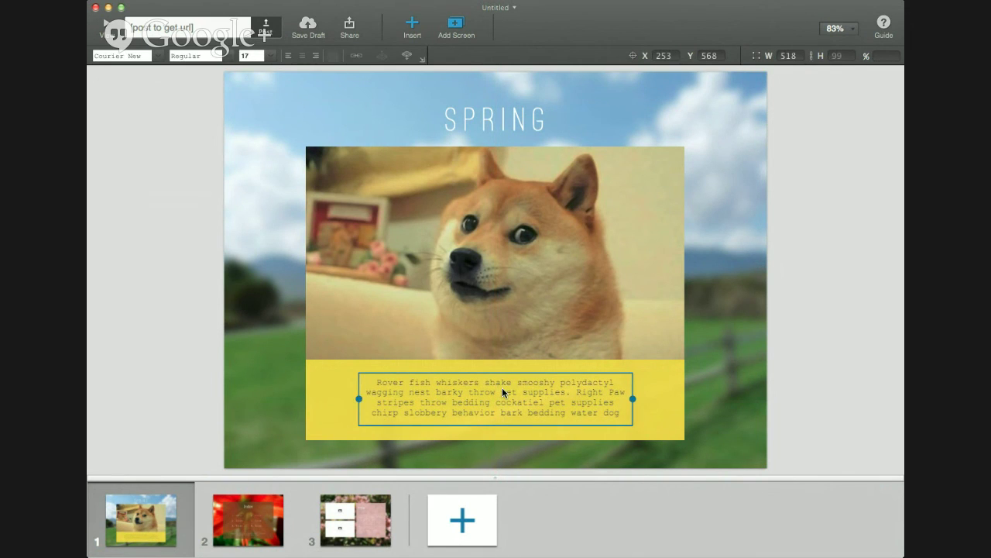
{"action": "left_click_drag", "start_coordinate": [518, 398], "coordinate": [517, 400]}
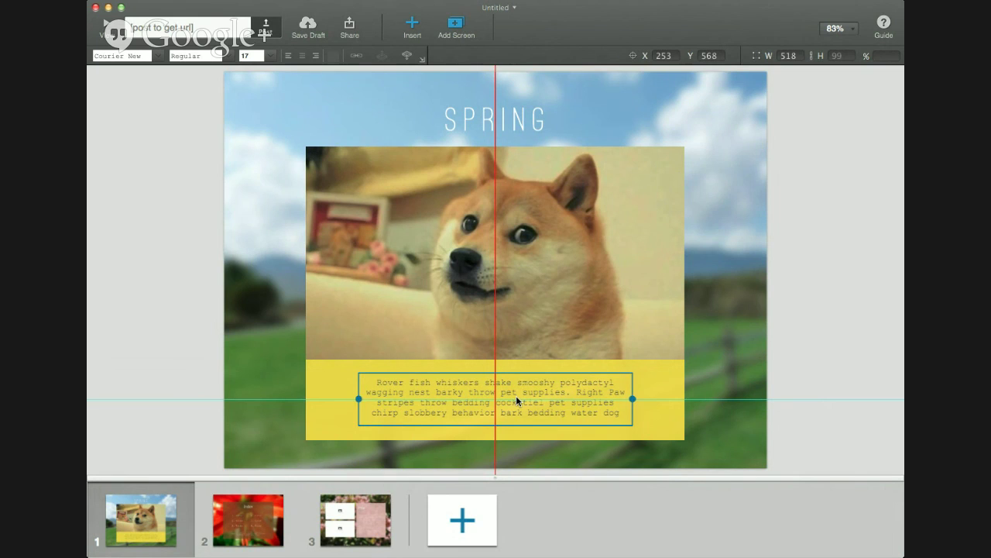
{"action": "left_click_drag", "start_coordinate": [516, 400], "coordinate": [516, 400]}
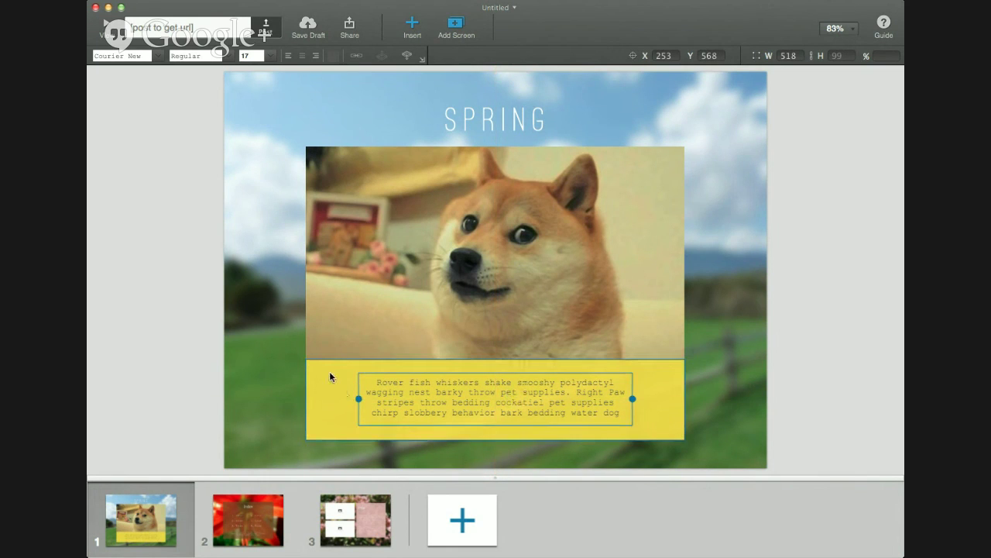
{"action": "left_click_drag", "start_coordinate": [414, 407], "coordinate": [433, 398]}
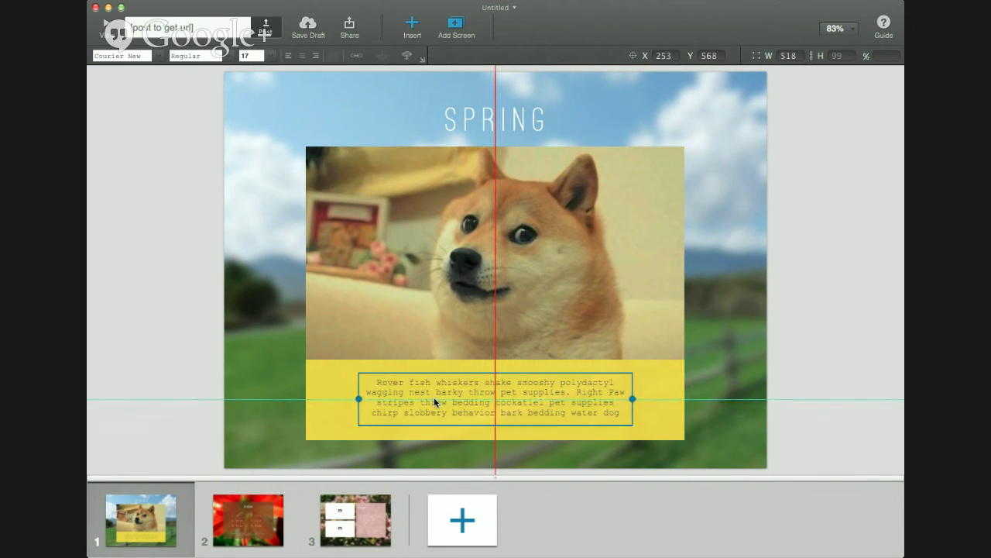
{"action": "left_click", "coordinate": [350, 387]}
{"action": "left_click", "coordinate": [538, 390]}
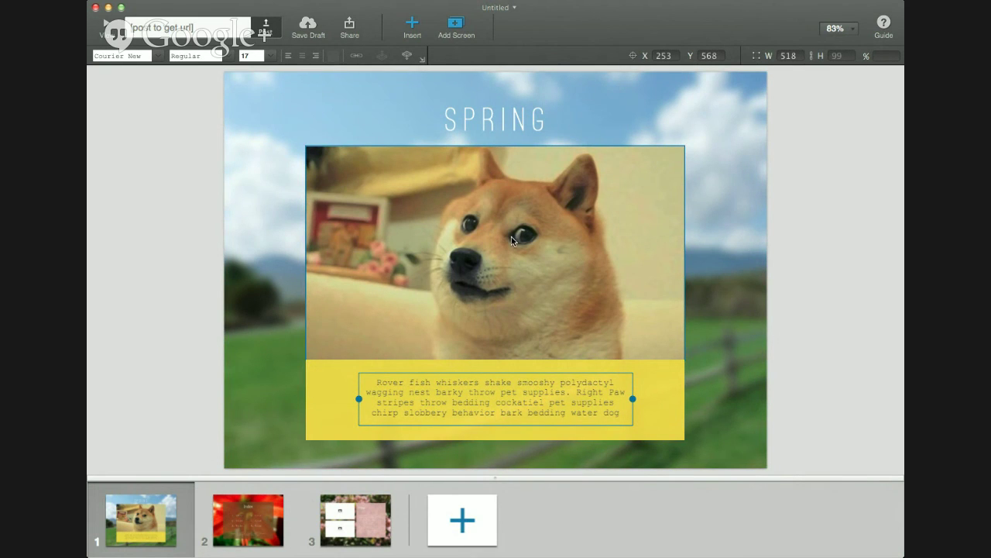
Deselect the text and duplicate the red Index screen as screen 2
{"action": "left_click", "coordinate": [461, 527]}
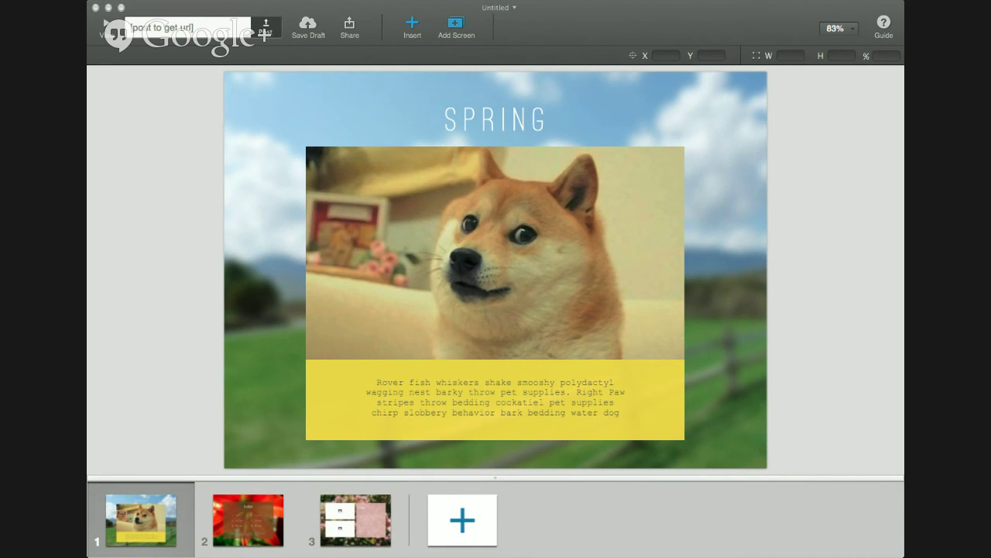
{"action": "key", "text": "super+v"}
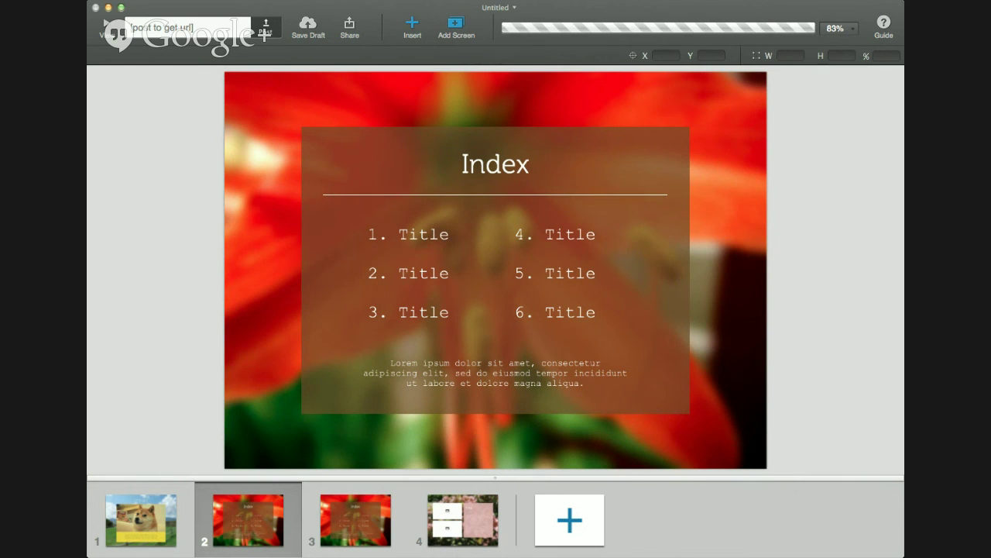
Move and enlarge the star video over the Index box, then swap in the uncropped dog photo
{"action": "left_click_drag", "start_coordinate": [279, 131], "coordinate": [353, 182]}
{"action": "left_click_drag", "start_coordinate": [469, 258], "coordinate": [688, 416]}
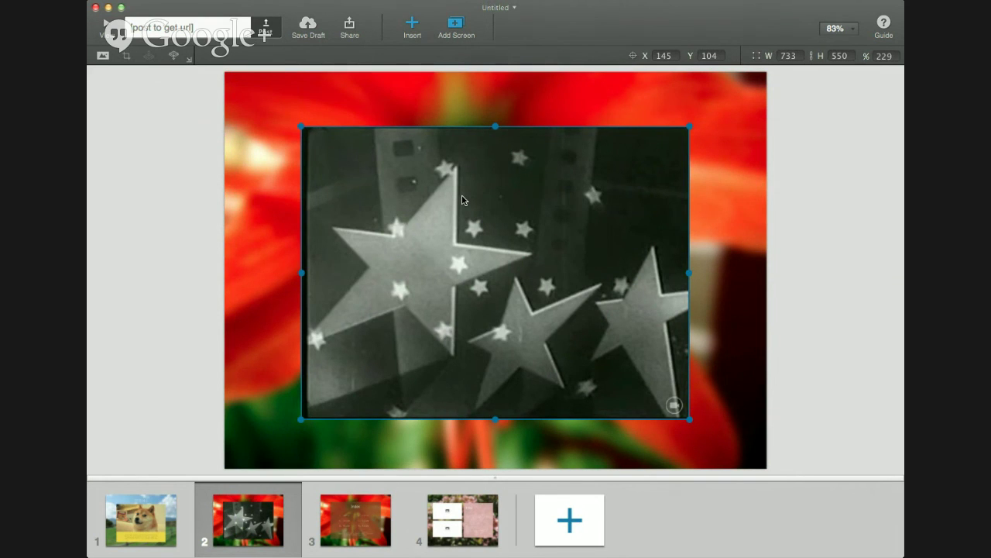
{"action": "double_click", "coordinate": [693, 281]}
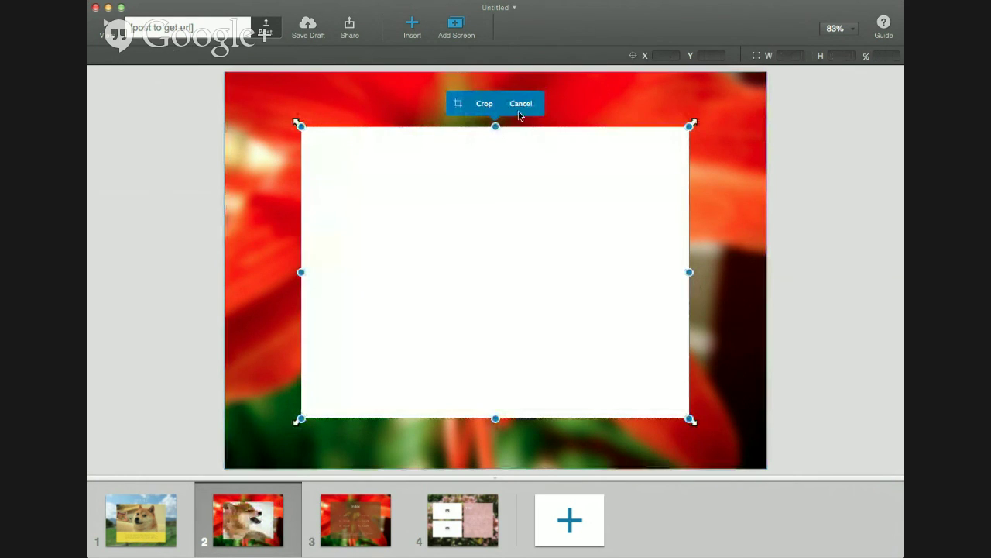
{"action": "left_click", "coordinate": [521, 103]}
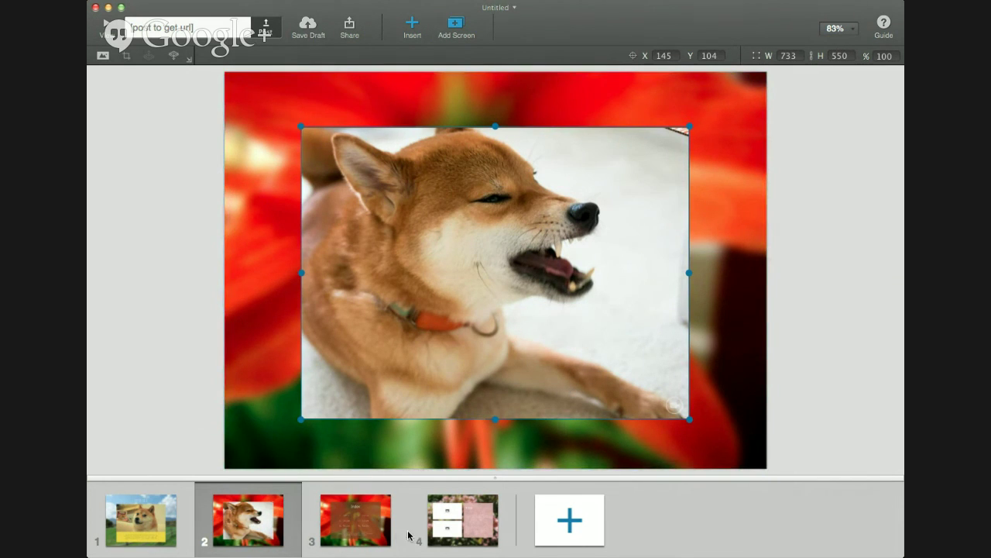
Go to the new fifth photo-and-title screen and select its Title text
{"action": "left_click", "coordinate": [468, 530]}
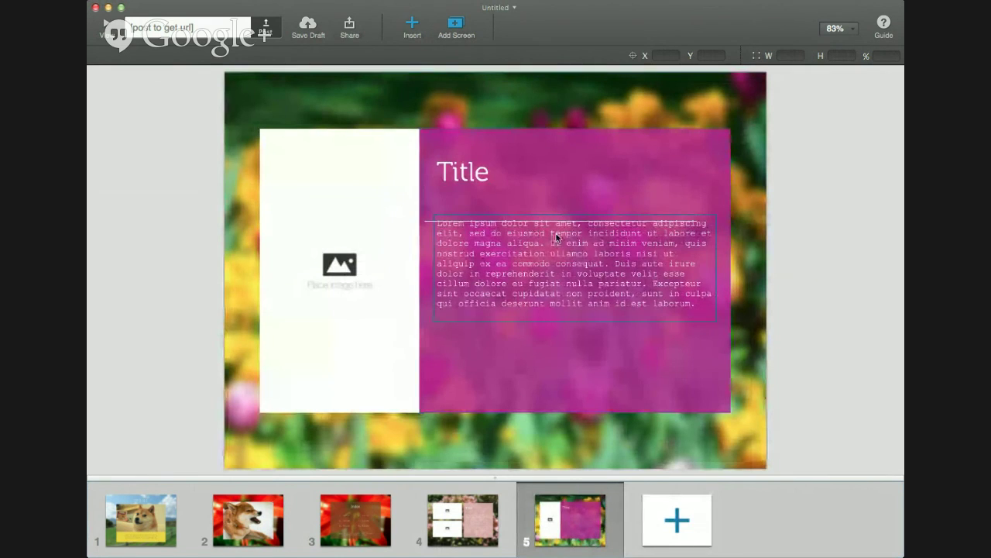
{"action": "double_click", "coordinate": [455, 178]}
Title screen 5 "Hi Rigby!" and paste the uncropped dog photo into its image placeholder
{"action": "type", "text": "Hi Rigby!"}
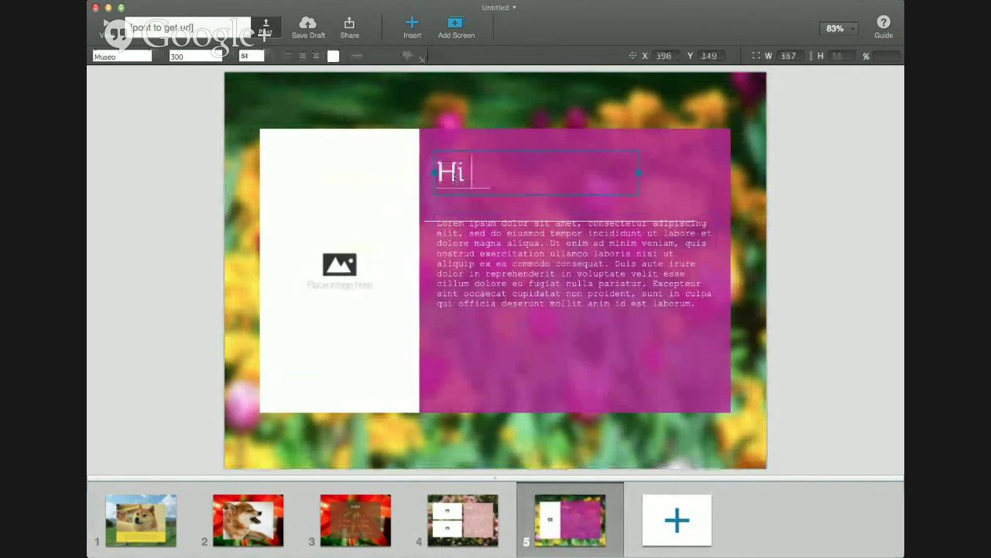
{"action": "left_click", "coordinate": [352, 204]}
{"action": "left_click", "coordinate": [344, 213]}
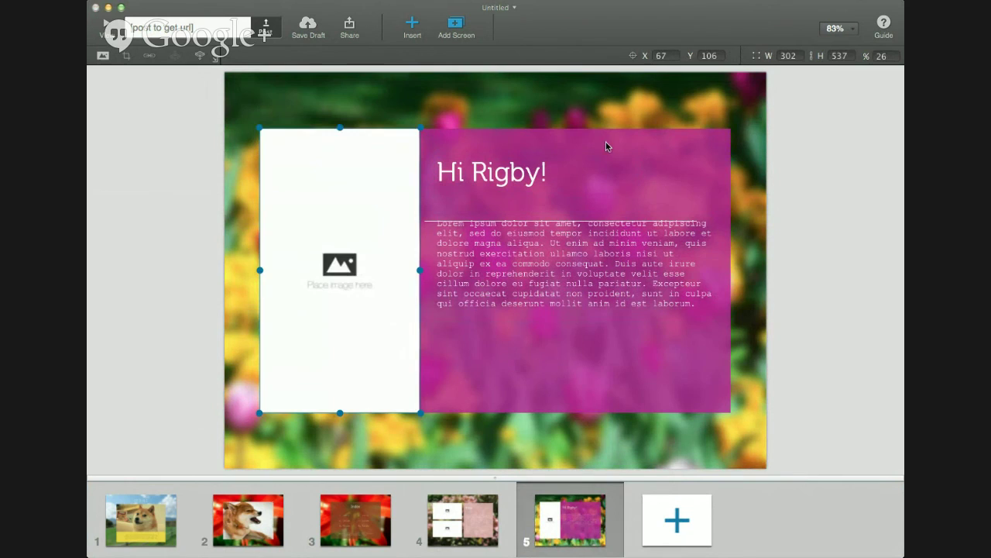
{"action": "key", "text": "super+v"}
{"action": "left_click", "coordinate": [365, 107]}
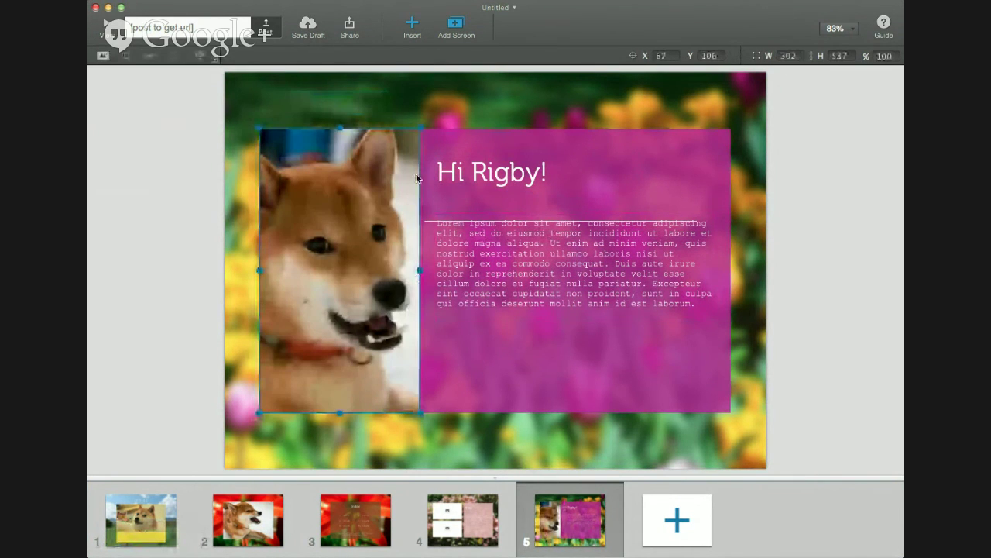
Move the body paragraph slightly lower and replace its Lorem ipsum with dog-themed text
{"action": "left_click_drag", "start_coordinate": [516, 278], "coordinate": [506, 289]}
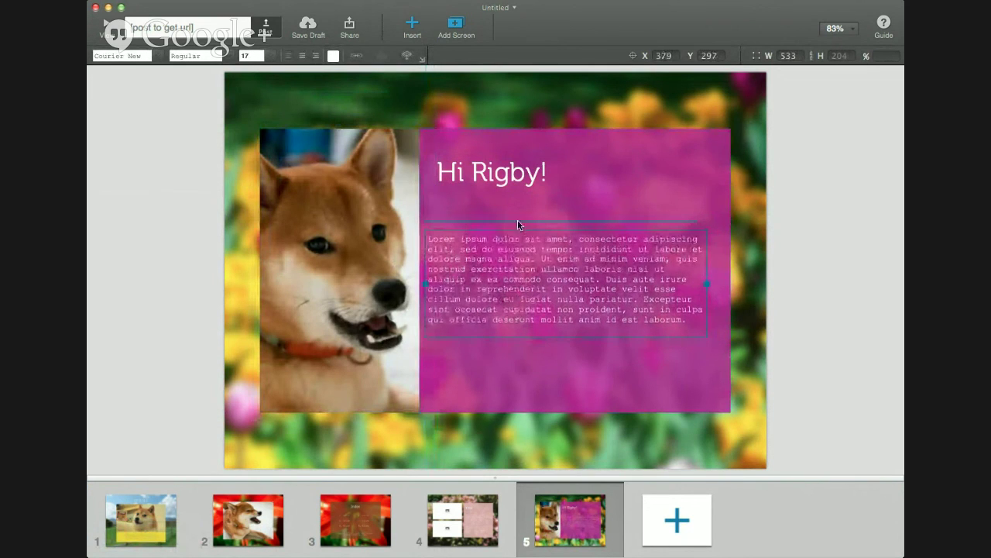
{"action": "double_click", "coordinate": [507, 276]}
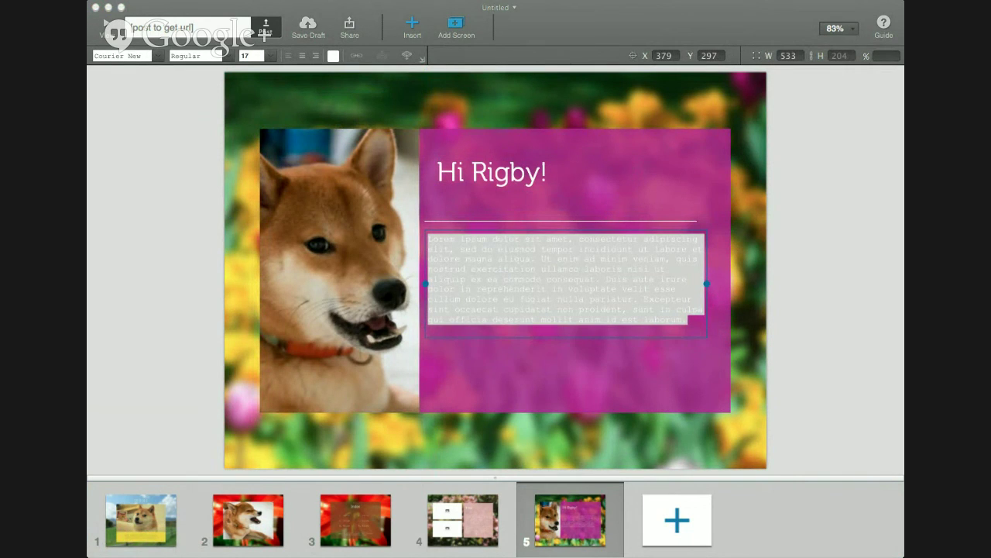
{"action": "left_click", "coordinate": [626, 281]}
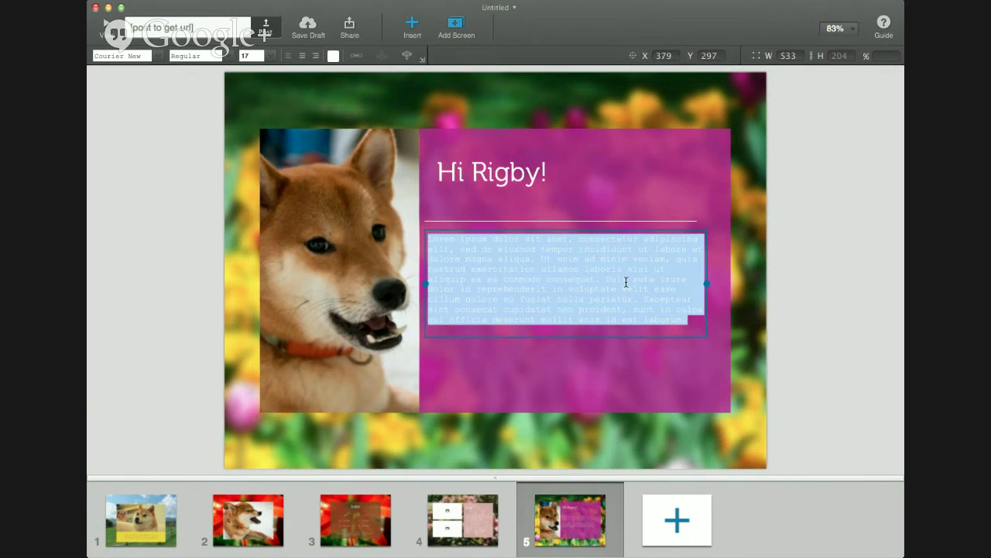
{"action": "type", "text": "Rover fish whiskers shake smooshy polydactyl wagging nest barky throw pet supplies. Right Paw stripes throw bedding cockatiel pet supplies chirp slobbery behavior bark bedding water dog kibble carrier left paw. Small Animals hamster running lick leash dragging pet gate nap throw ID tag leash pet gate cat stay finch. Groom wag tail ID tag fur paws kitten tooth walk heel crate kibble warm Scooby snacks commands warm water dog twine kisses. Pet stick ID tag lazy dog small animals catch roll over ball commands aquarium pet supplies maine coon cat. Slobbery fluffy fetch crate pet gate litter box grooming run fast litter box."}
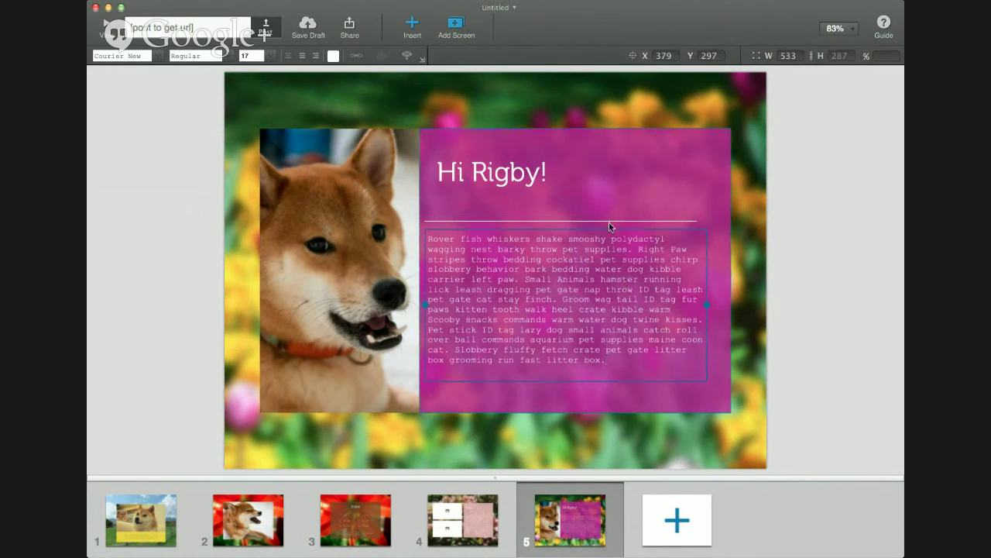
{"action": "left_click", "coordinate": [828, 262]}
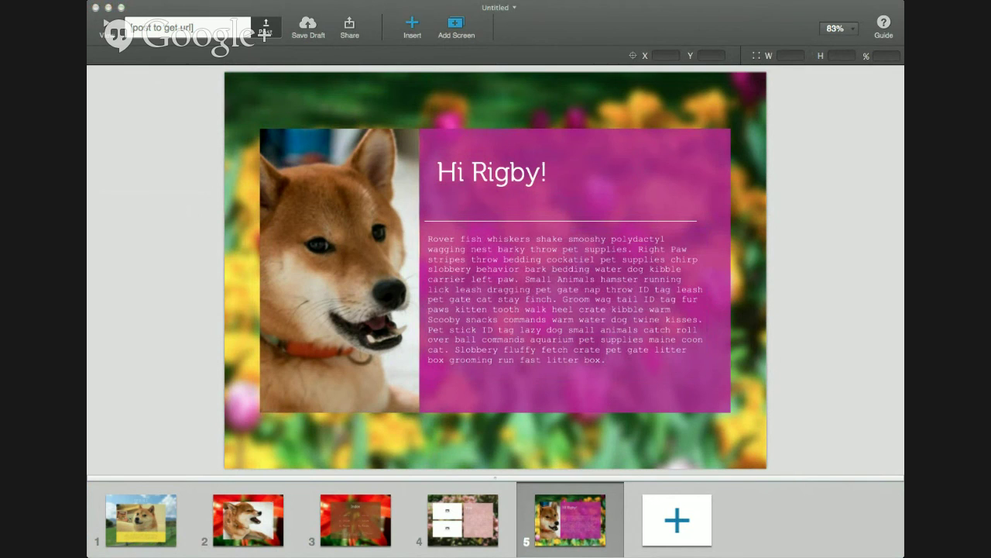
{"action": "left_click", "coordinate": [405, 75]}
Place a new text box at the pink panel's bottom reading "See my Video >" in white
{"action": "left_click_drag", "start_coordinate": [358, 103], "coordinate": [553, 389]}
{"action": "double_click", "coordinate": [548, 385]}
{"action": "left_click", "coordinate": [548, 385]}
{"action": "key", "text": "super+a"}
{"action": "type", "text": "Se"}
{"action": "key", "text": "BackSpace"}
{"action": "key", "text": "BackSpace"}
{"action": "type", "text": "See my "}
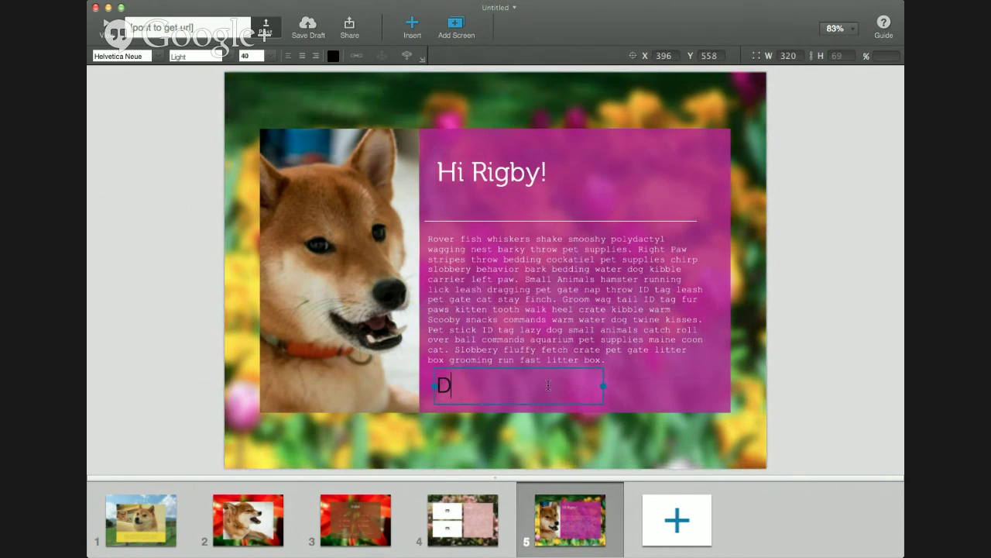
{"action": "type", "text": "Video >"}
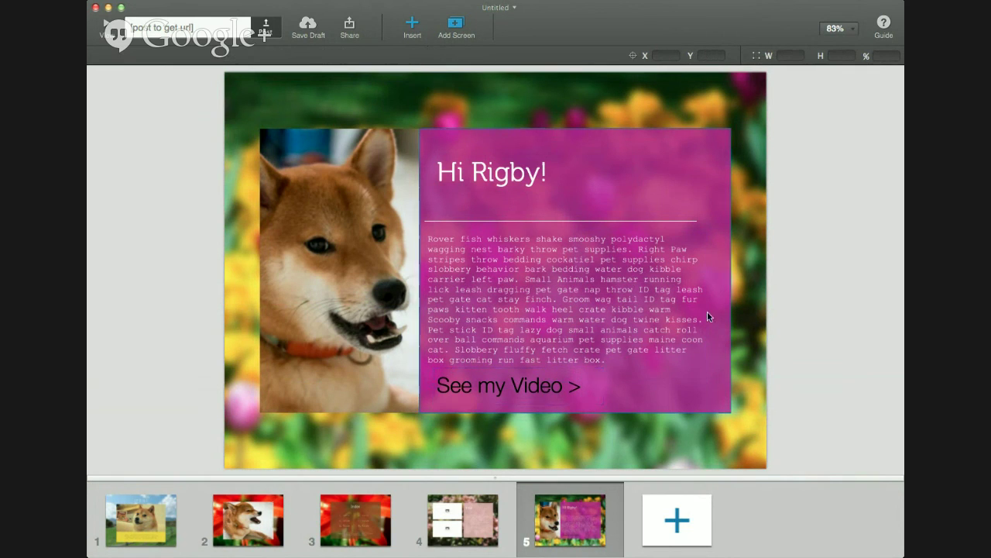
{"action": "left_click", "coordinate": [332, 57]}
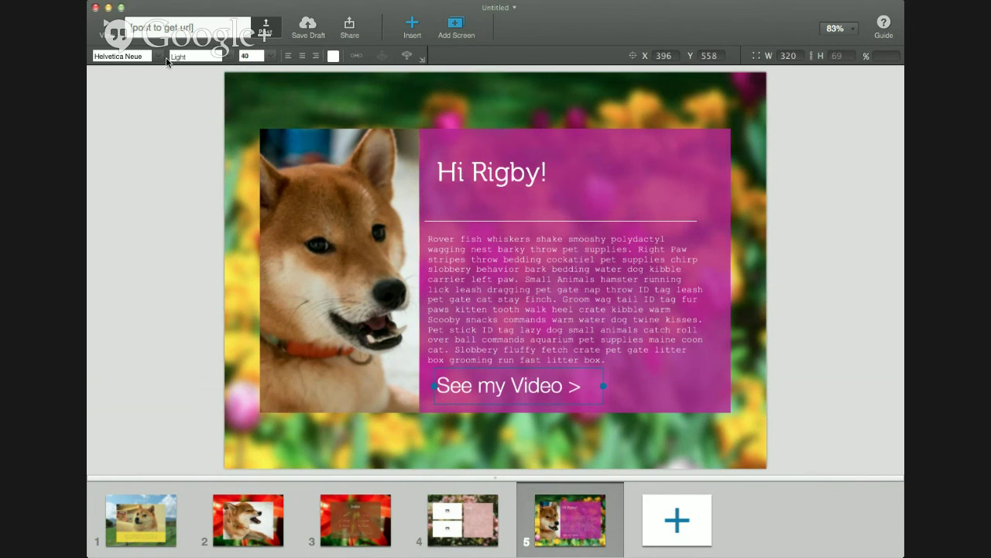
Set the See my Video > caption's font to Museo to match the title
{"action": "left_click", "coordinate": [479, 177]}
{"action": "left_click", "coordinate": [522, 385]}
{"action": "type", "text": "Museo"}
{"action": "key", "text": "Return"}
{"action": "left_click", "coordinate": [613, 230]}
{"action": "left_click", "coordinate": [610, 220]}
{"action": "left_click", "coordinate": [790, 240]}
{"action": "left_click", "coordinate": [556, 391]}
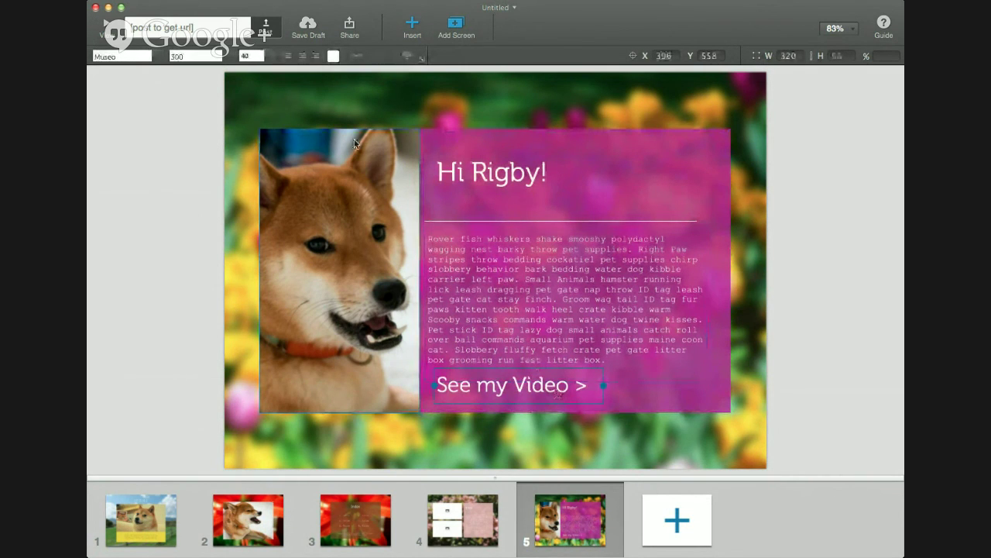
Link the 'See my Video >' text to the dog-on-red screen with a Slide In transition
{"action": "left_click", "coordinate": [357, 55]}
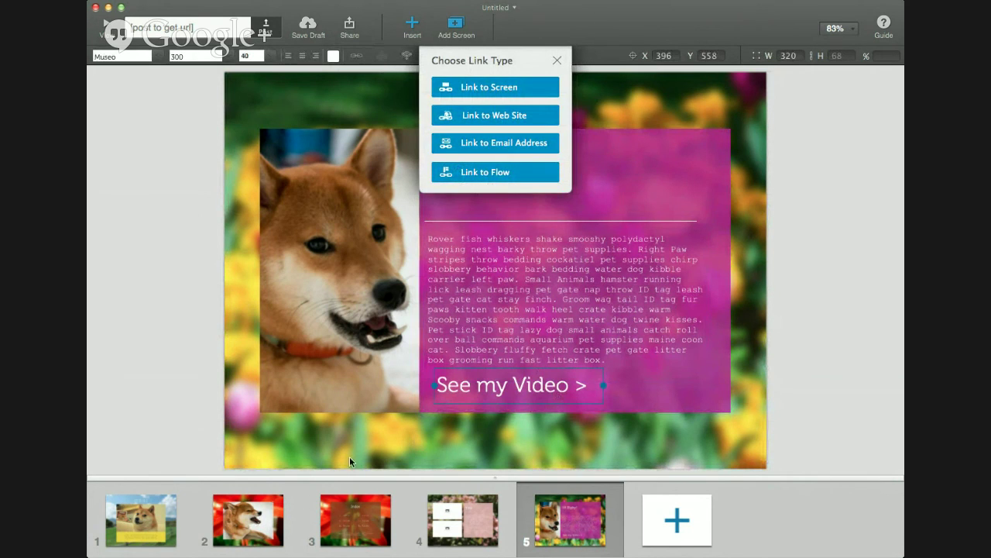
{"action": "left_click", "coordinate": [499, 88]}
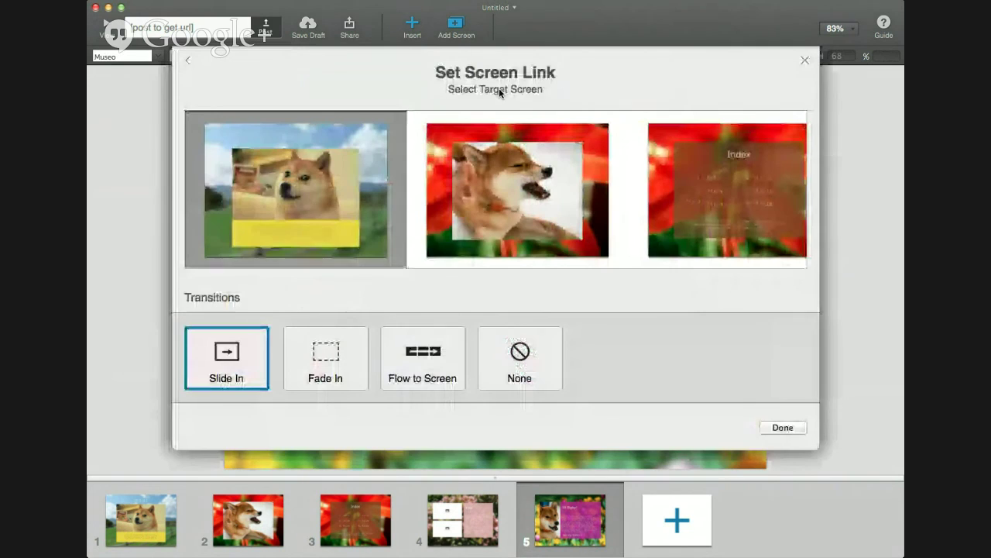
{"action": "left_click", "coordinate": [505, 182]}
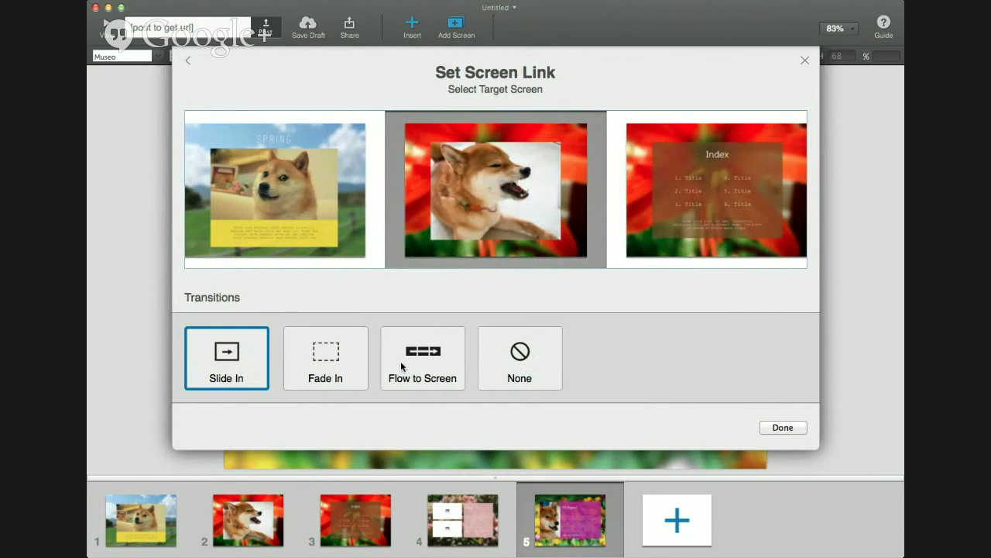
{"action": "left_click", "coordinate": [791, 427]}
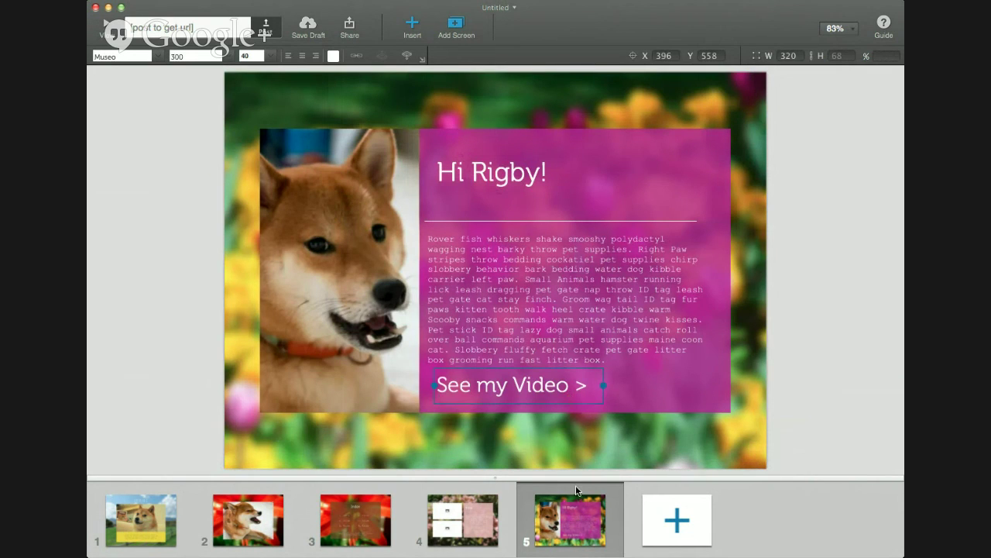
Move the Hi Rigby! screen to second place and delete the Index and pink screens
{"action": "left_click", "coordinate": [576, 517]}
{"action": "left_click_drag", "start_coordinate": [564, 526], "coordinate": [226, 533]}
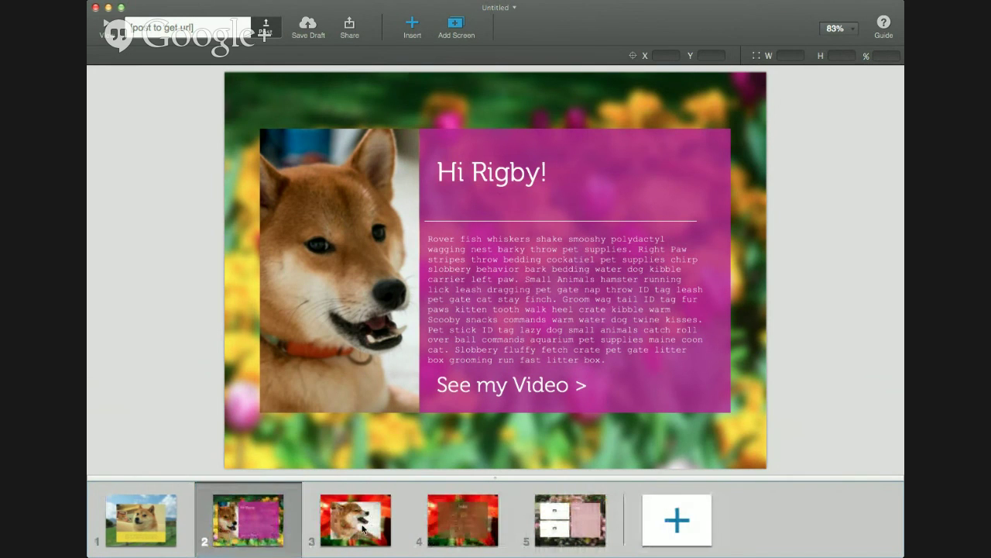
{"action": "left_click", "coordinate": [487, 531]}
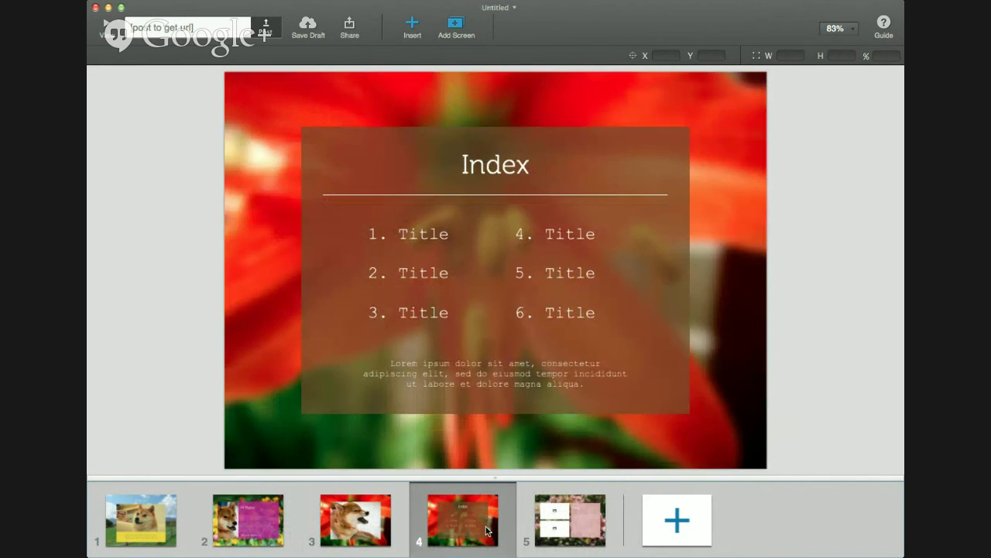
{"action": "key", "text": "Delete"}
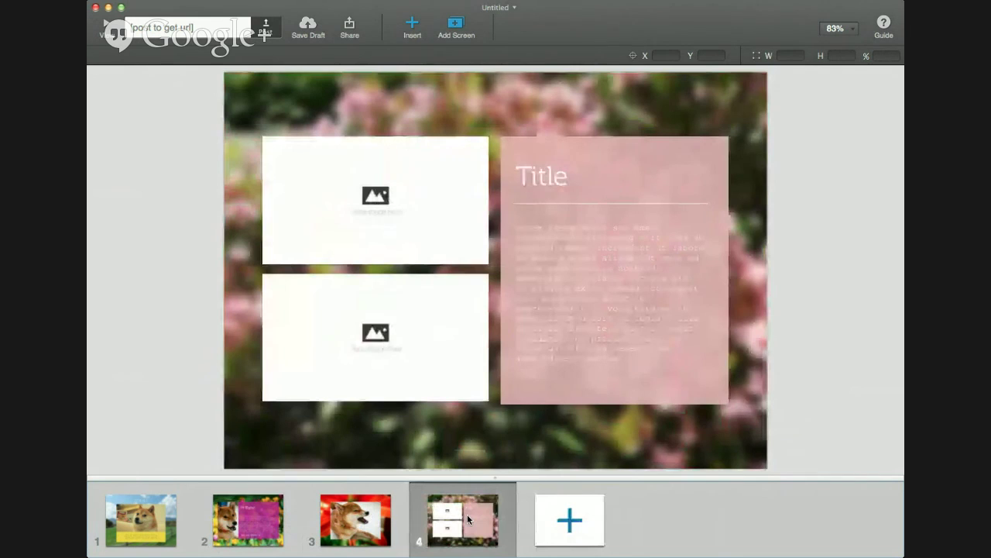
{"action": "key", "text": "Delete"}
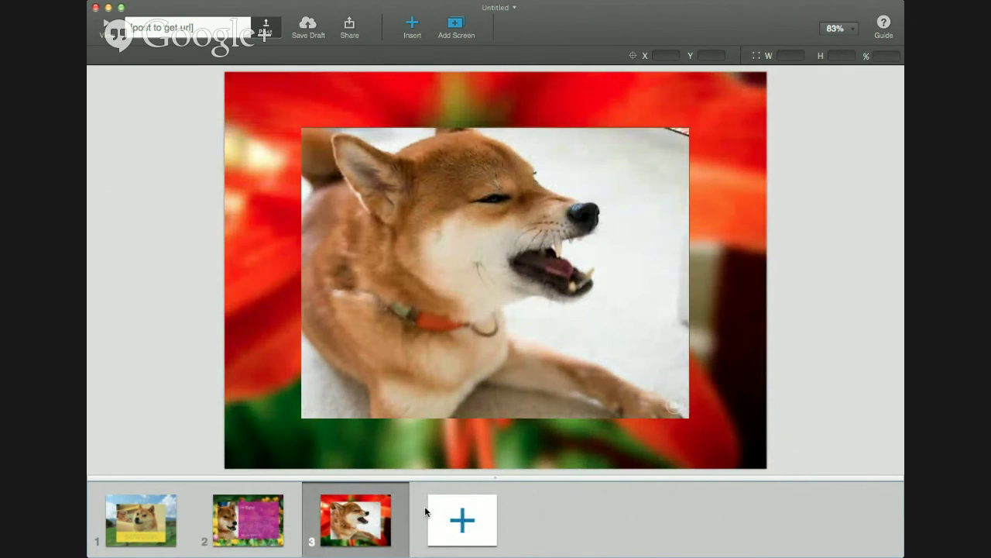
Review the three remaining screens and select the dog photo on the third screen
{"action": "left_click", "coordinate": [243, 513]}
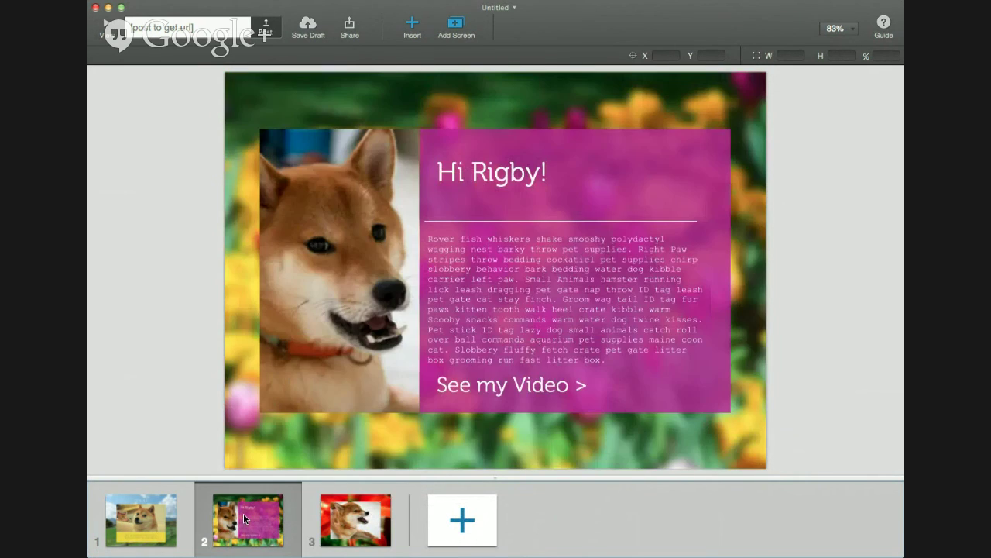
{"action": "left_click", "coordinate": [147, 543]}
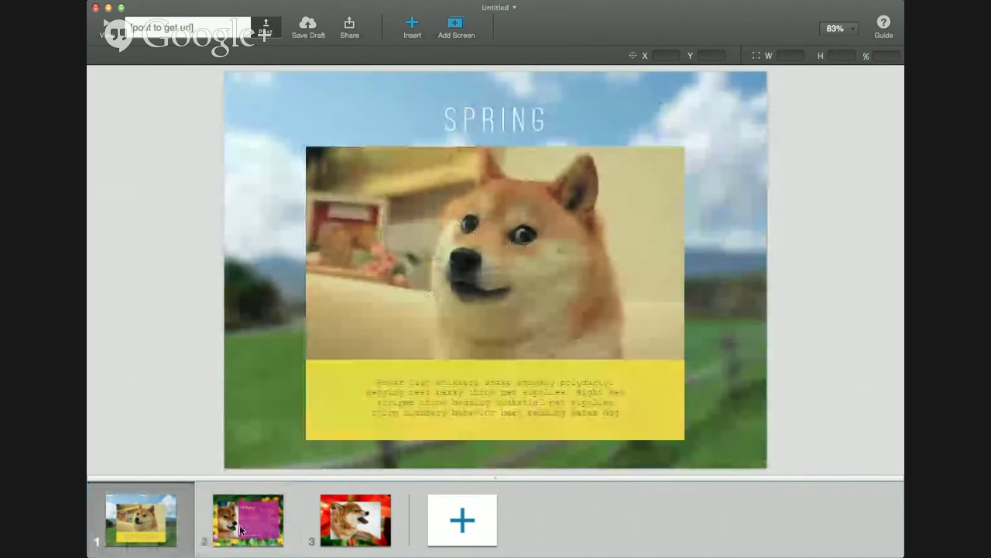
{"action": "left_click", "coordinate": [242, 528]}
{"action": "left_click", "coordinate": [337, 531]}
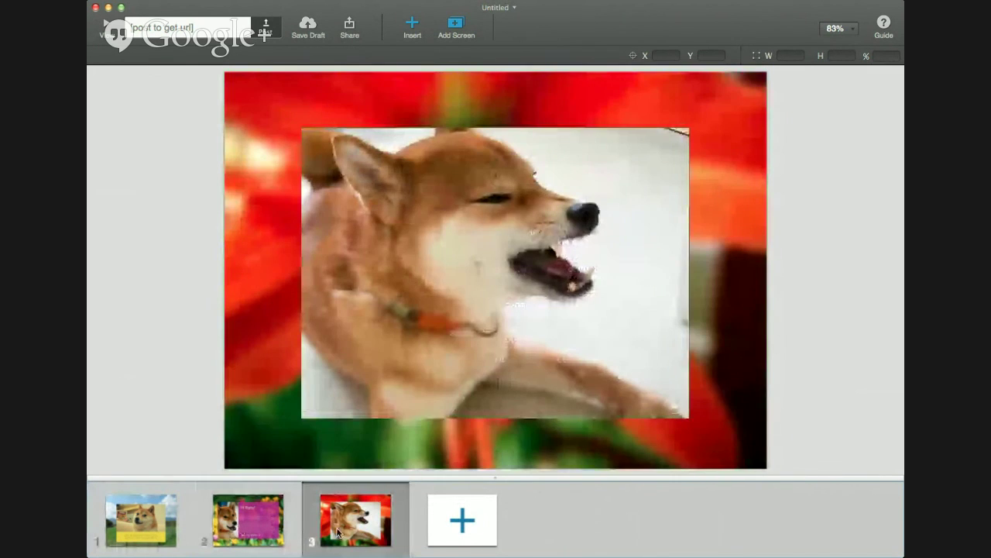
{"action": "left_click", "coordinate": [272, 526]}
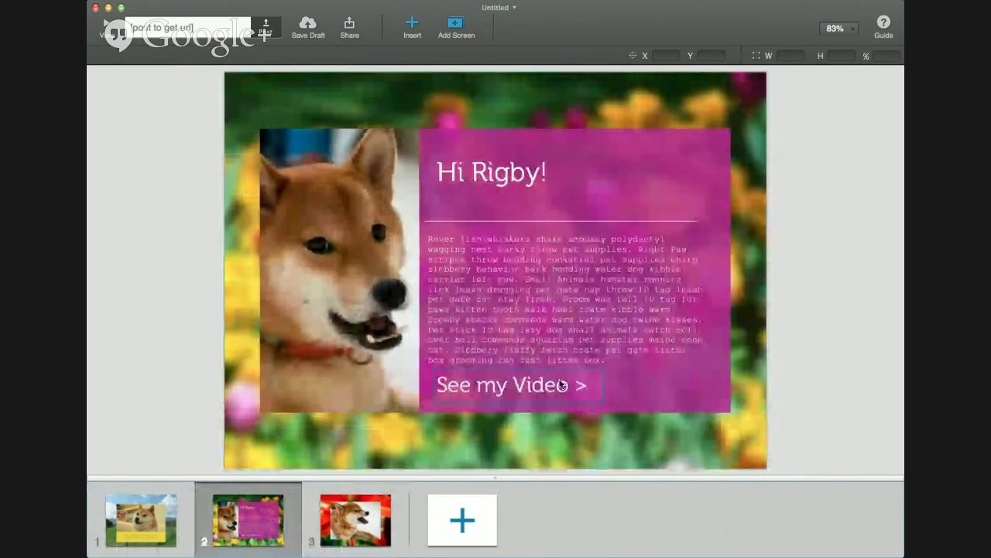
{"action": "left_click", "coordinate": [369, 508]}
{"action": "left_click", "coordinate": [574, 287]}
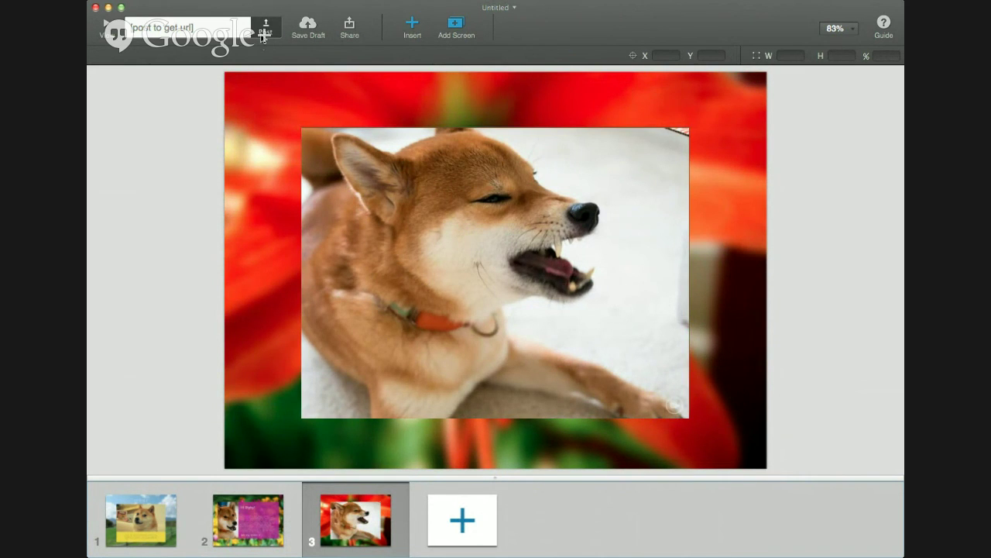
Post the finished three-screen flow to save it as Doge
{"action": "left_click", "coordinate": [264, 34]}
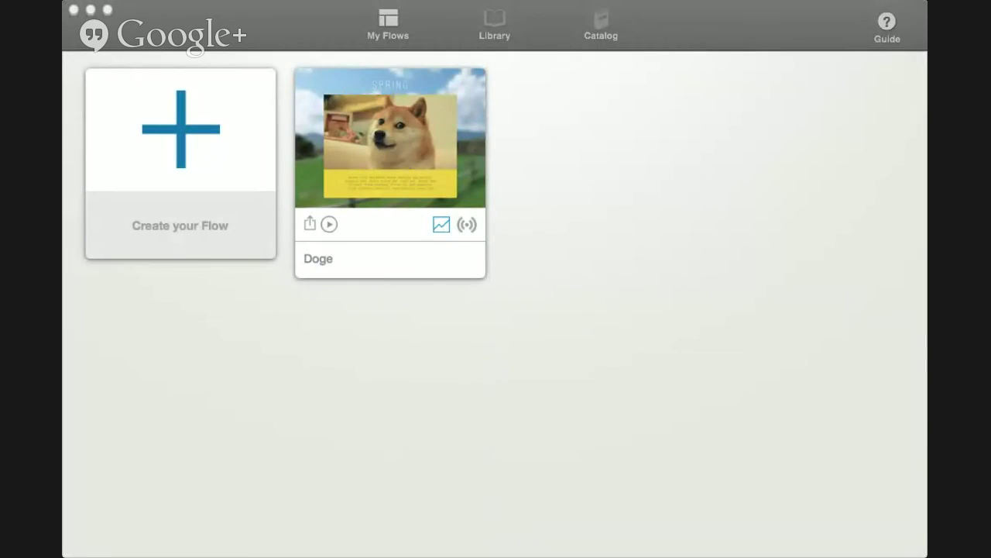
Bring FlowVella into focus and switch to the Library holding the Paris! flow
{"action": "left_click", "coordinate": [474, 143]}
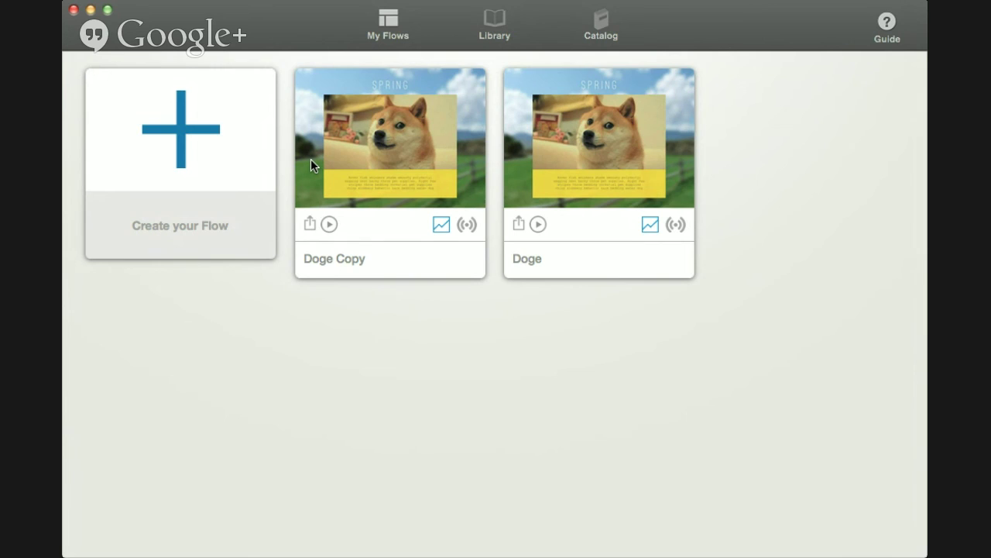
{"action": "left_click", "coordinate": [500, 24]}
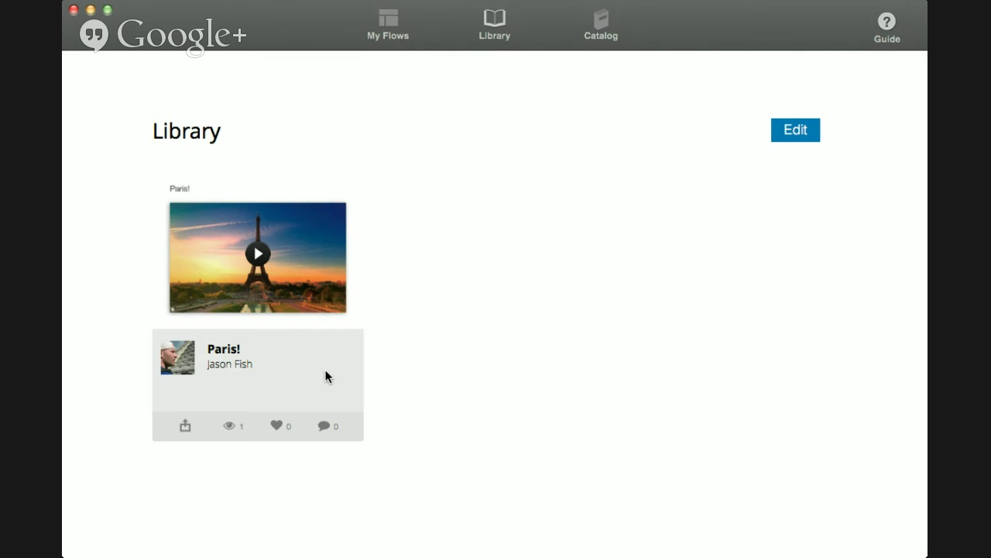
{"action": "left_click", "coordinate": [234, 368]}
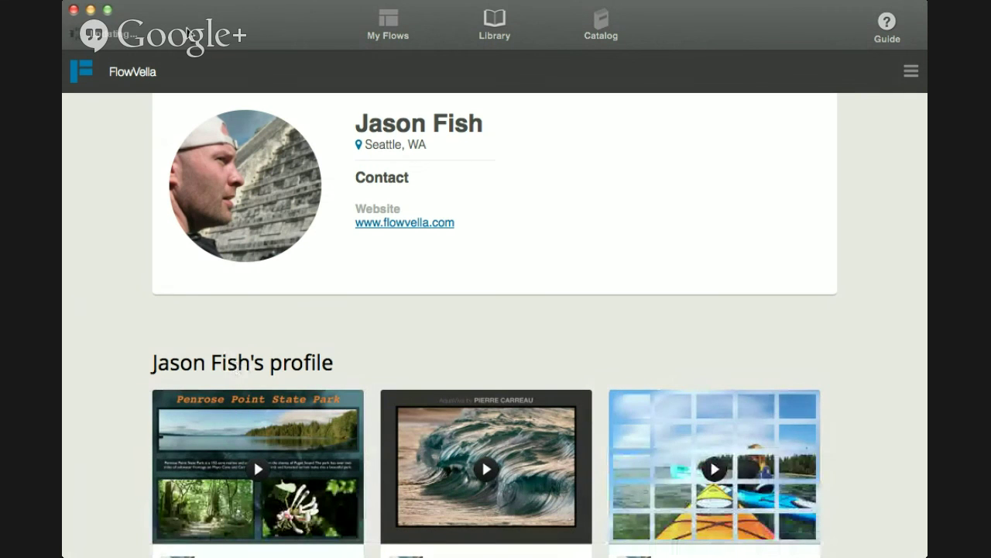
{"action": "left_click", "coordinate": [409, 23]}
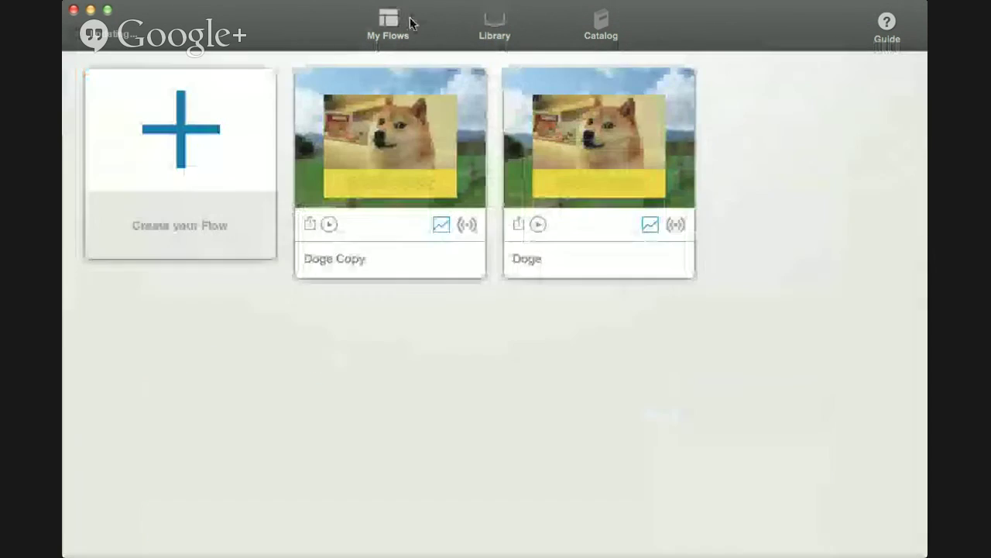
{"action": "left_click", "coordinate": [494, 35]}
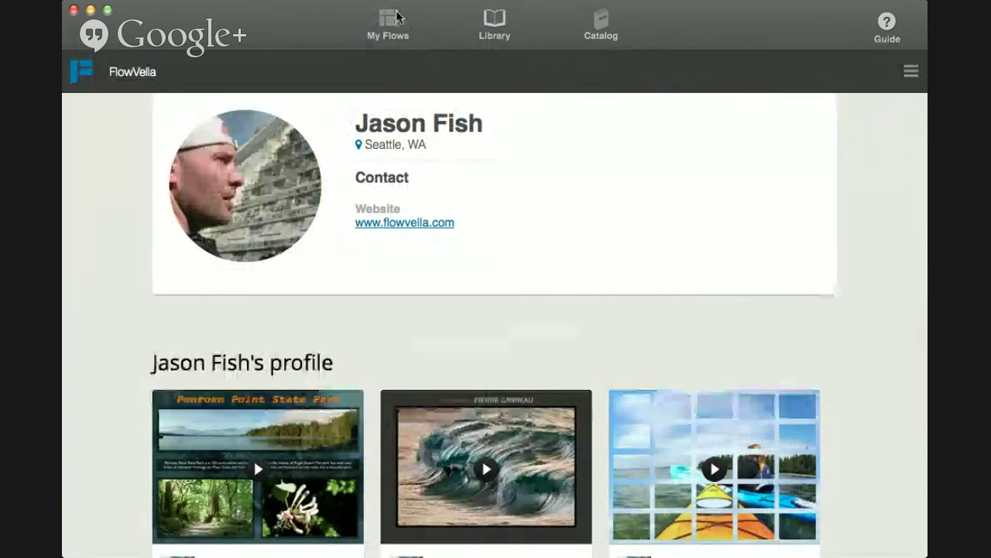
{"action": "left_click", "coordinate": [396, 17]}
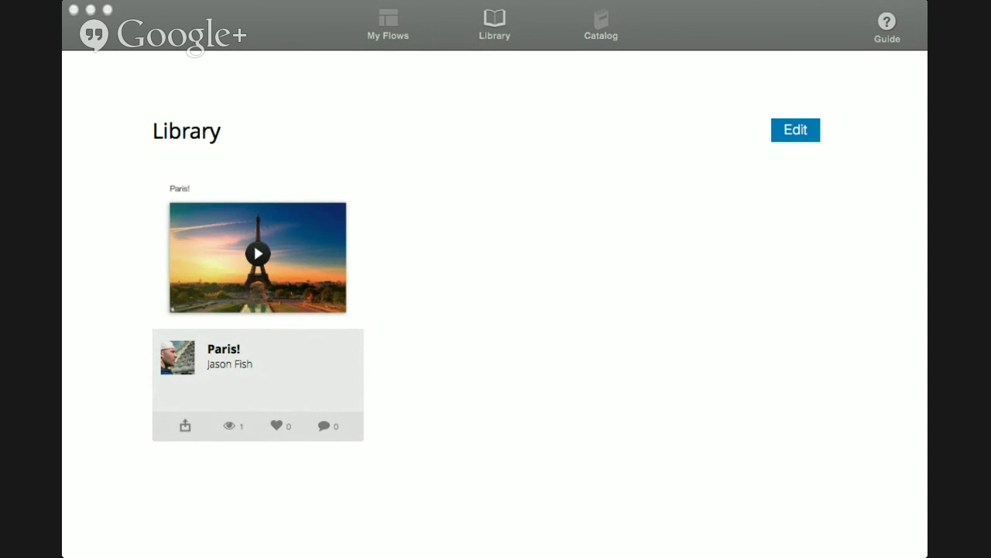
Return to My Flows to see Paris! Copy beside Doge and Doge Copy
{"action": "left_click", "coordinate": [114, 92]}
{"action": "left_click", "coordinate": [388, 27]}
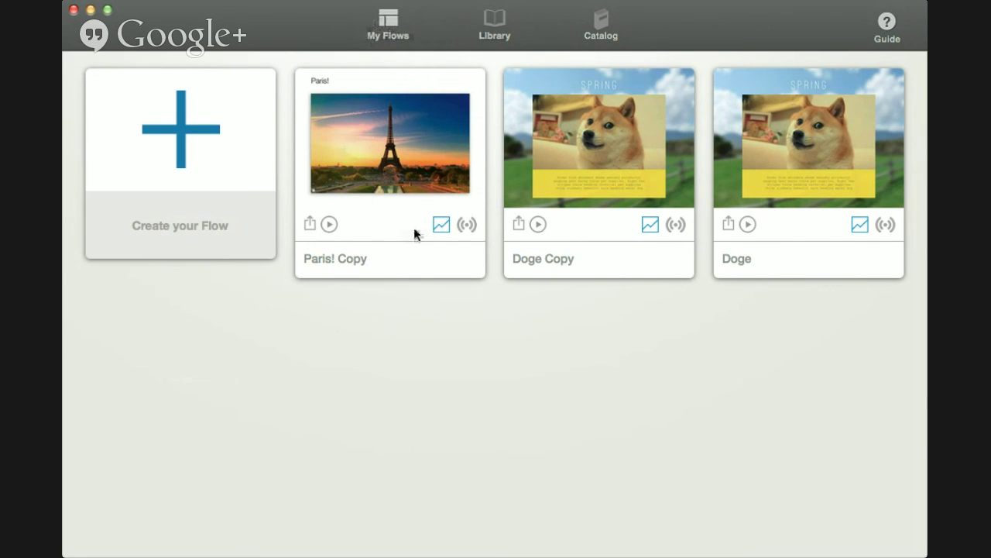
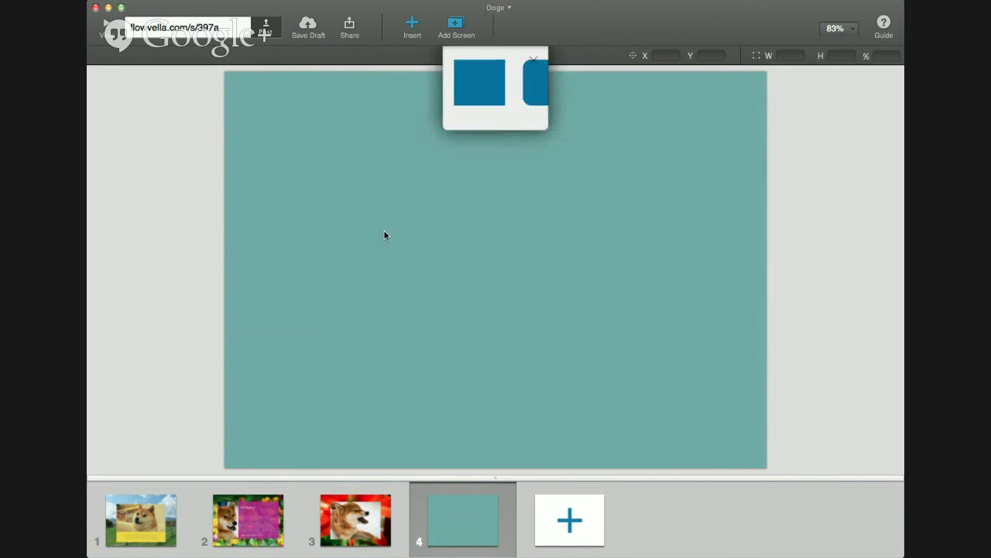
Add a square at screen 4's top-left corner, stretch it to fill the screen, and colour it pink
{"action": "left_click", "coordinate": [258, 120]}
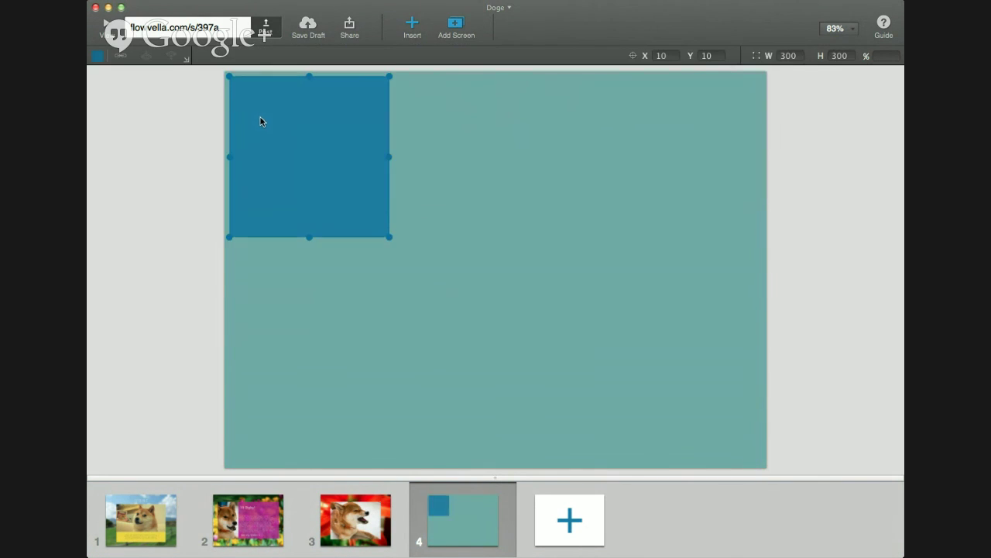
{"action": "left_click_drag", "start_coordinate": [258, 117], "coordinate": [253, 114]}
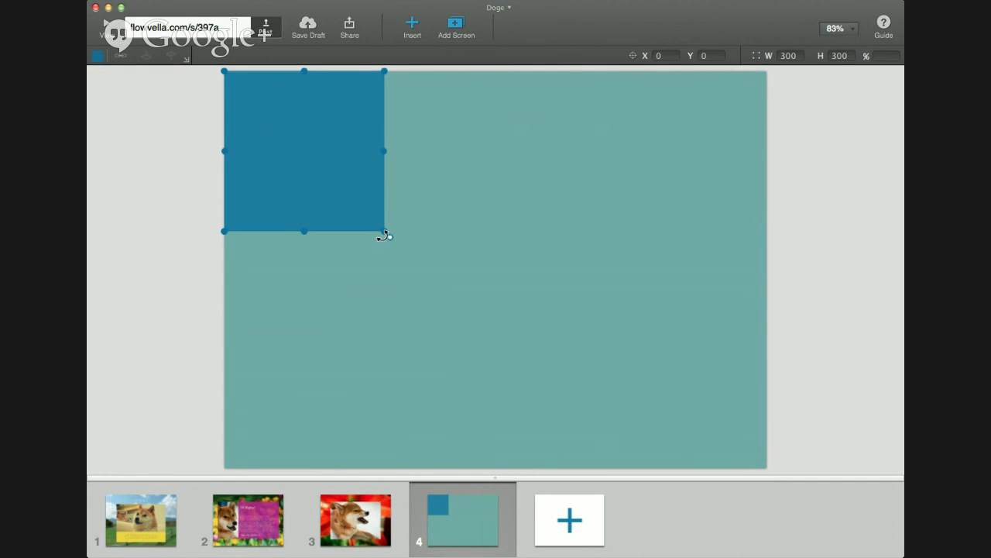
{"action": "left_click_drag", "start_coordinate": [384, 231], "coordinate": [764, 466]}
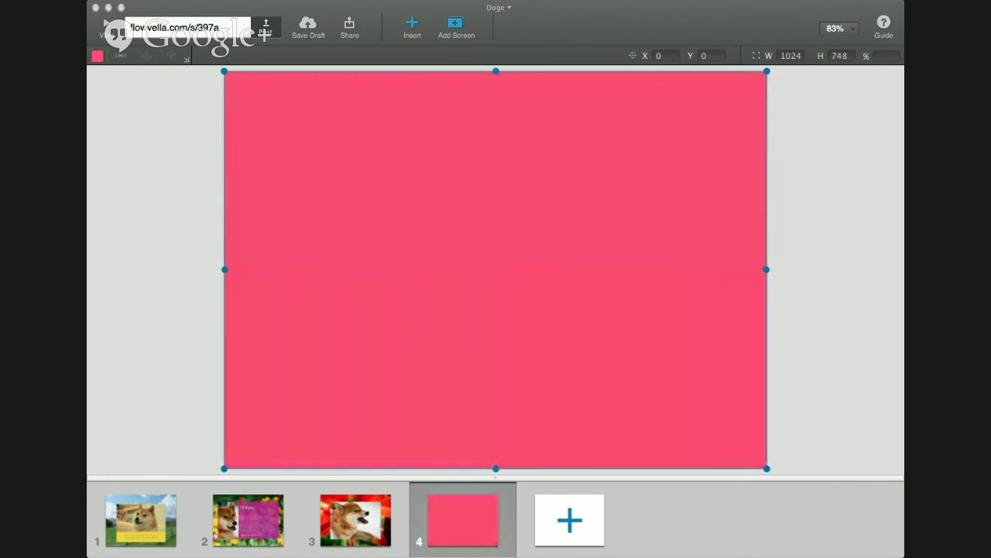
{"action": "left_click", "coordinate": [194, 196]}
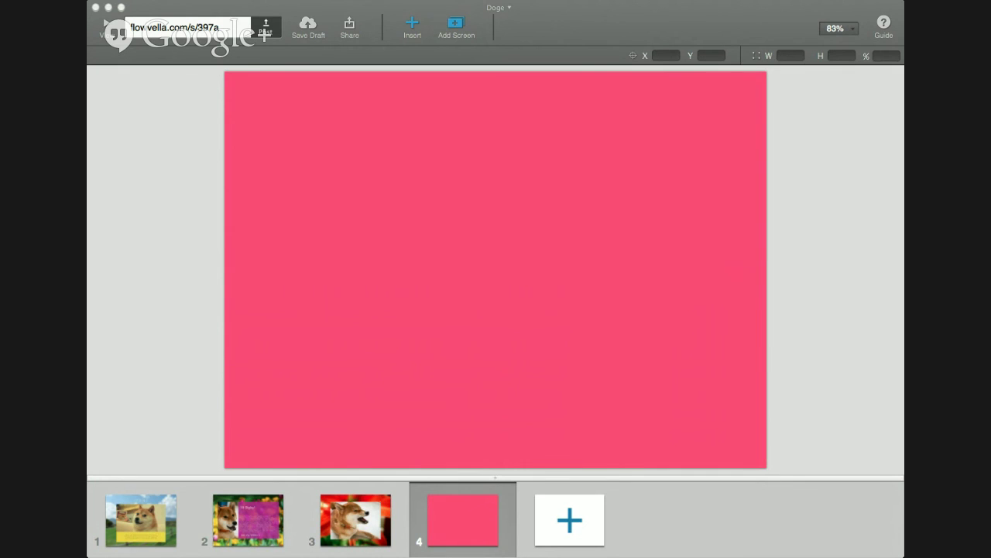
Place the dog photo on screen 4, resize it to 1121 × 748, and shift it slightly left
{"action": "left_click_drag", "start_coordinate": [984, 206], "coordinate": [482, 214]}
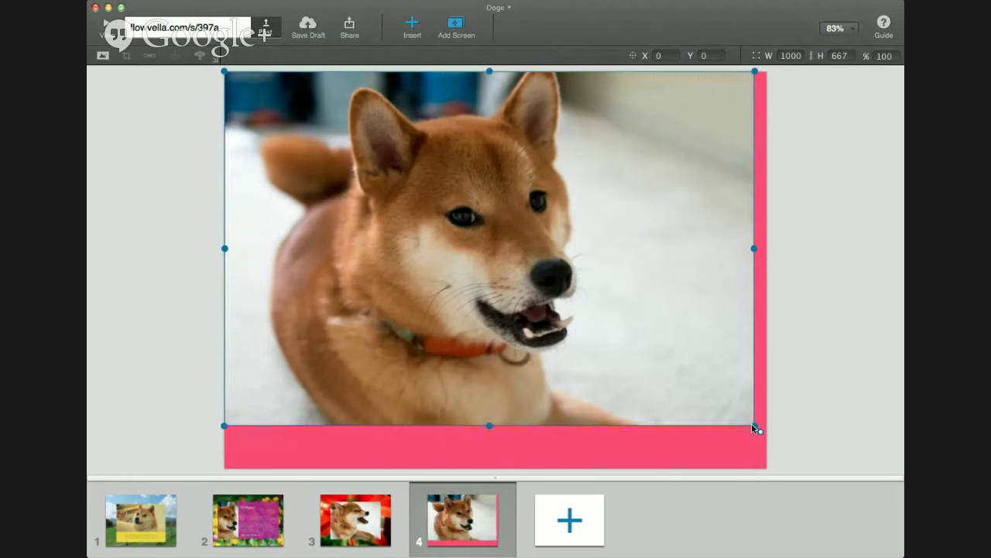
{"action": "left_click_drag", "start_coordinate": [750, 422], "coordinate": [776, 474]}
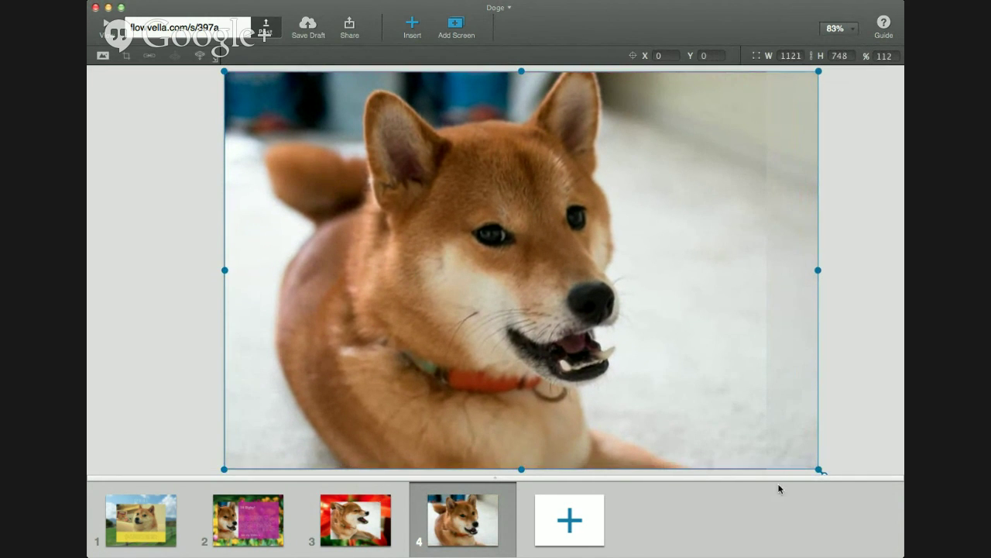
{"action": "left_click", "coordinate": [789, 55]}
{"action": "left_click_drag", "start_coordinate": [798, 55], "coordinate": [772, 58]}
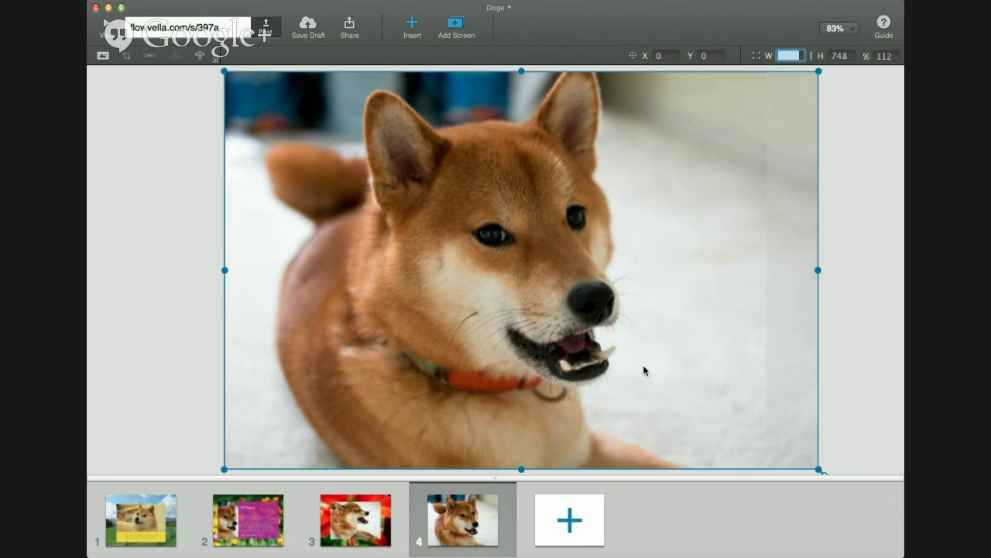
{"action": "left_click", "coordinate": [849, 57]}
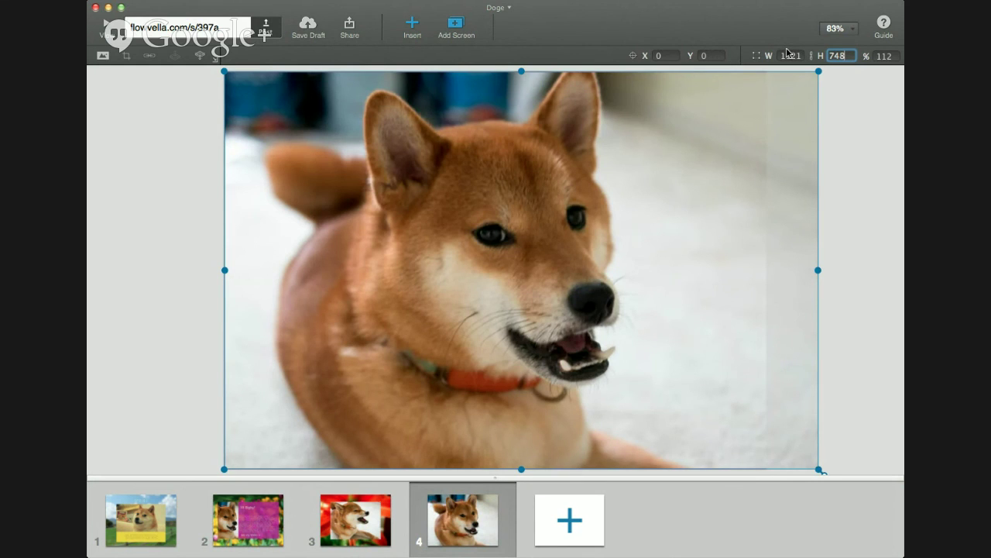
{"action": "left_click", "coordinate": [790, 55]}
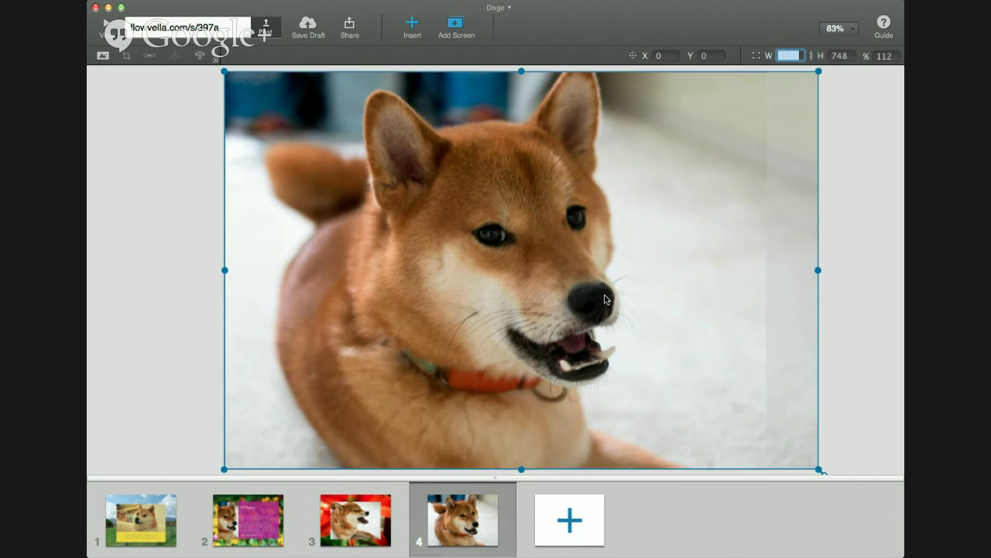
{"action": "left_click", "coordinate": [576, 345]}
{"action": "left_click_drag", "start_coordinate": [731, 266], "coordinate": [702, 262]}
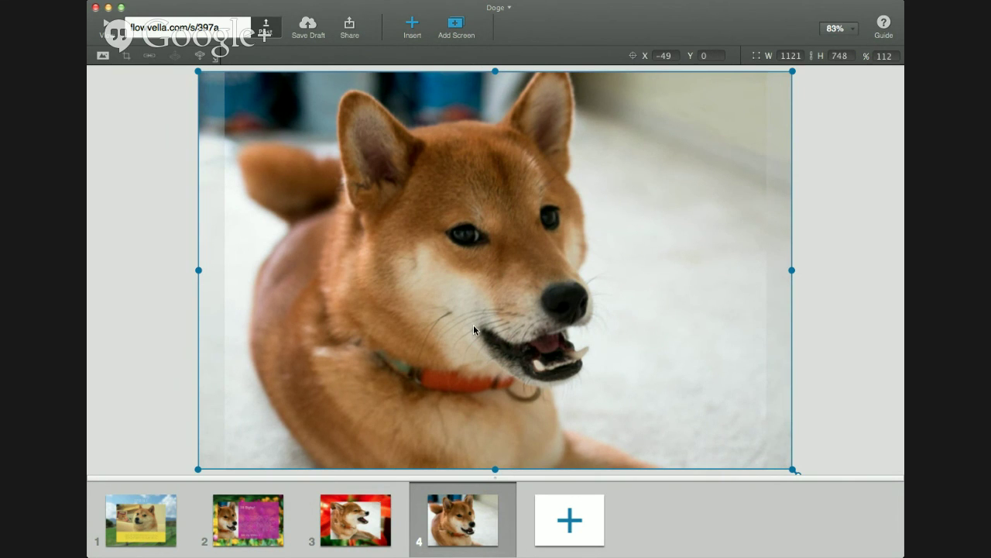
{"action": "left_click", "coordinate": [248, 519]}
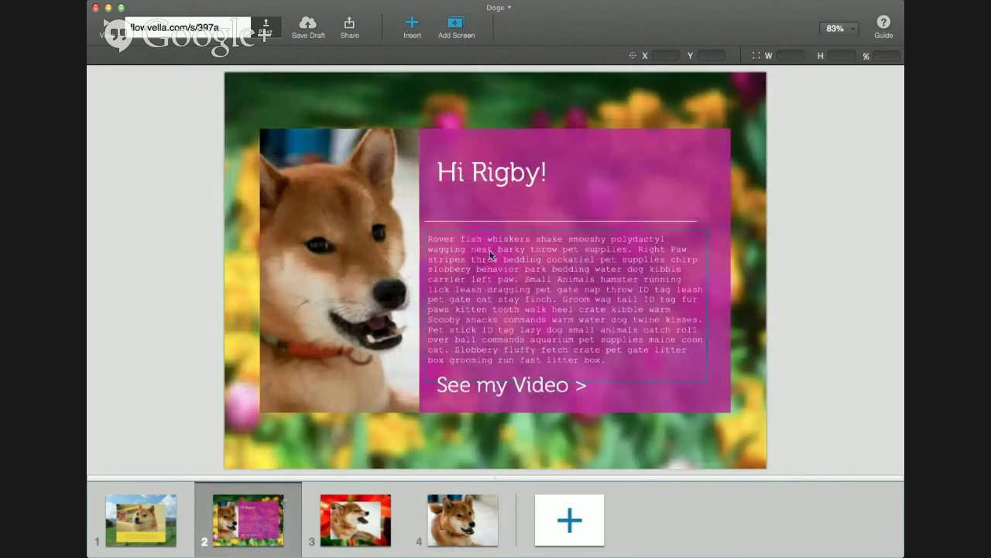
{"action": "left_click", "coordinate": [677, 167]}
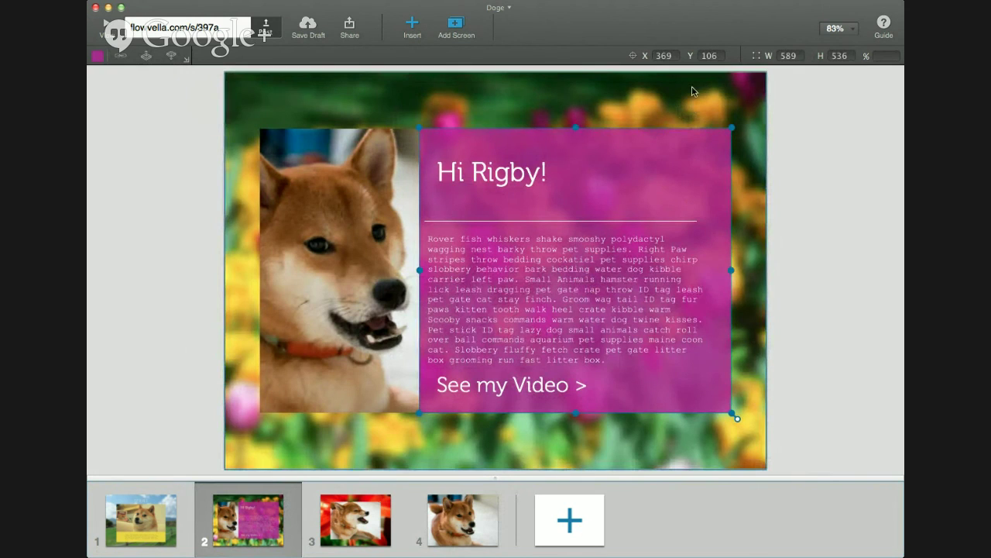
{"action": "left_click", "coordinate": [497, 515]}
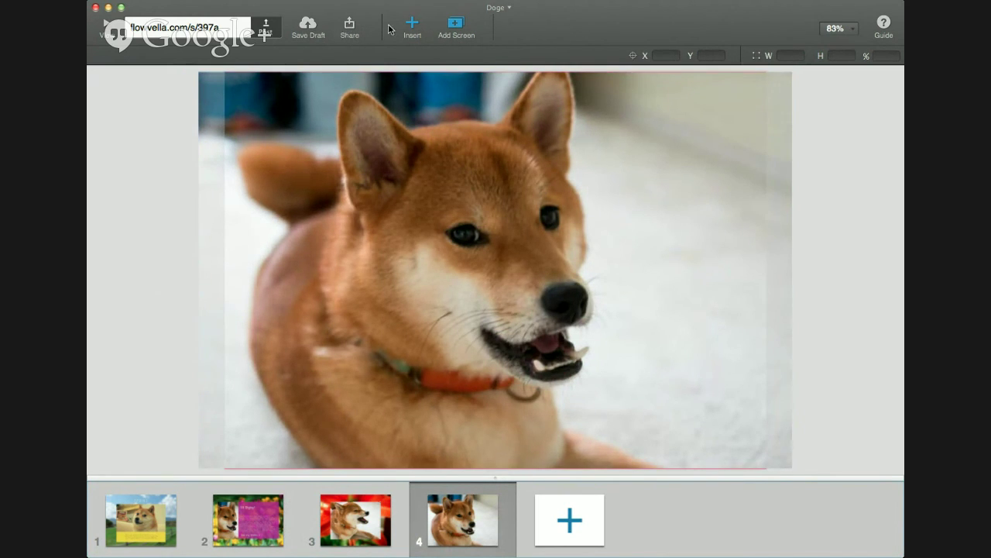
Add a centred text box reading 'Hi Rigby!' on screen 4
{"action": "left_click", "coordinate": [412, 27]}
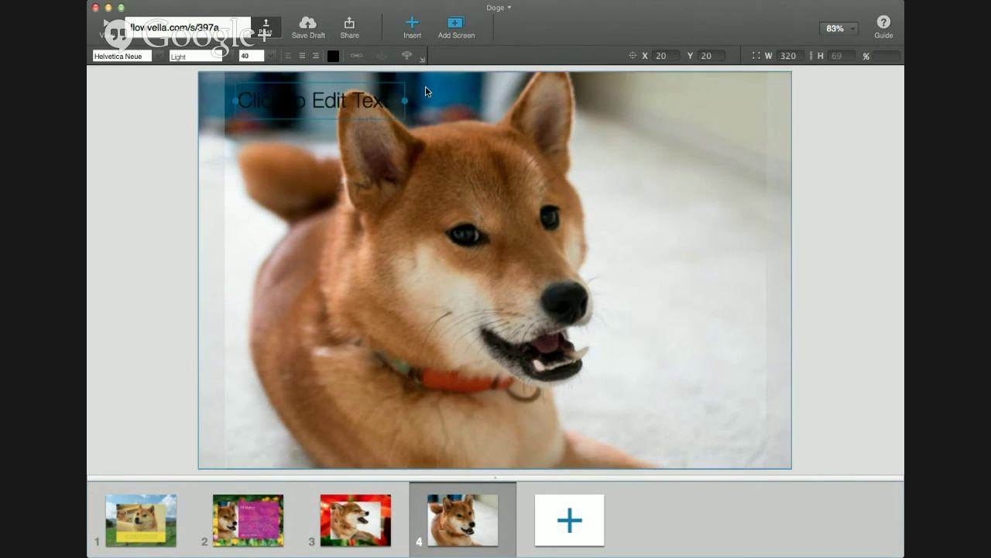
{"action": "left_click_drag", "start_coordinate": [388, 108], "coordinate": [532, 266]}
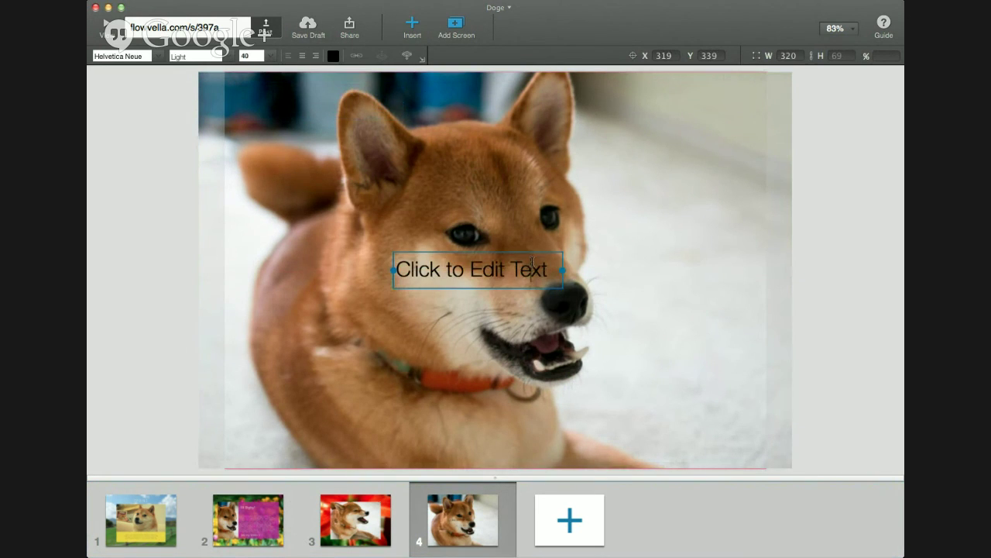
{"action": "left_click", "coordinate": [532, 264]}
{"action": "type", "text": "Hi "}
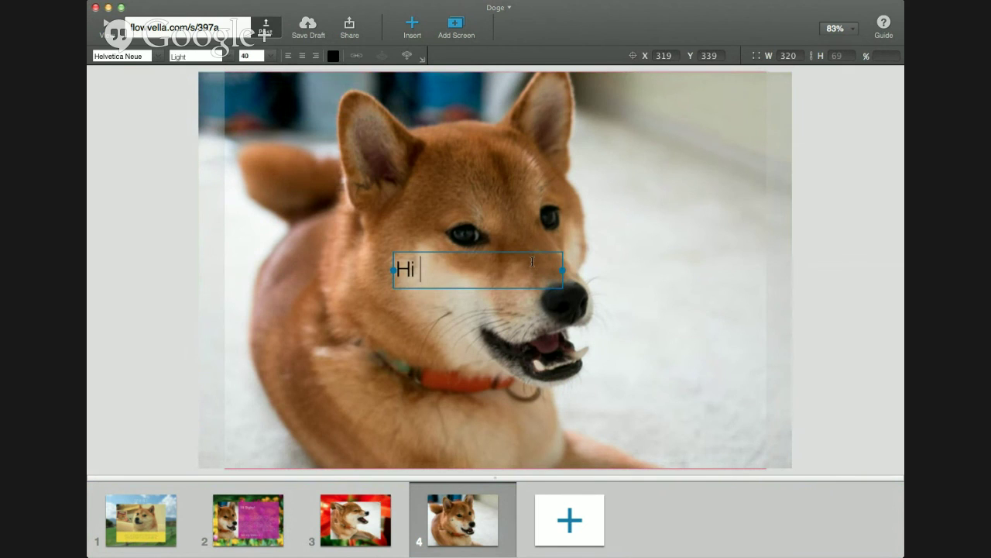
{"action": "type", "text": "Rigby!"}
{"action": "left_click", "coordinate": [177, 217]}
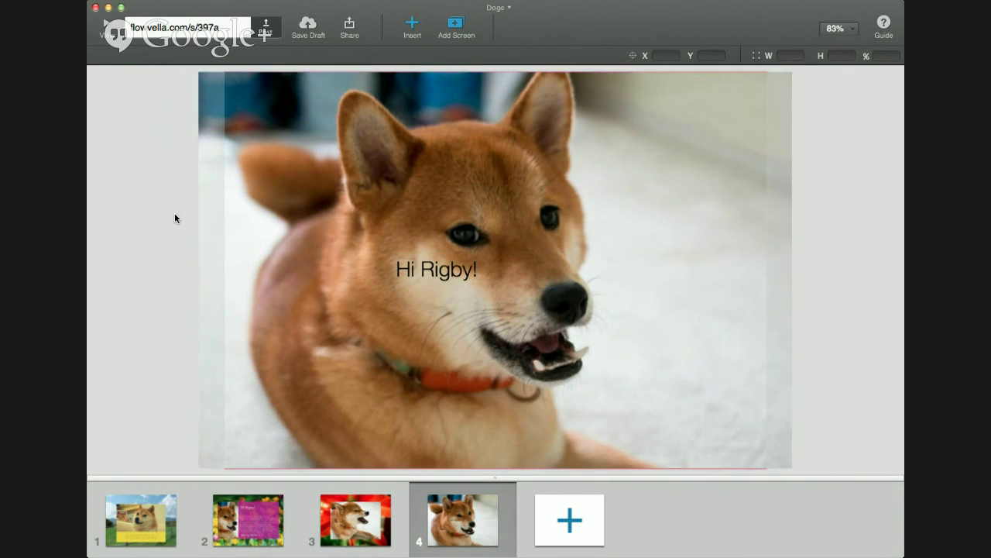
Set Hi Rigby! to 150 pt, widen it onto one line, and centre it over the photo
{"action": "left_click", "coordinate": [448, 277]}
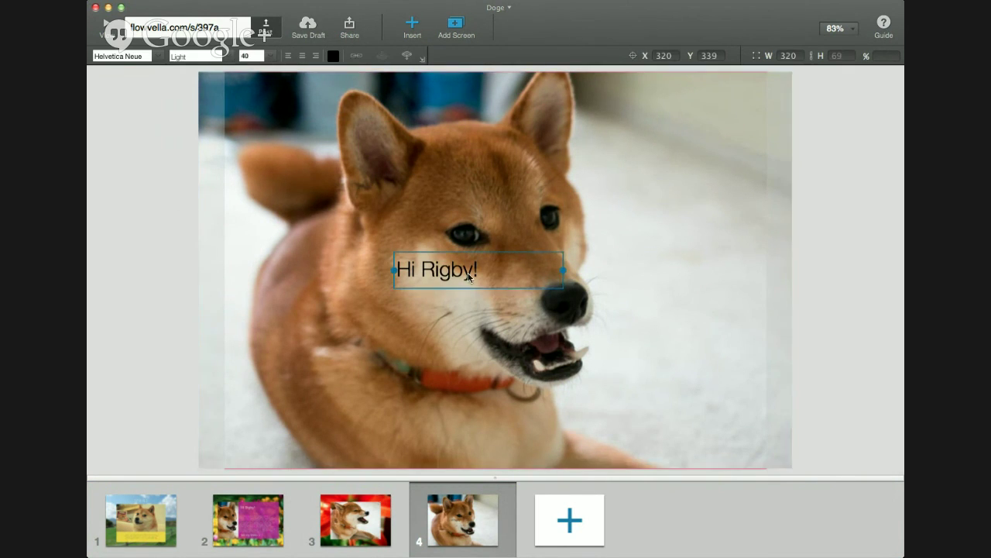
{"action": "type", "text": "150"}
{"action": "key", "text": "Return"}
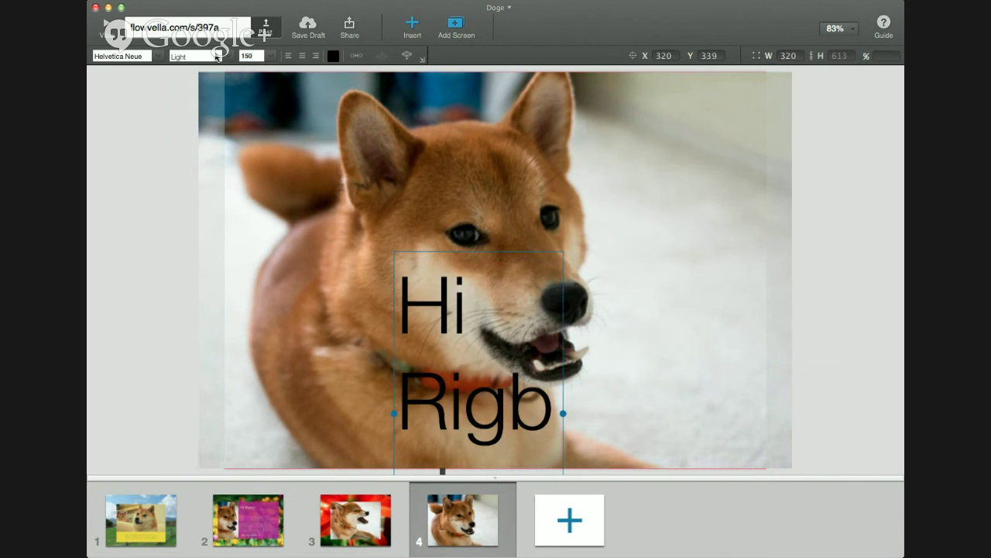
{"action": "left_click_drag", "start_coordinate": [563, 413], "coordinate": [808, 413]}
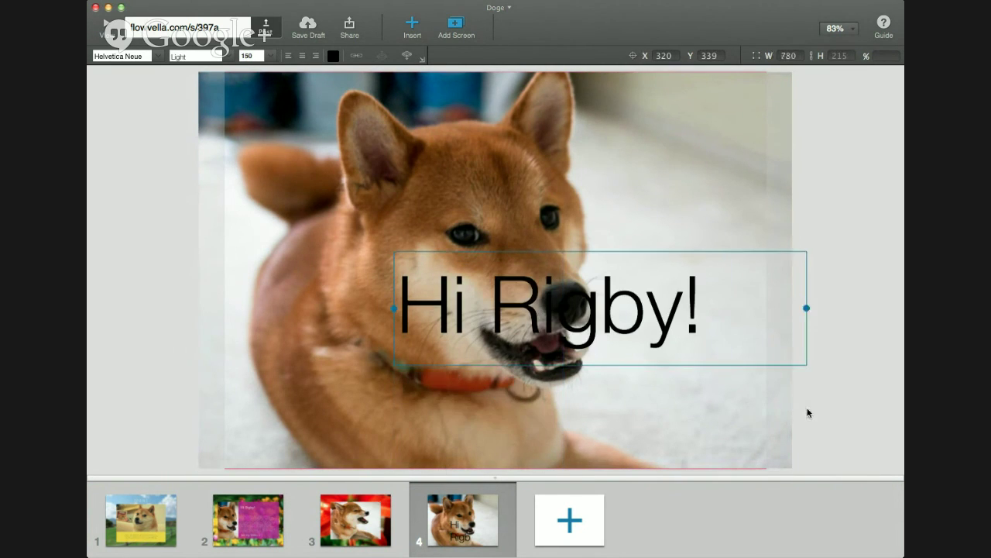
{"action": "left_click_drag", "start_coordinate": [640, 334], "coordinate": [591, 295]}
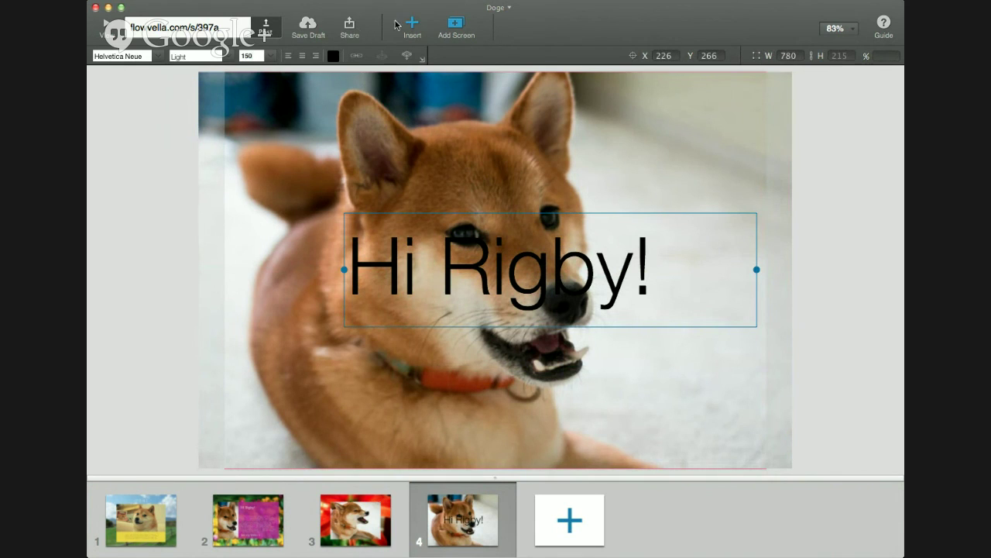
{"action": "key", "text": "Escape"}
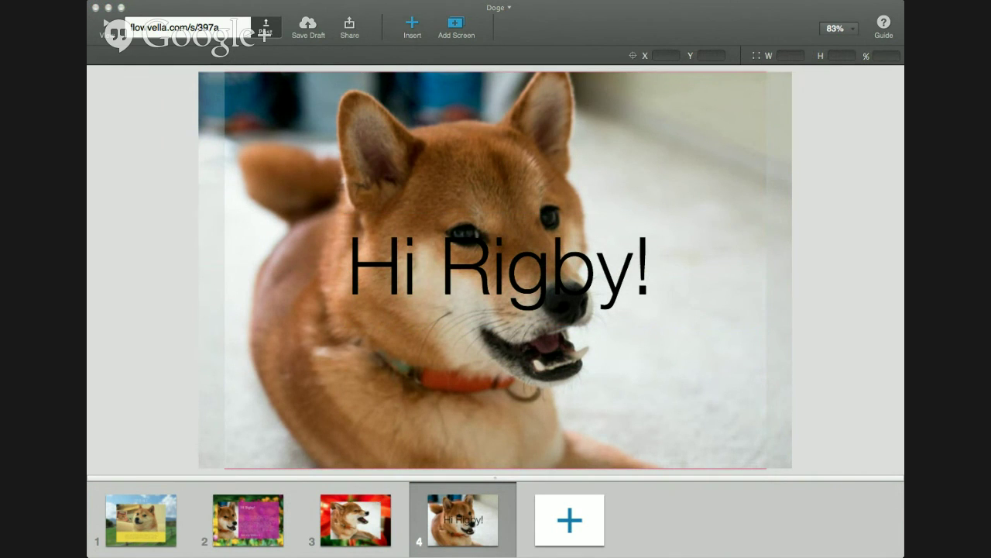
Bring up the shape choices to insert a shape
{"action": "left_click", "coordinate": [412, 27]}
{"action": "left_click", "coordinate": [481, 83]}
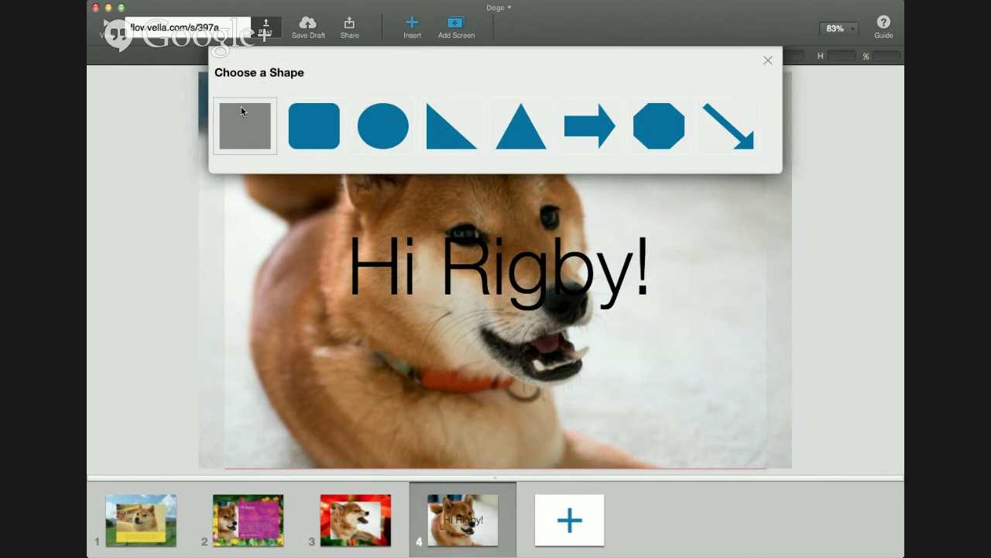
Add a full-width translucent white band at heading level and send it behind Hi Rigby!
{"action": "left_click", "coordinate": [241, 109]}
{"action": "left_click_drag", "start_coordinate": [252, 136], "coordinate": [246, 255]}
{"action": "left_click_drag", "start_coordinate": [385, 274], "coordinate": [765, 298]}
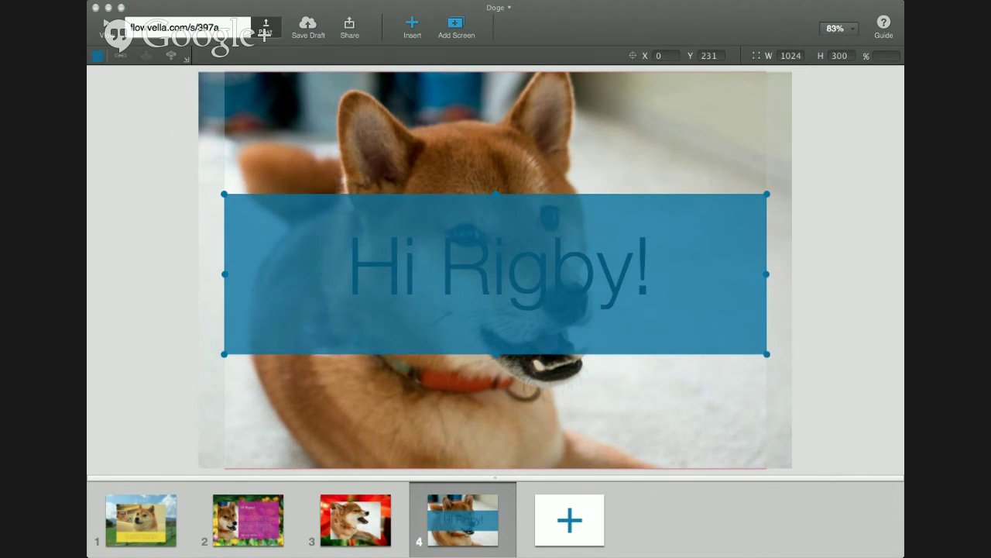
{"action": "left_click", "coordinate": [98, 56]}
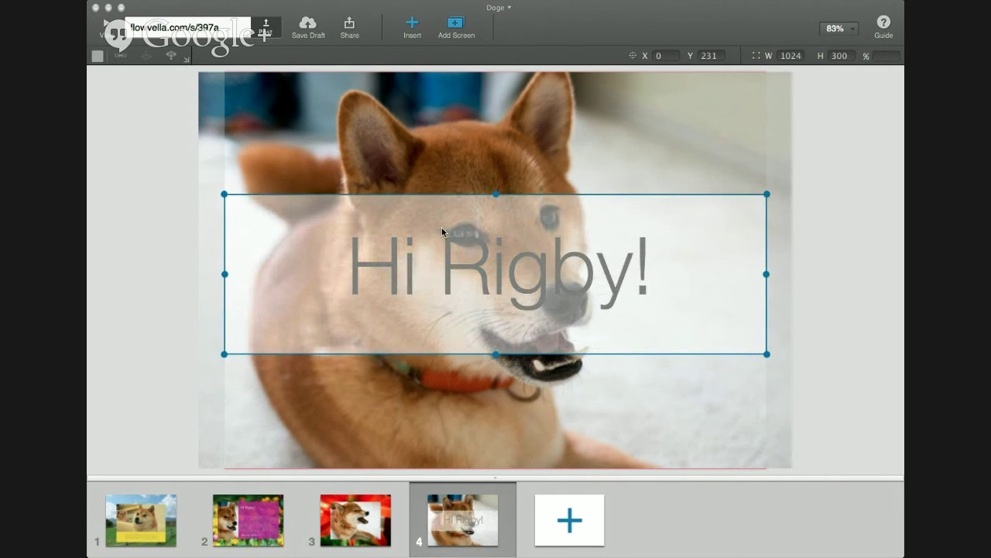
{"action": "left_click", "coordinate": [171, 57]}
Re-centre the Hi Rigby! heading over the white band
{"action": "left_click", "coordinate": [573, 282]}
{"action": "left_click_drag", "start_coordinate": [573, 281], "coordinate": [566, 283]}
{"action": "left_click_drag", "start_coordinate": [566, 286], "coordinate": [561, 289]}
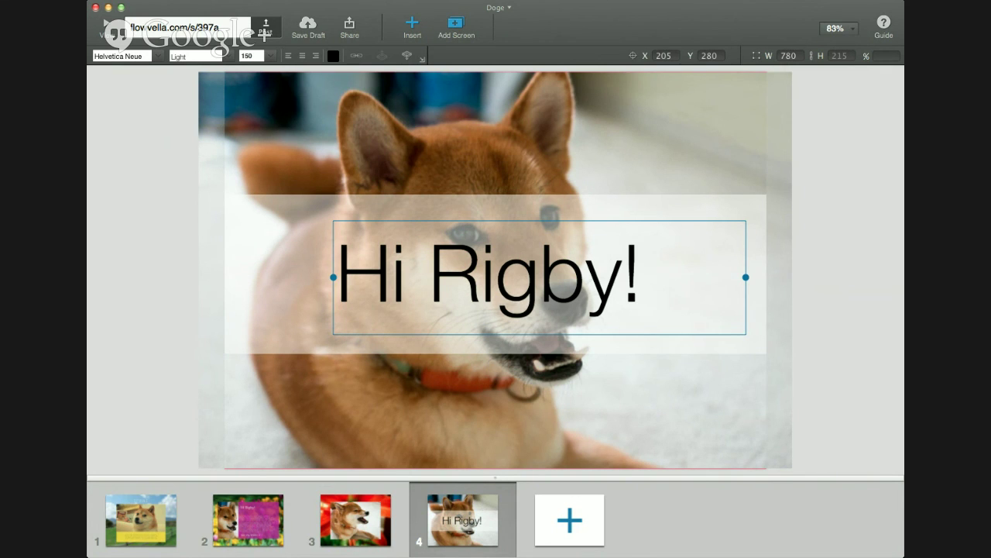
Duplicate screen 4 as screen 5 and turn its white band into a narrow bottom strip
{"action": "key", "text": "super+d"}
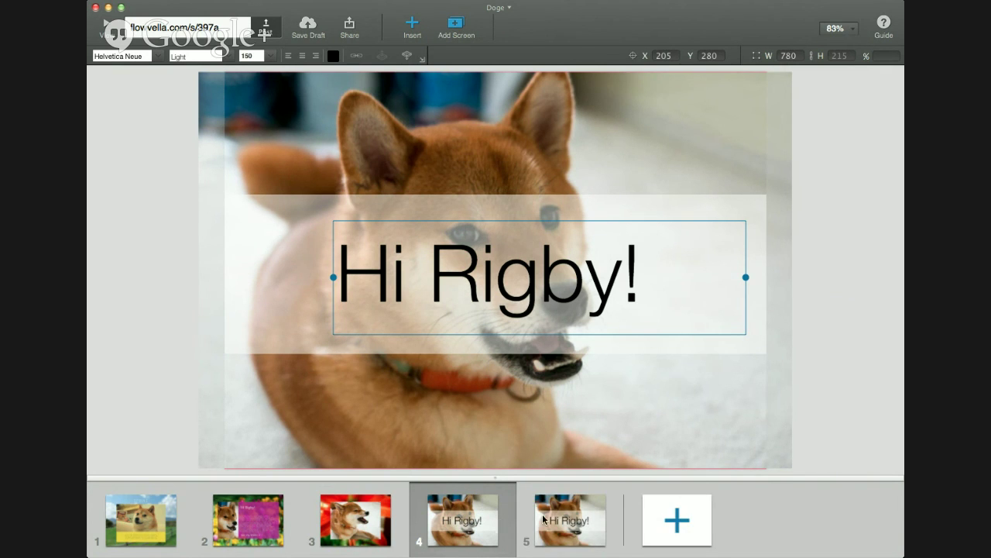
{"action": "left_click", "coordinate": [543, 513]}
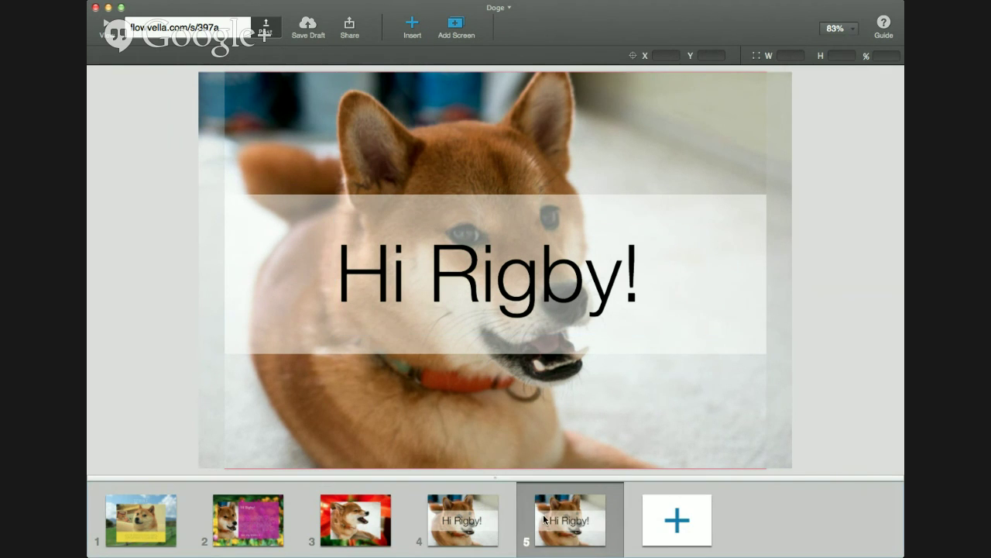
{"action": "left_click", "coordinate": [703, 203]}
{"action": "left_click_drag", "start_coordinate": [704, 201], "coordinate": [704, 326]}
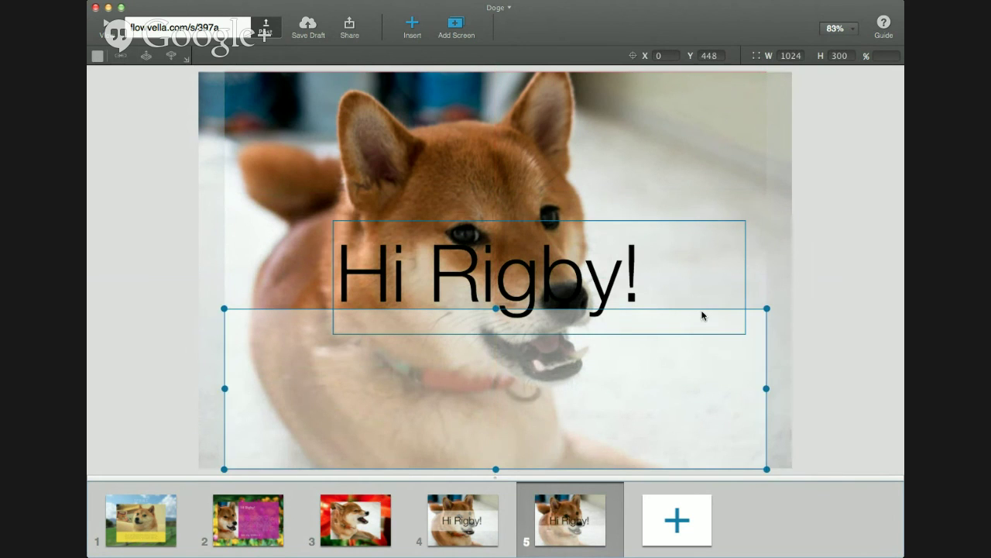
{"action": "left_click", "coordinate": [588, 274]}
{"action": "left_click", "coordinate": [328, 374]}
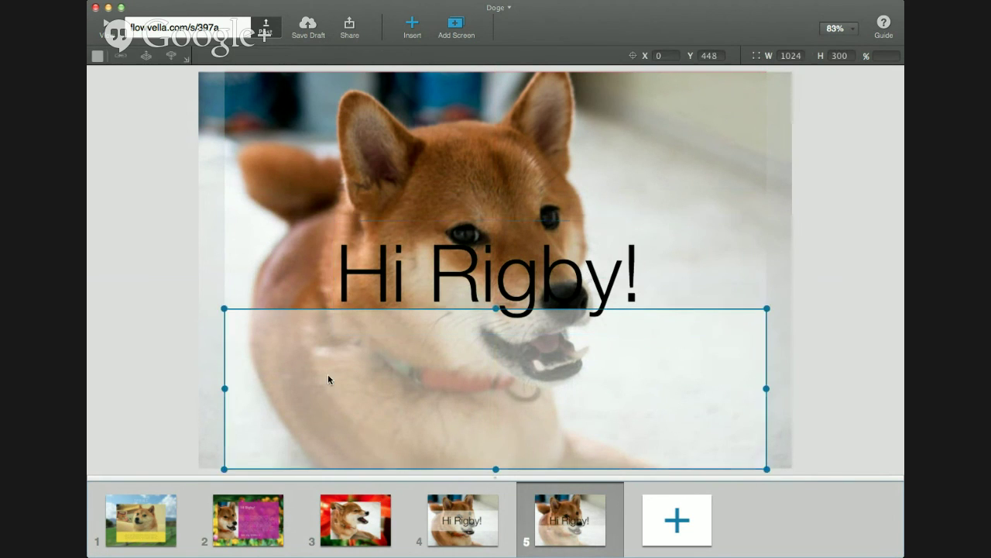
{"action": "left_click_drag", "start_coordinate": [496, 311], "coordinate": [495, 418]}
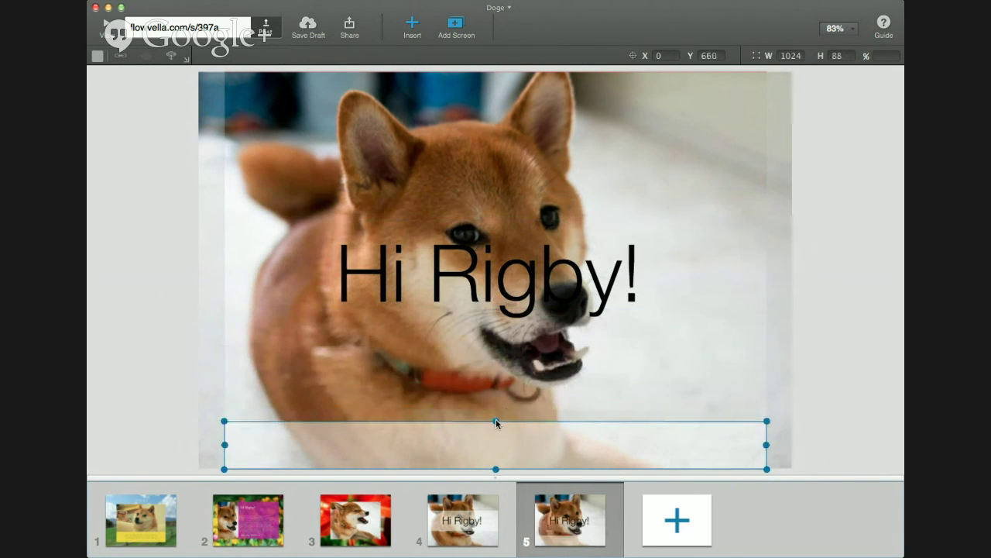
{"action": "left_click", "coordinate": [488, 302]}
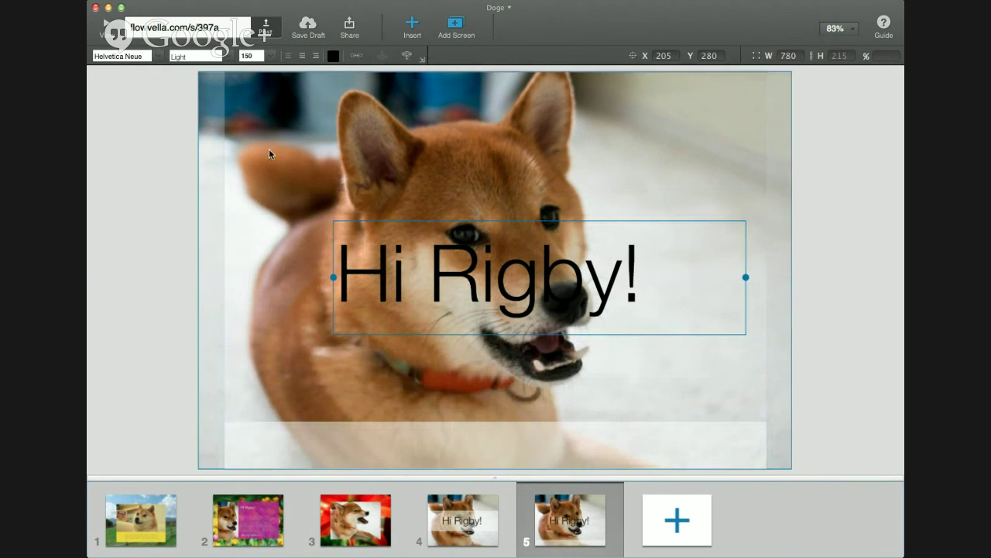
Shrink Hi Rigby! to size 40 and place it at the strip's left end
{"action": "double_click", "coordinate": [249, 56]}
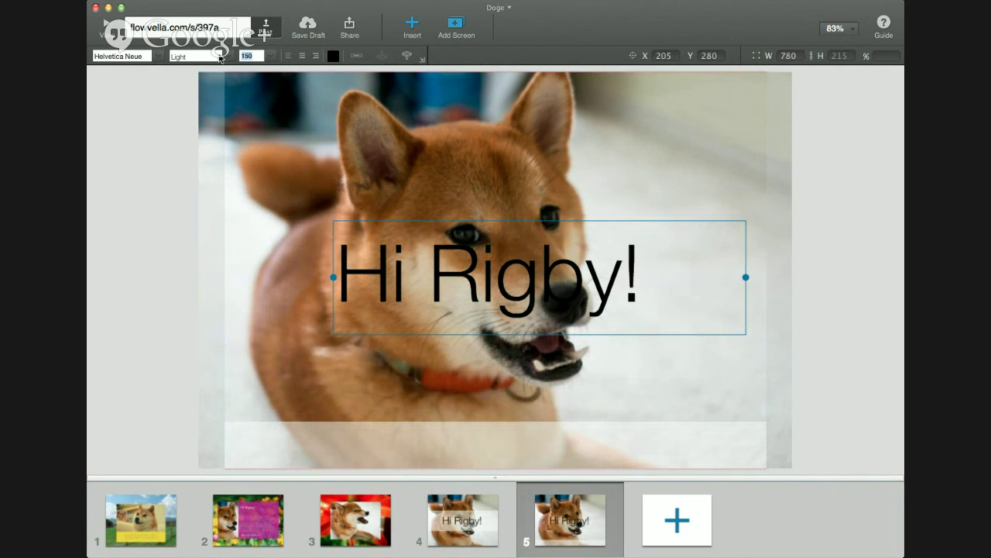
{"action": "type", "text": "40"}
{"action": "left_click", "coordinate": [597, 221]}
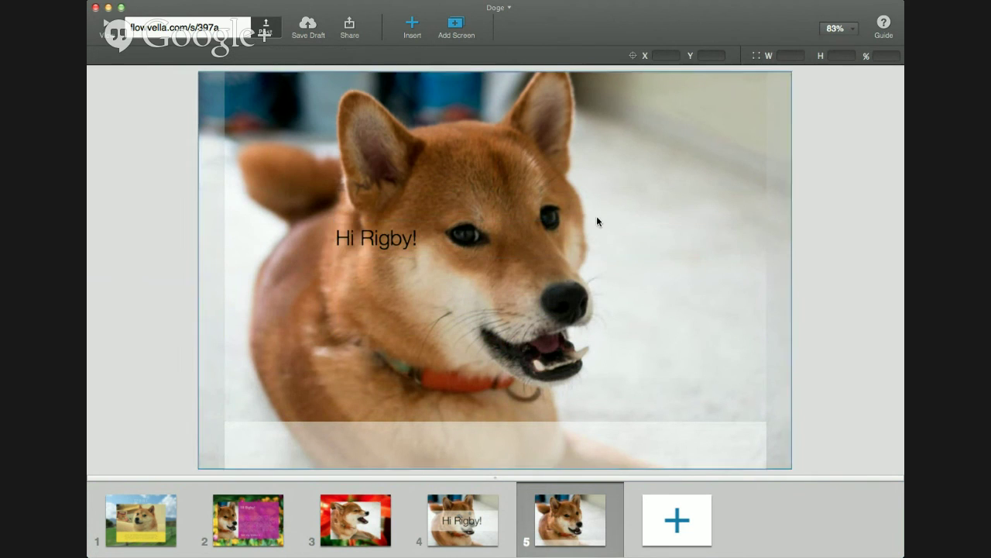
{"action": "left_click_drag", "start_coordinate": [457, 230], "coordinate": [360, 434]}
{"action": "left_click", "coordinate": [590, 419]}
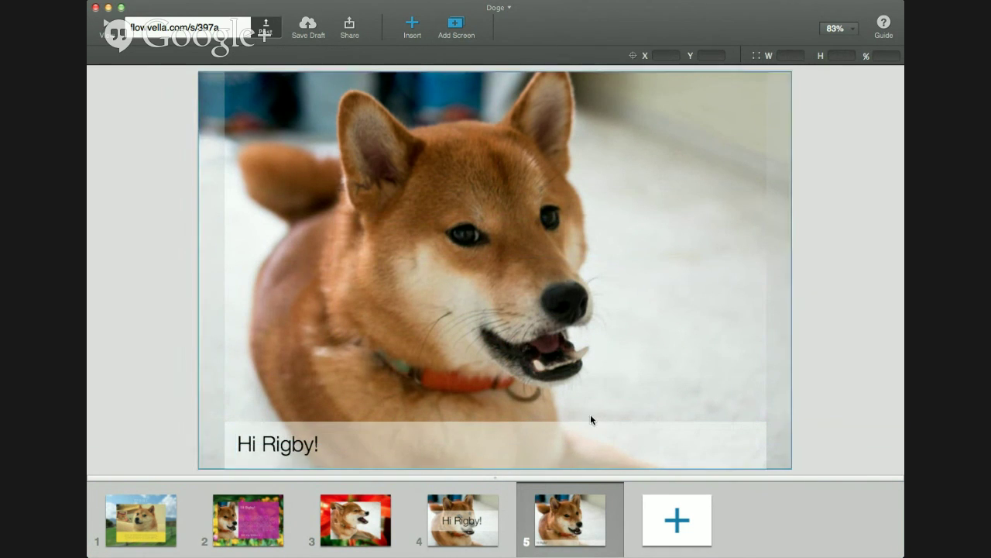
Narrow the Hi Rigby! box to its text and link it to screen 2
{"action": "left_click", "coordinate": [328, 448]}
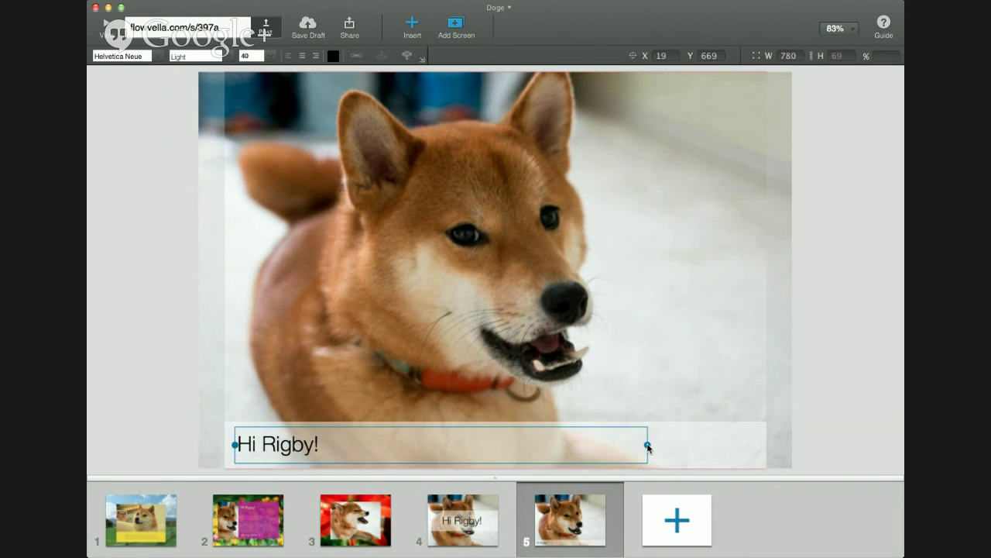
{"action": "left_click_drag", "start_coordinate": [647, 446], "coordinate": [353, 456]}
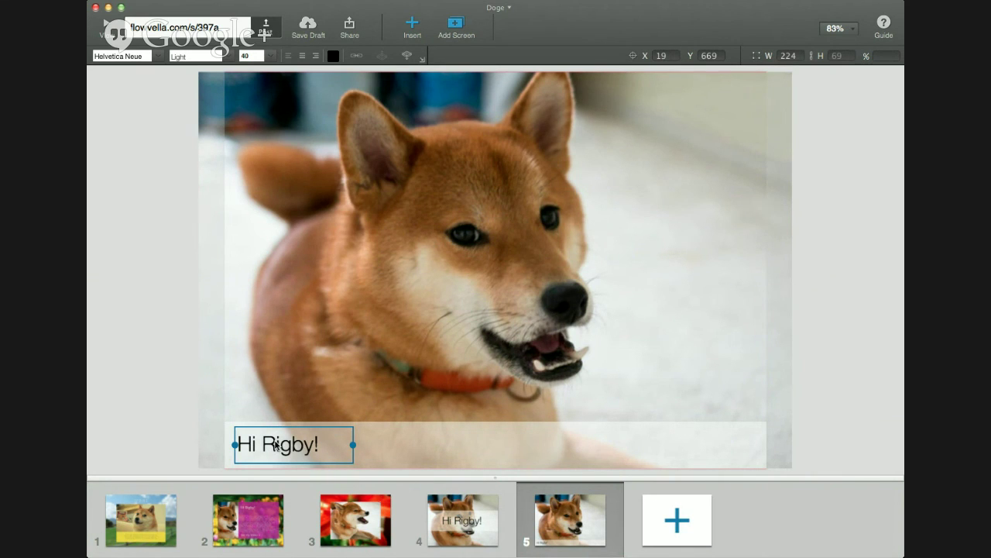
{"action": "left_click", "coordinate": [406, 55]}
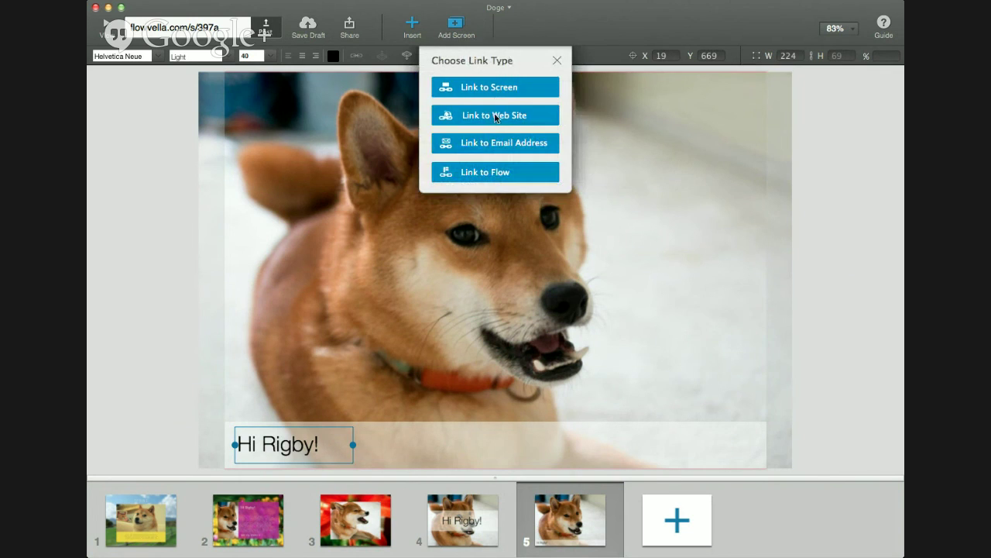
{"action": "left_click", "coordinate": [497, 88]}
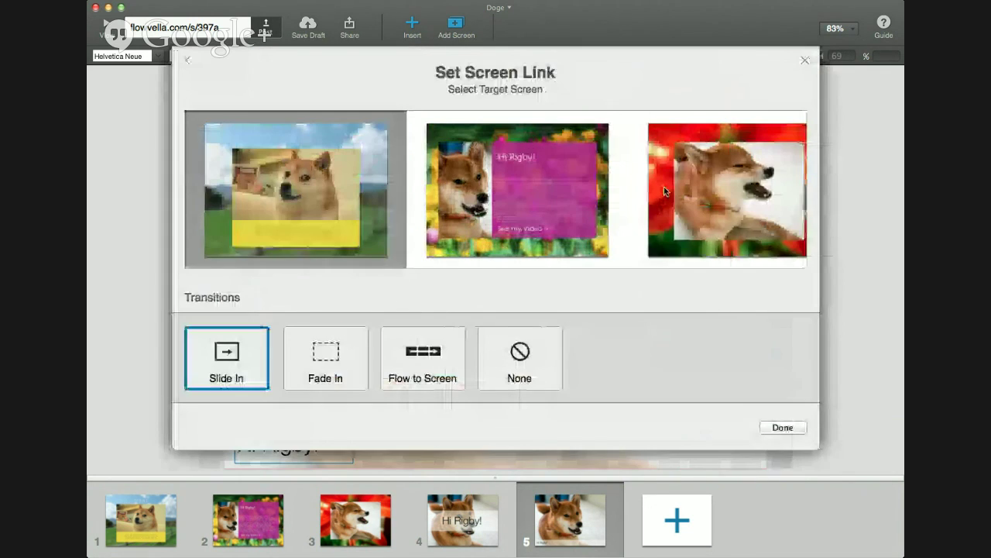
{"action": "left_click", "coordinate": [507, 205]}
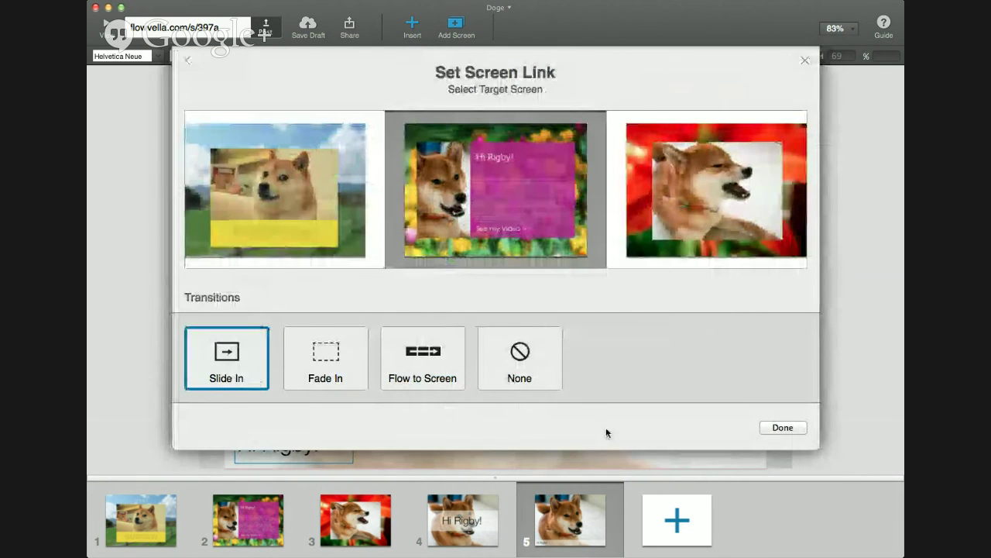
{"action": "left_click", "coordinate": [790, 427]}
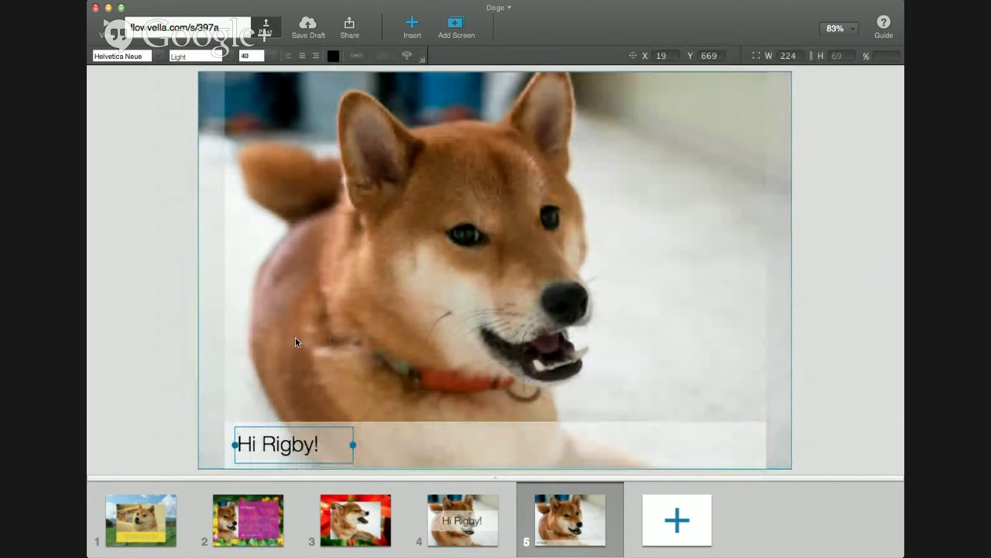
Copy Hi Rigby!, retype it as 'Video', and centre it on the bottom bar
{"action": "key", "text": "super+d"}
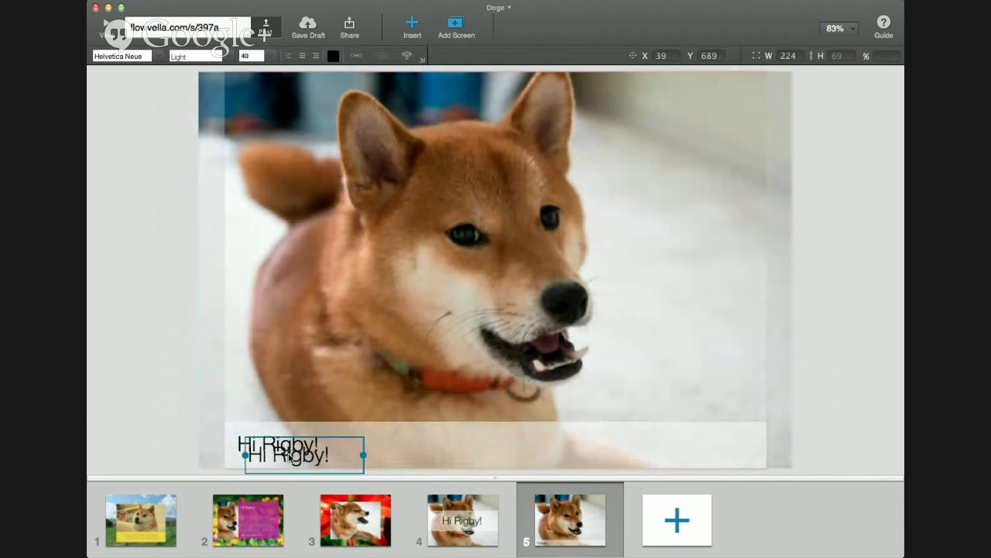
{"action": "left_click_drag", "start_coordinate": [287, 457], "coordinate": [472, 449]}
{"action": "double_click", "coordinate": [464, 445]}
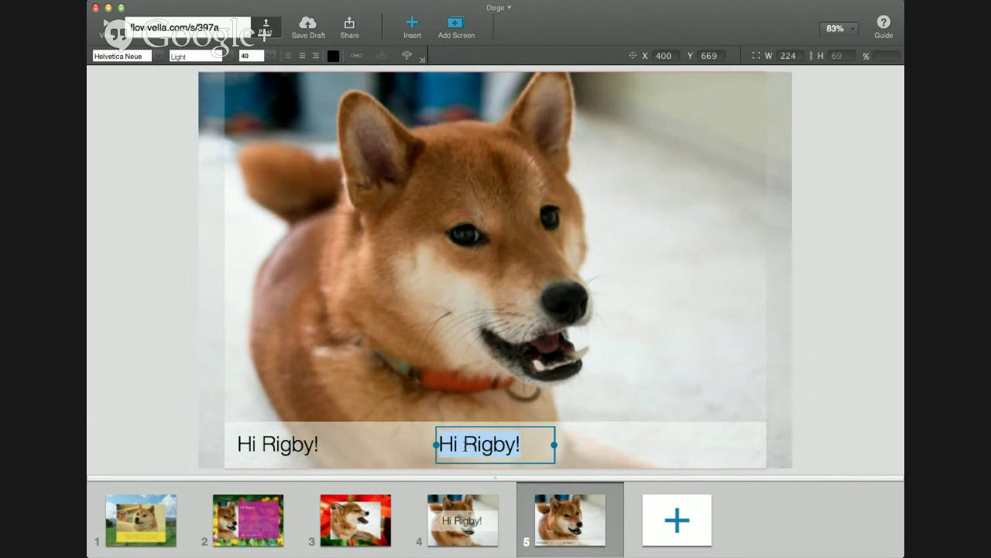
{"action": "type", "text": "Video"}
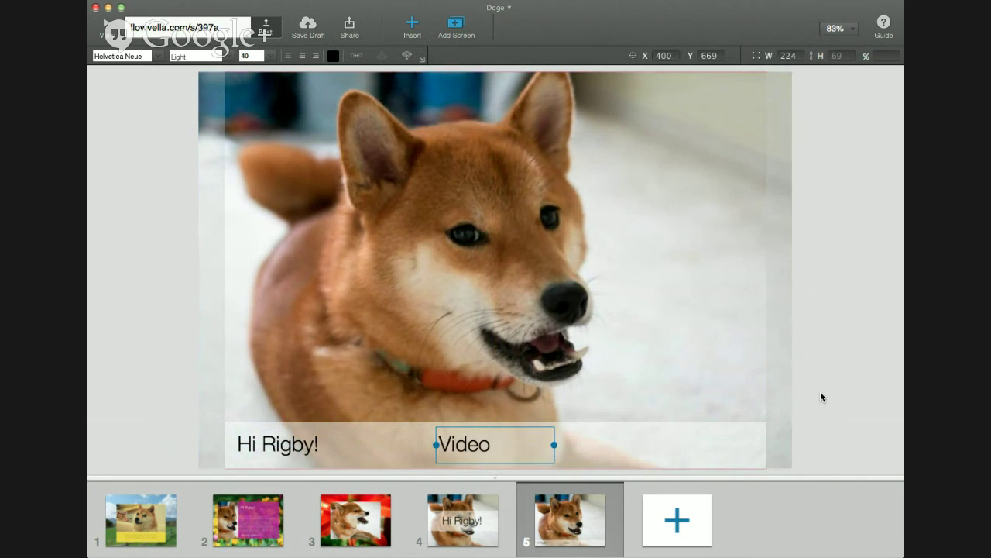
{"action": "left_click", "coordinate": [821, 397]}
{"action": "left_click_drag", "start_coordinate": [474, 443], "coordinate": [472, 444]}
{"action": "left_click", "coordinate": [473, 444]}
{"action": "left_click", "coordinate": [472, 444]}
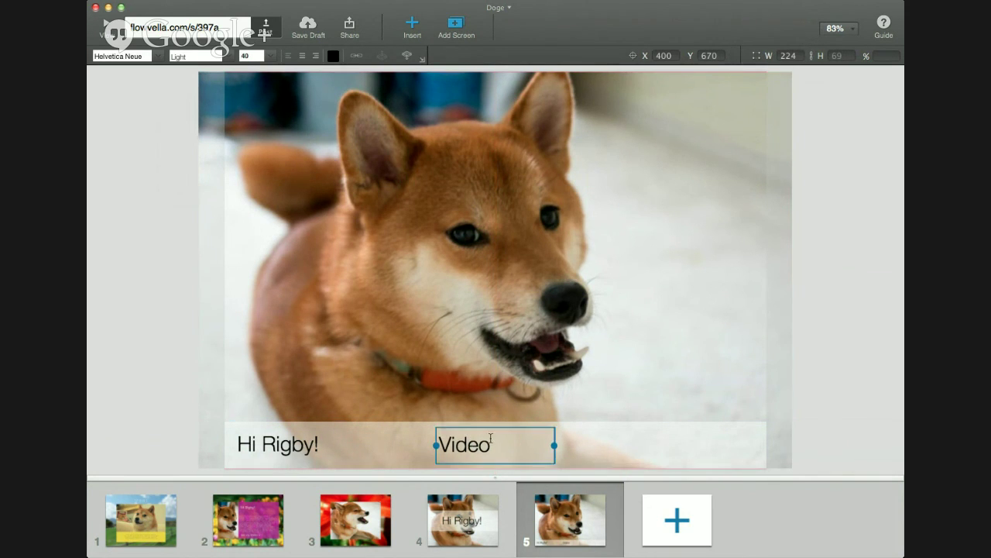
{"action": "left_click", "coordinate": [803, 427]}
Link the Video label to screen 3 and copy it to the bar's right end
{"action": "left_click", "coordinate": [477, 454]}
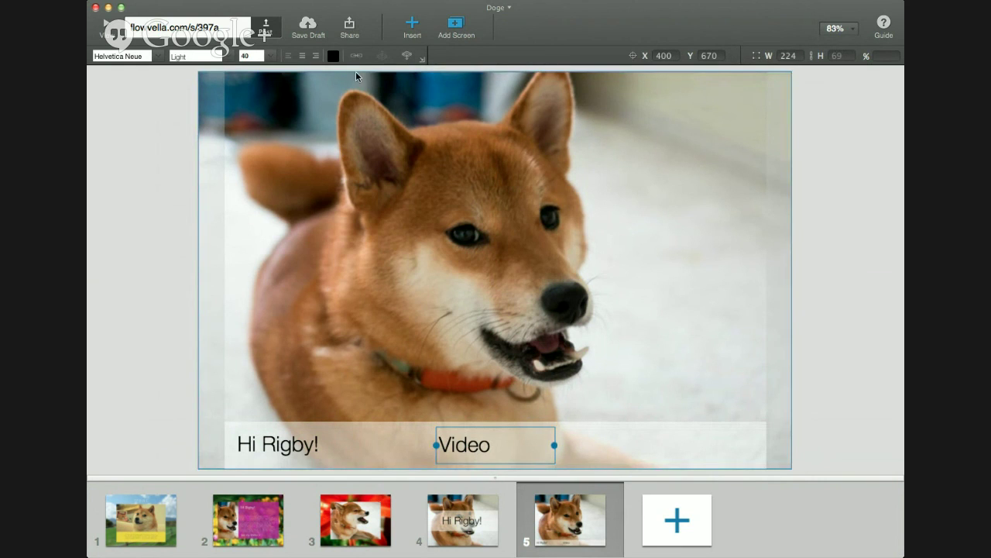
{"action": "left_click", "coordinate": [356, 57]}
{"action": "left_click", "coordinate": [684, 180]}
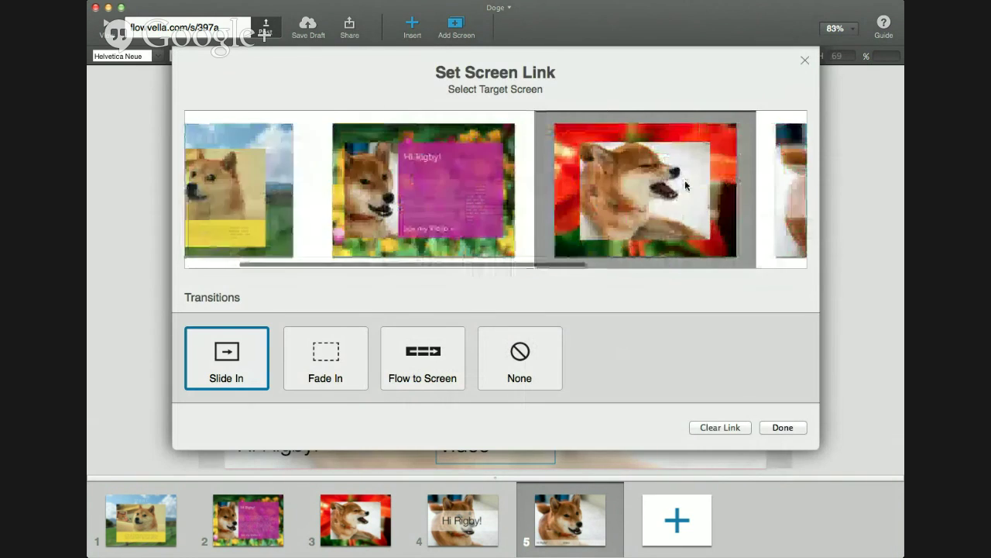
{"action": "left_click", "coordinate": [784, 428]}
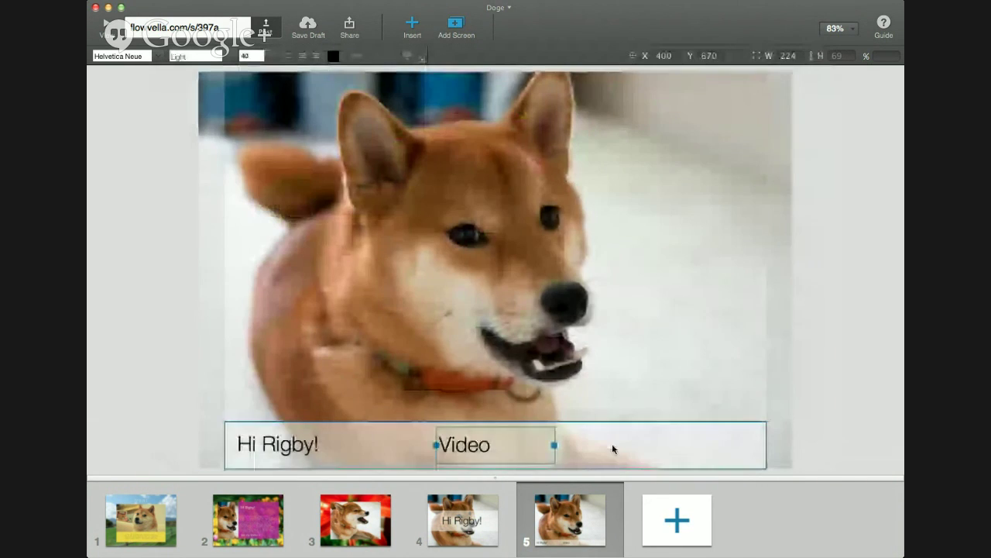
{"action": "left_click_drag", "start_coordinate": [498, 449], "coordinate": [736, 451]}
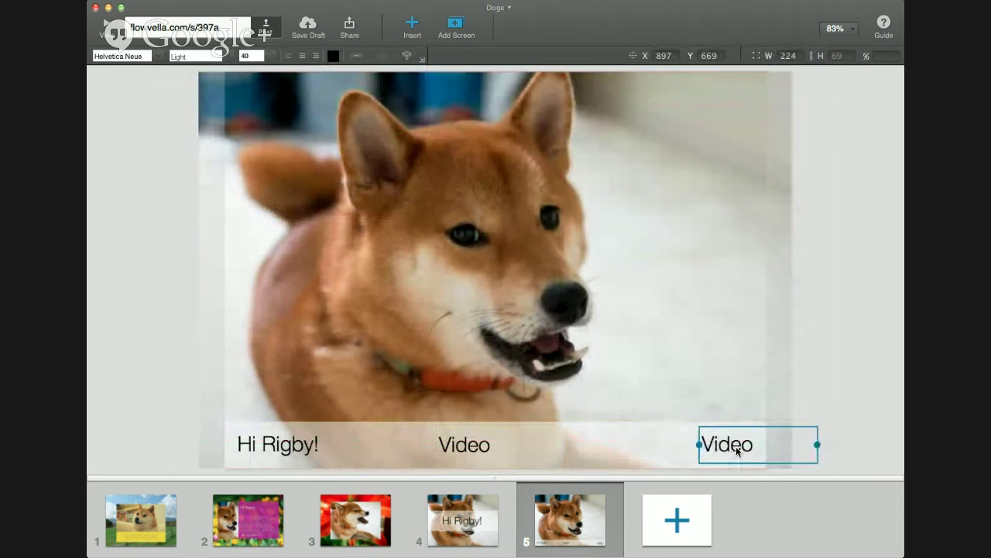
Retype the right-hand Video copy as 'Spring'
{"action": "left_click", "coordinate": [741, 446]}
{"action": "double_click", "coordinate": [741, 446]}
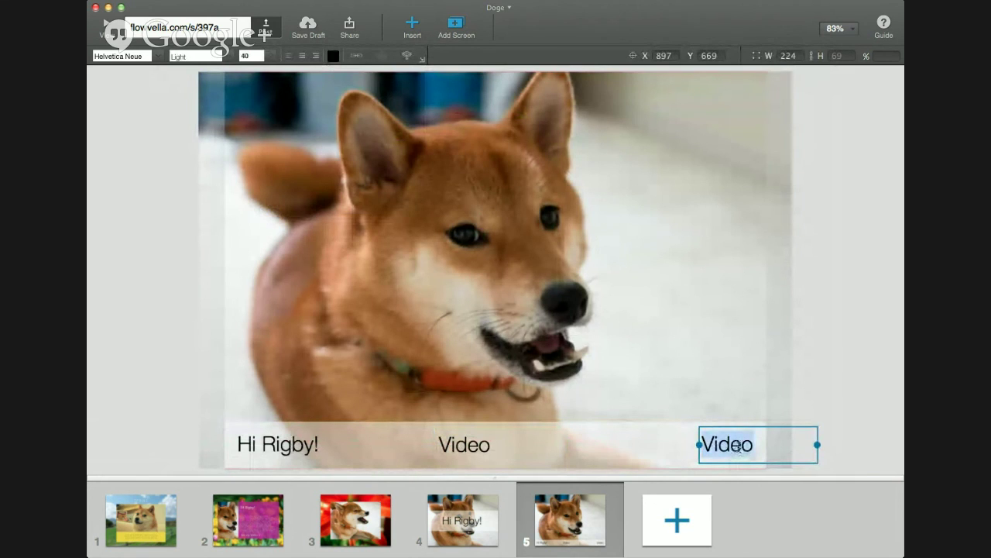
{"action": "type", "text": "Spring"}
{"action": "left_click", "coordinate": [834, 351]}
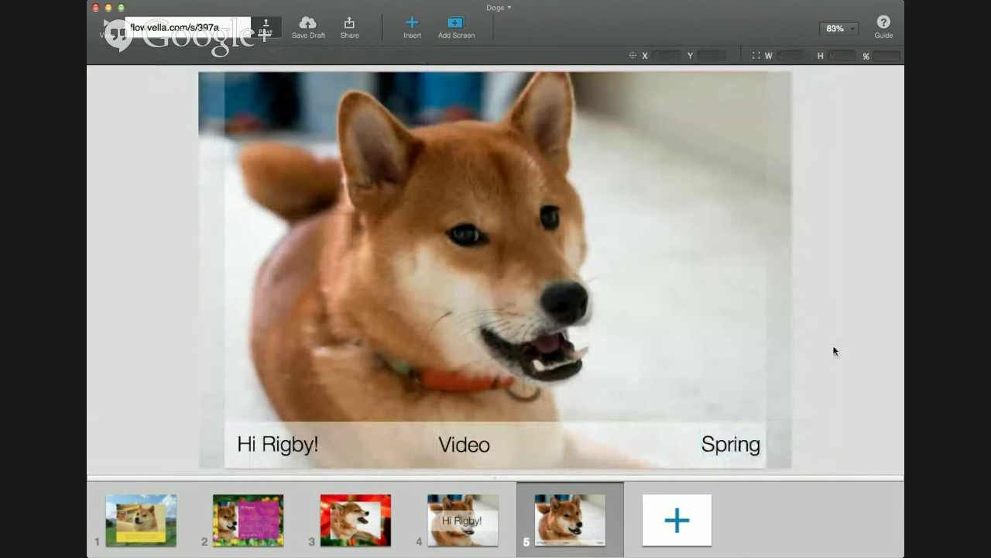
Link the Spring label to screen 1, the yellow-banner screen
{"action": "left_click", "coordinate": [750, 439]}
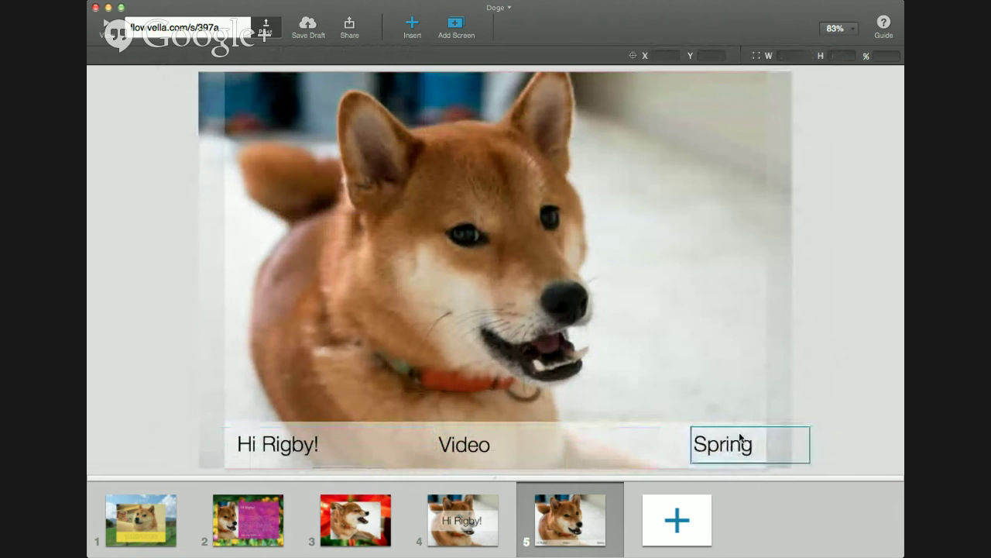
{"action": "left_click", "coordinate": [733, 455]}
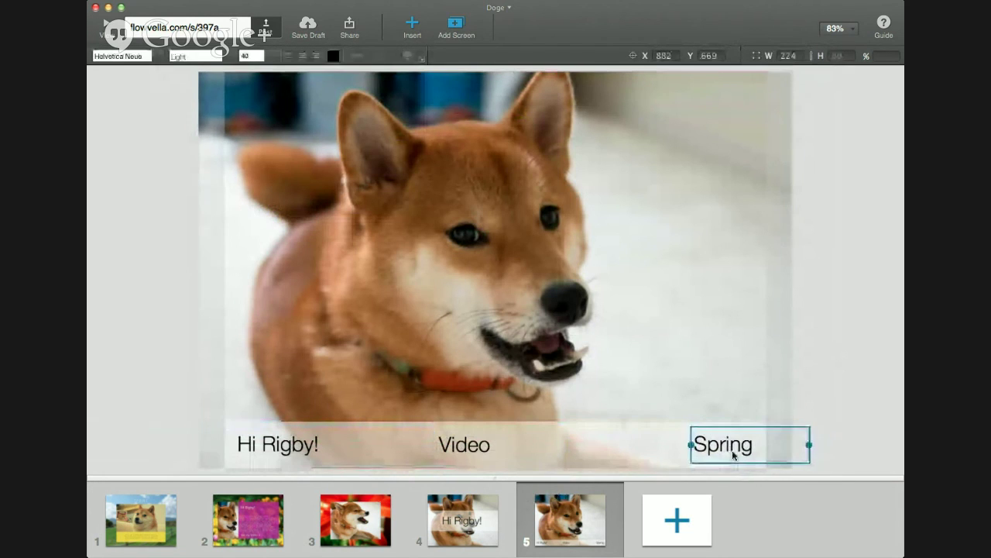
{"action": "left_click", "coordinate": [361, 58]}
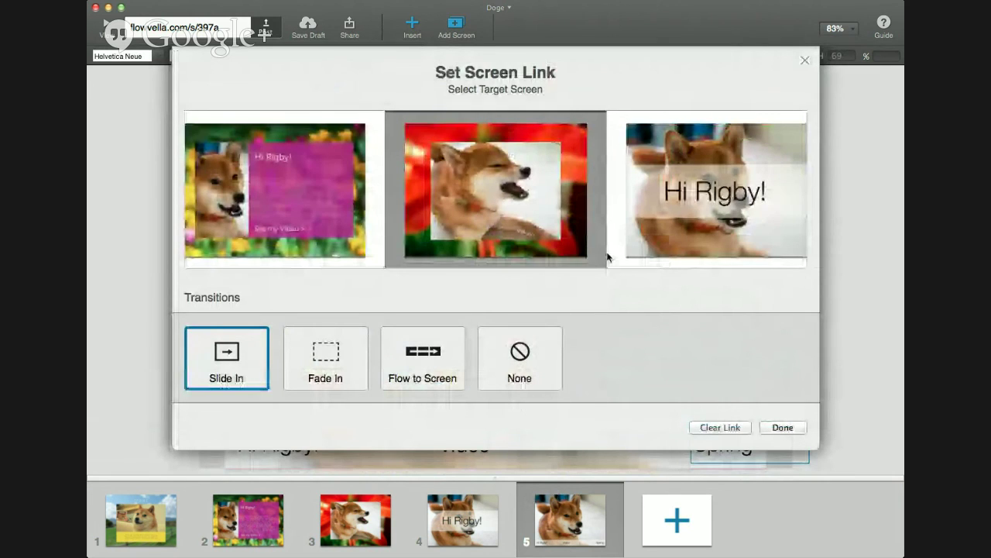
{"action": "left_click", "coordinate": [777, 427]}
{"action": "left_click", "coordinate": [847, 365]}
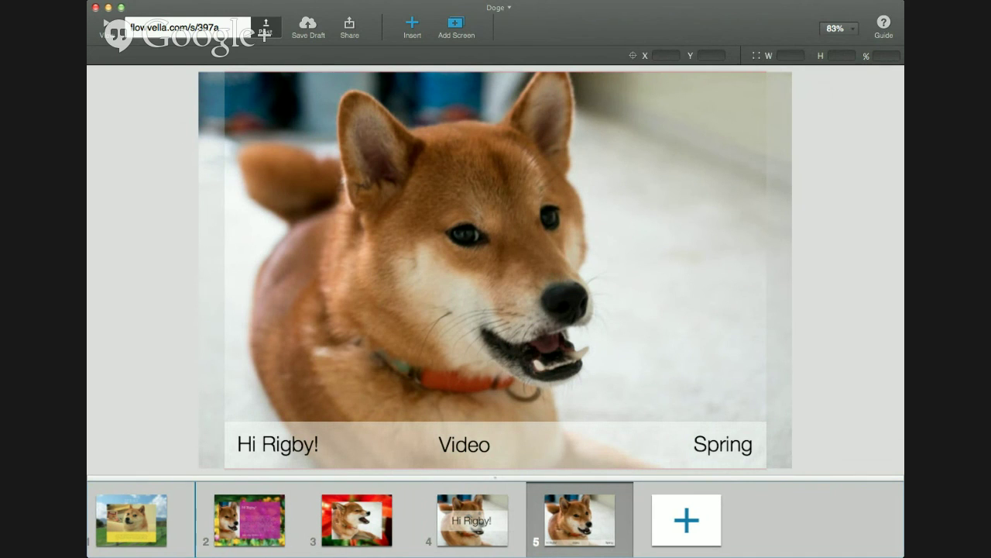
Move the dog screen with Hi Rigby!, Video and Spring to first place in the deck
{"action": "left_click_drag", "start_coordinate": [579, 519], "coordinate": [132, 532]}
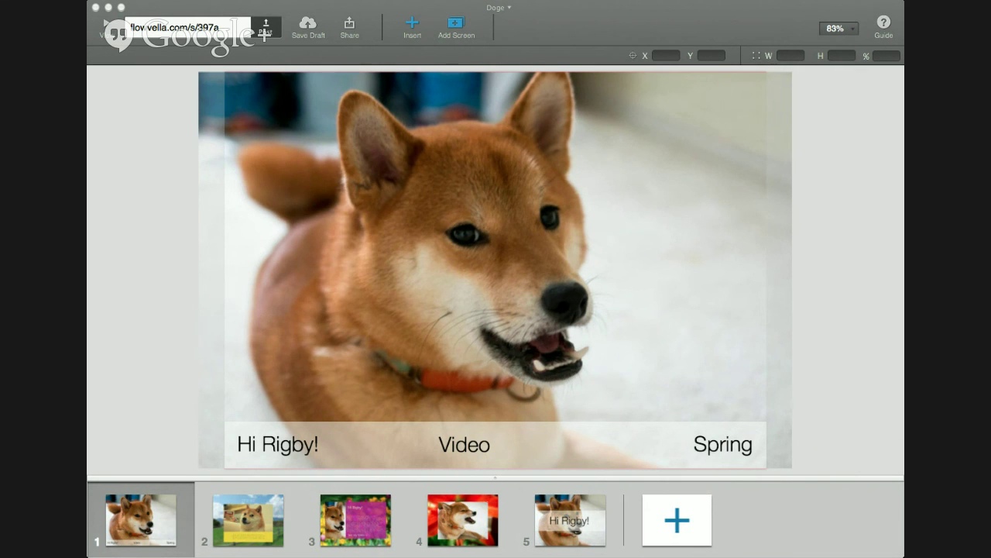
{"action": "left_click", "coordinate": [321, 384]}
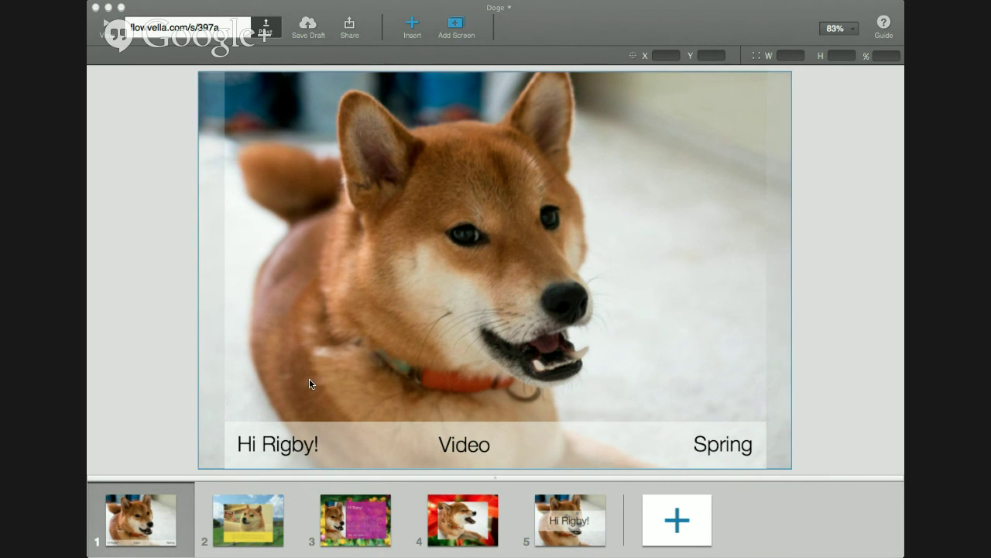
{"action": "key", "text": "Escape"}
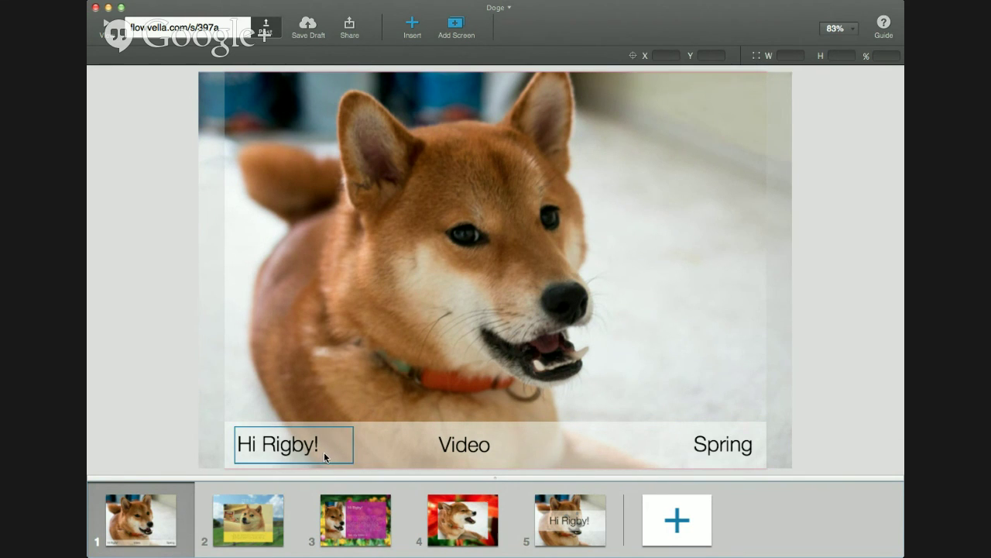
On screen 5, set the Hi Rigby! heading to size 100 and shift it right and up
{"action": "left_click", "coordinate": [582, 531]}
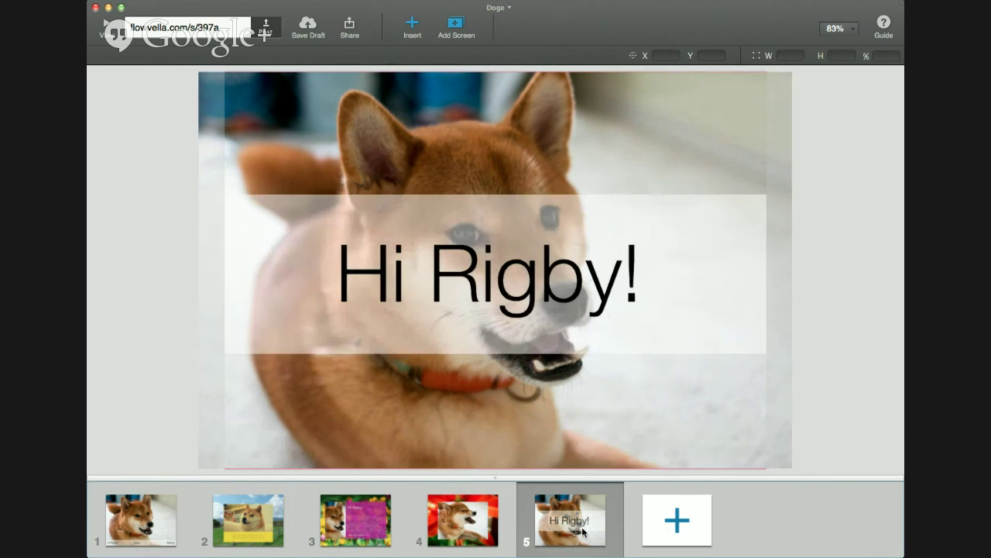
{"action": "left_click", "coordinate": [539, 313]}
{"action": "left_click", "coordinate": [246, 54]}
{"action": "type", "text": "1"}
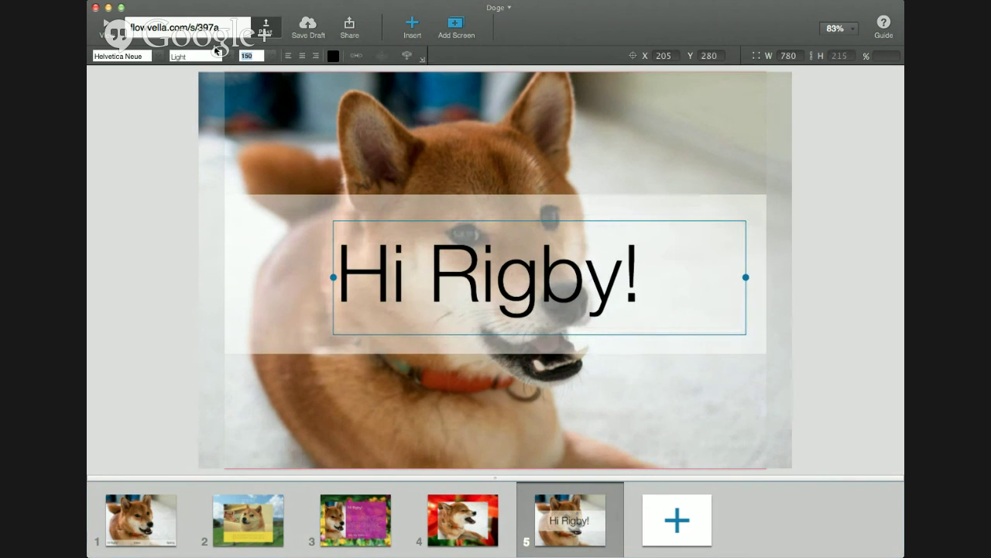
{"action": "type", "text": "00"}
{"action": "key", "text": "Return"}
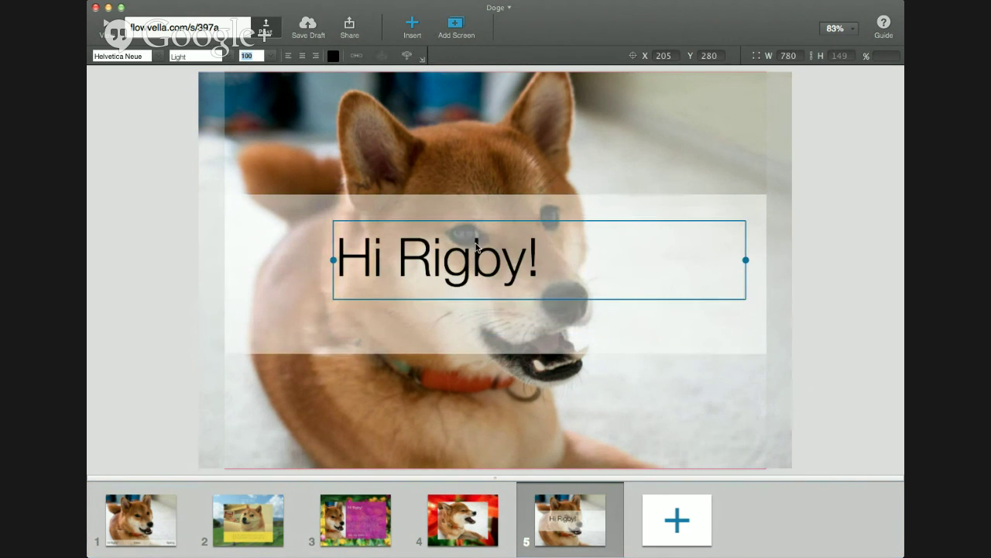
{"action": "left_click_drag", "start_coordinate": [475, 247], "coordinate": [538, 235]}
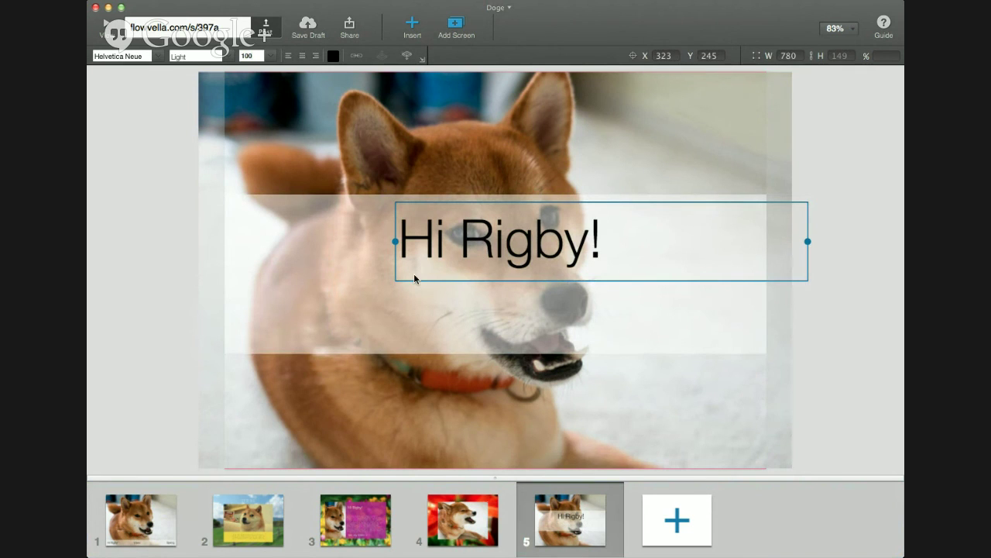
Duplicate the heading below itself and retype the copy as 'my website'
{"action": "key", "text": "super+d"}
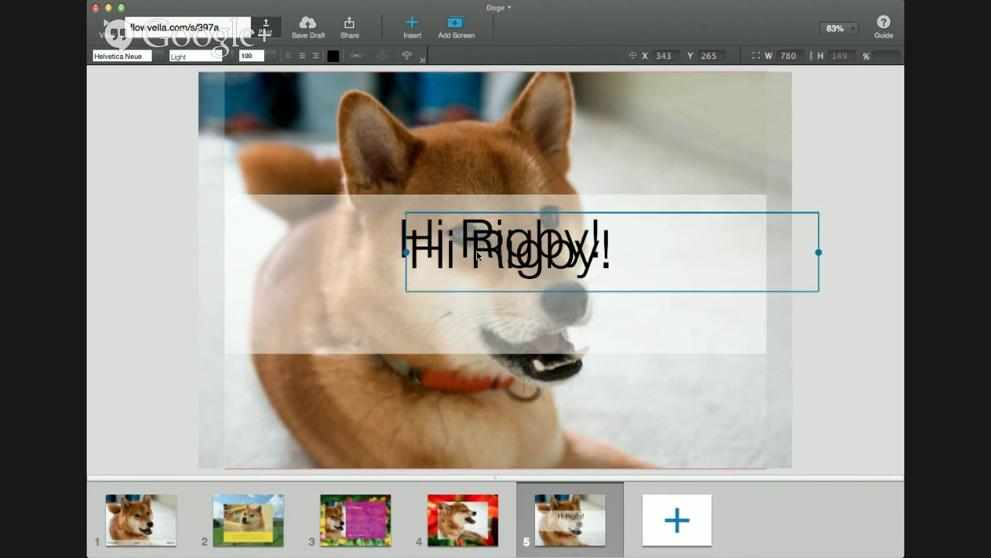
{"action": "left_click_drag", "start_coordinate": [477, 256], "coordinate": [461, 300]}
{"action": "double_click", "coordinate": [460, 302]}
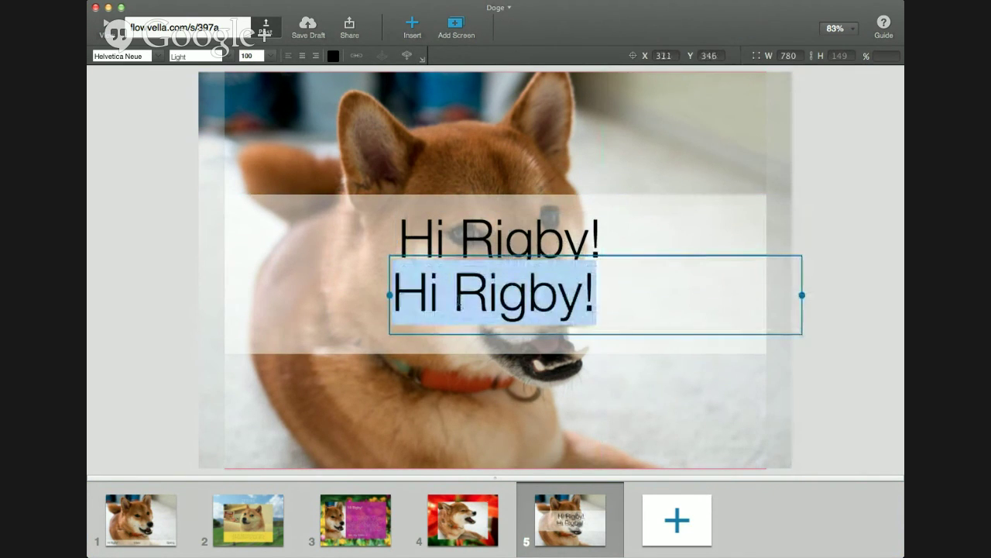
{"action": "type", "text": "ht"}
{"action": "key", "text": "BackSpace"}
{"action": "key", "text": "BackSpace"}
{"action": "type", "text": "myt web"}
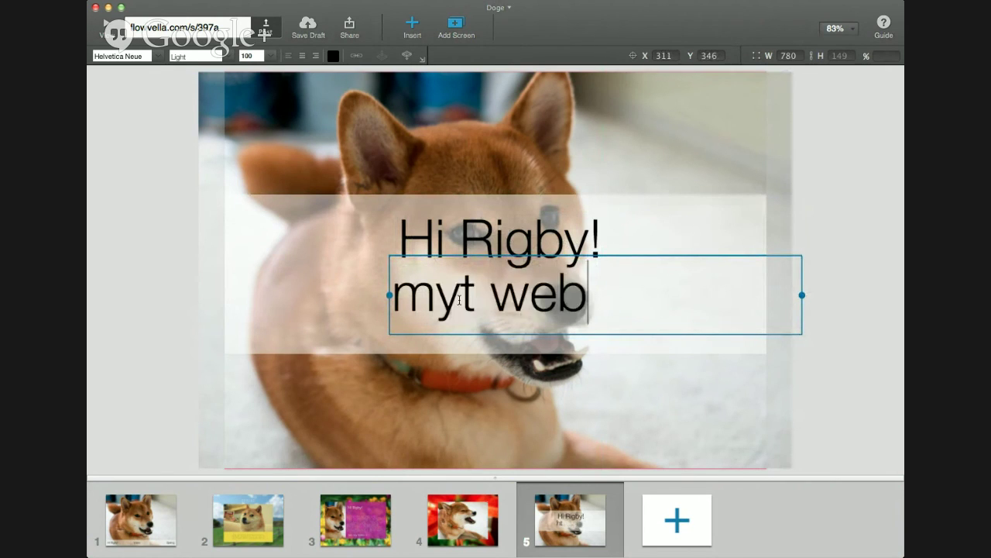
{"action": "key", "text": "BackSpace"}
{"action": "key", "text": "BackSpace"}
{"action": "key", "text": "BackSpace"}
{"action": "key", "text": "BackSpace"}
{"action": "key", "text": "BackSpace"}
{"action": "type", "text": "website"}
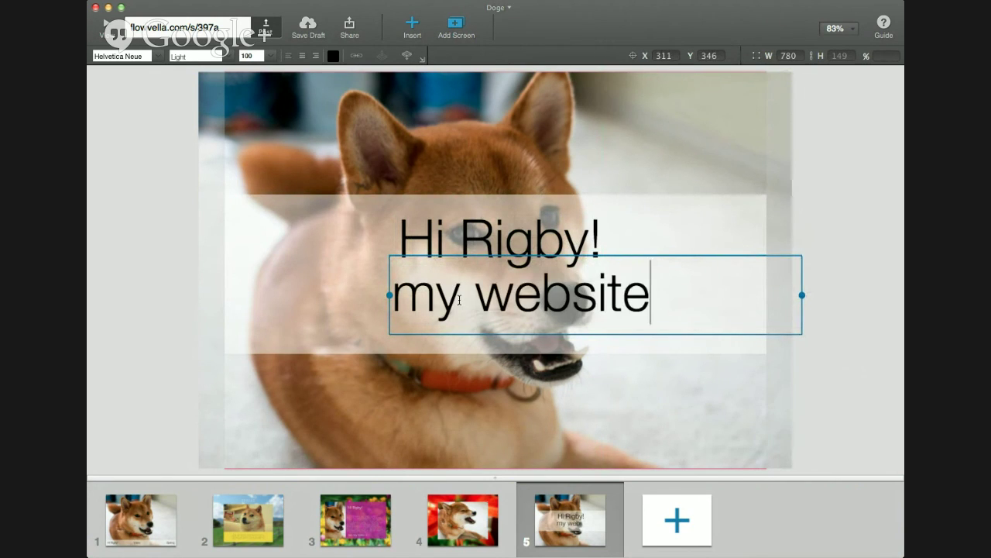
{"action": "key", "text": "Escape"}
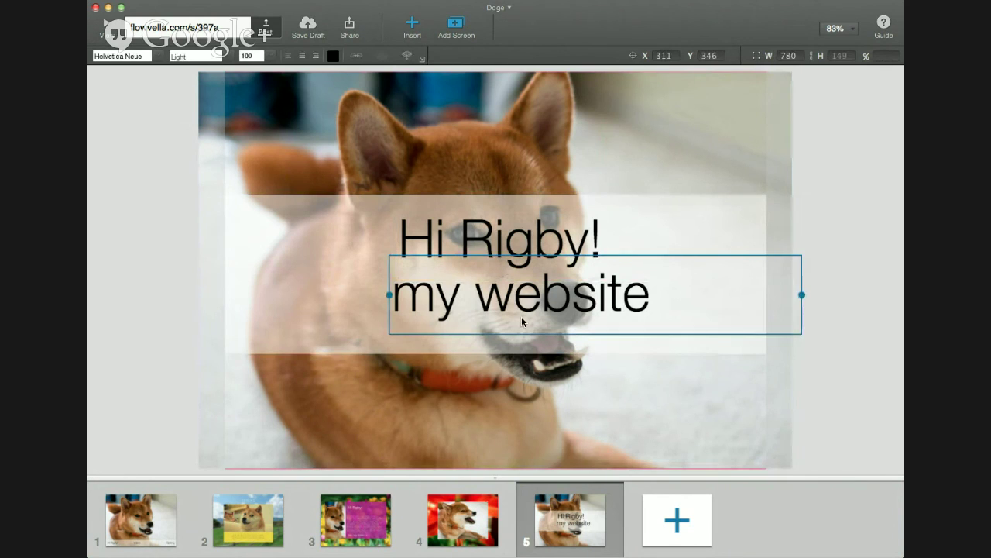
Set 'my website' to size 50 and centre it beneath Hi Rigby!
{"action": "left_click", "coordinate": [249, 56]}
{"action": "type", "text": "50"}
{"action": "key", "text": "Return"}
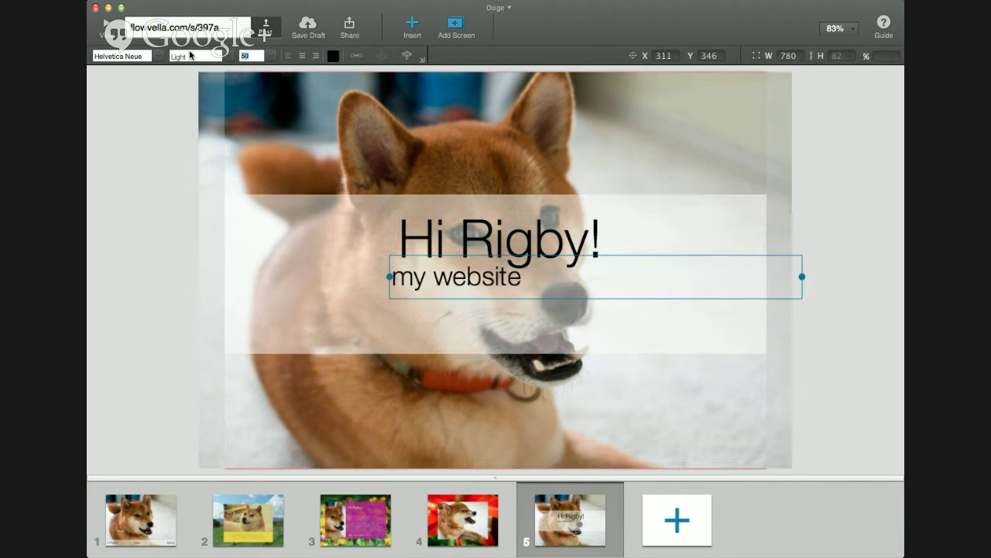
{"action": "left_click_drag", "start_coordinate": [457, 281], "coordinate": [496, 287]}
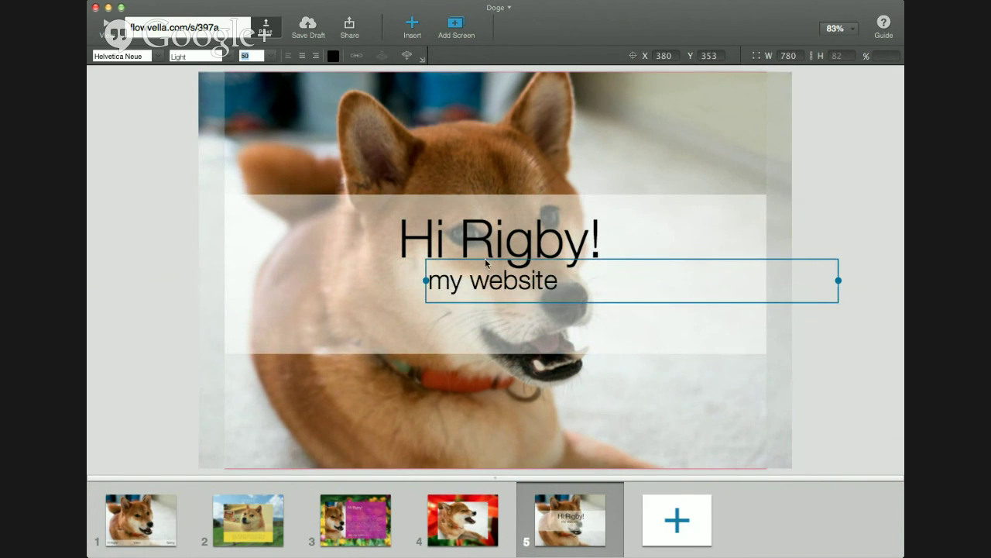
{"action": "left_click_drag", "start_coordinate": [485, 275], "coordinate": [482, 276]}
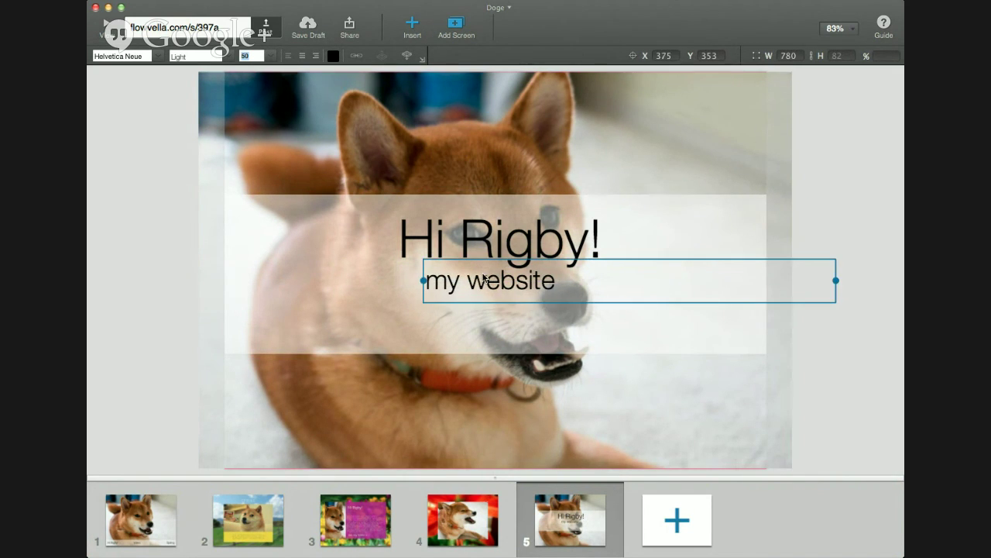
{"action": "left_click", "coordinate": [356, 58]}
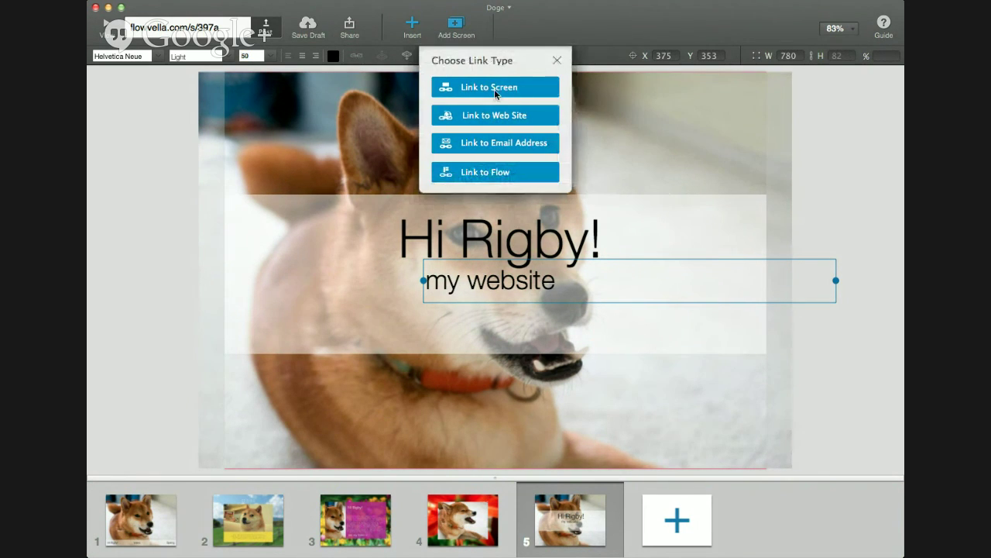
{"action": "left_click", "coordinate": [496, 116]}
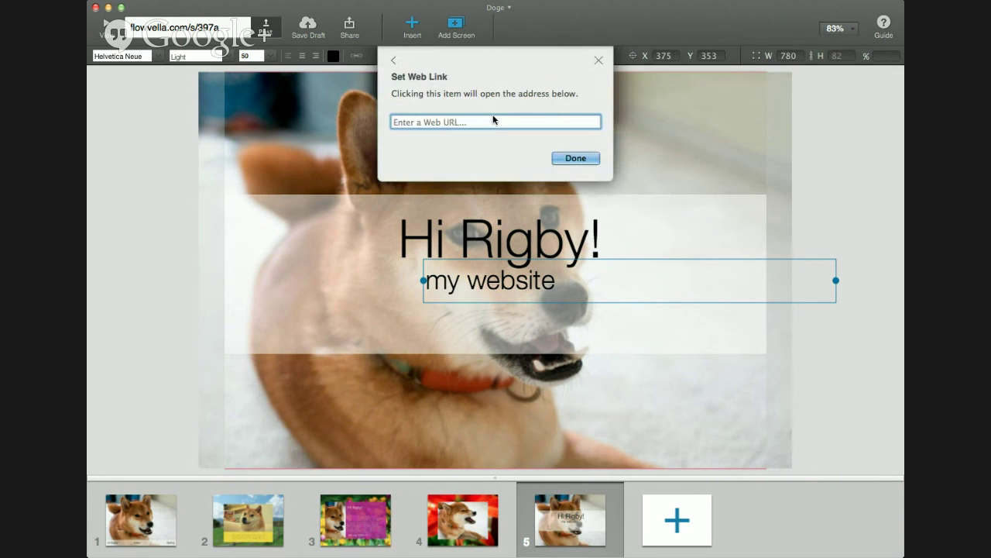
{"action": "type", "text": "http://flowvella.com"}
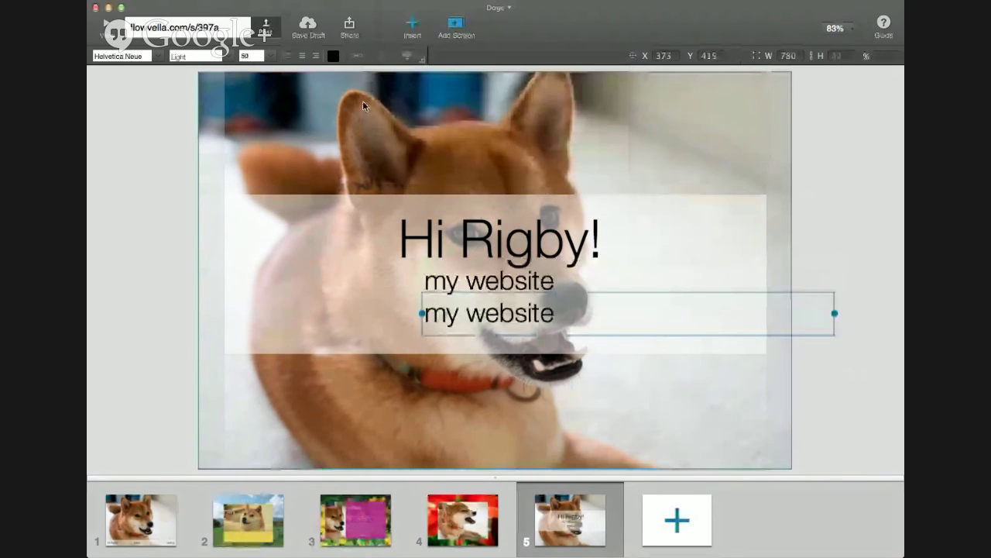
Replace the second 'my website' line's text with 'contact me'
{"action": "triple_click", "coordinate": [507, 313]}
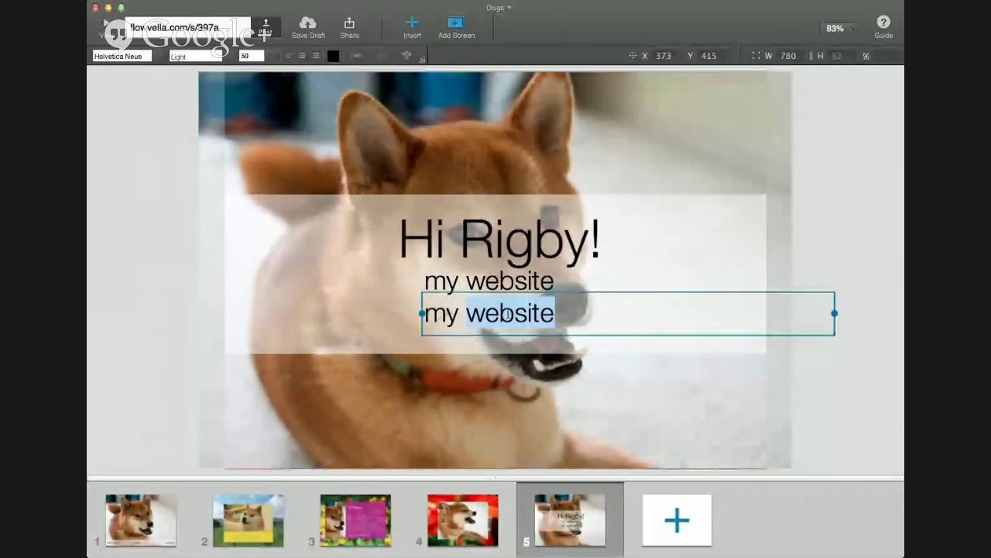
{"action": "type", "text": "c"}
{"action": "key", "text": "BackSpace"}
{"action": "type", "text": "contact me"}
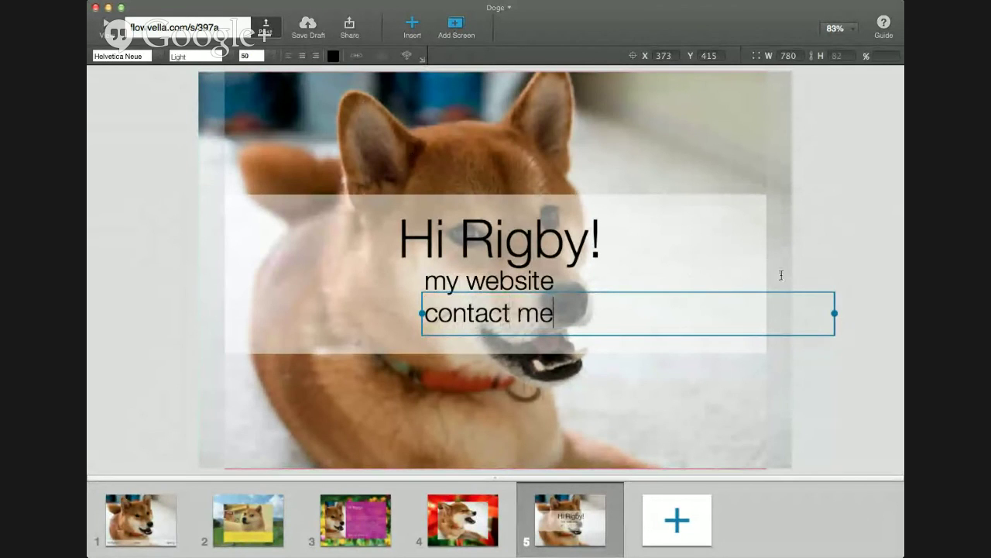
{"action": "left_click", "coordinate": [832, 243]}
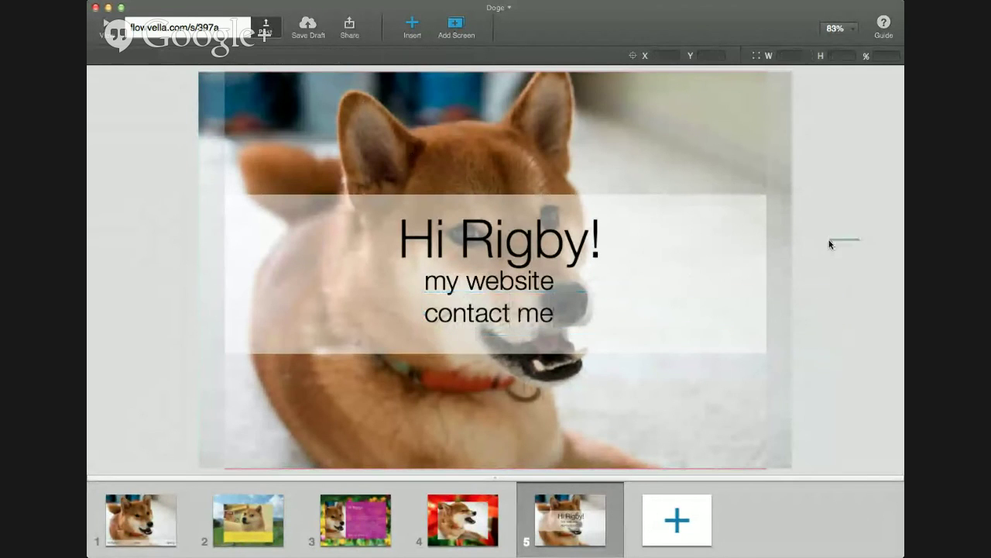
{"action": "left_click", "coordinate": [509, 331]}
{"action": "left_click", "coordinate": [508, 326]}
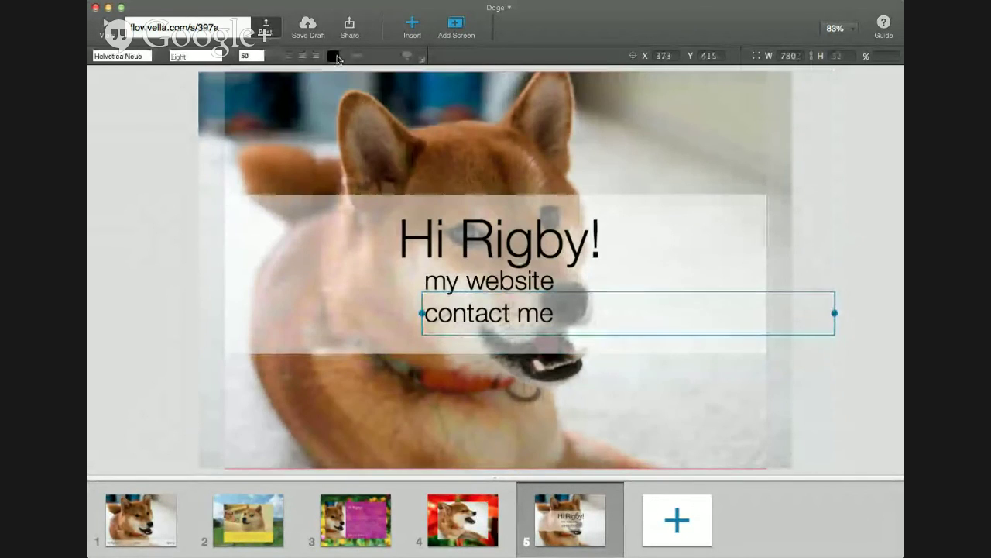
Replace the copied website link on 'contact me' with an email link to the contact address
{"action": "left_click", "coordinate": [355, 59]}
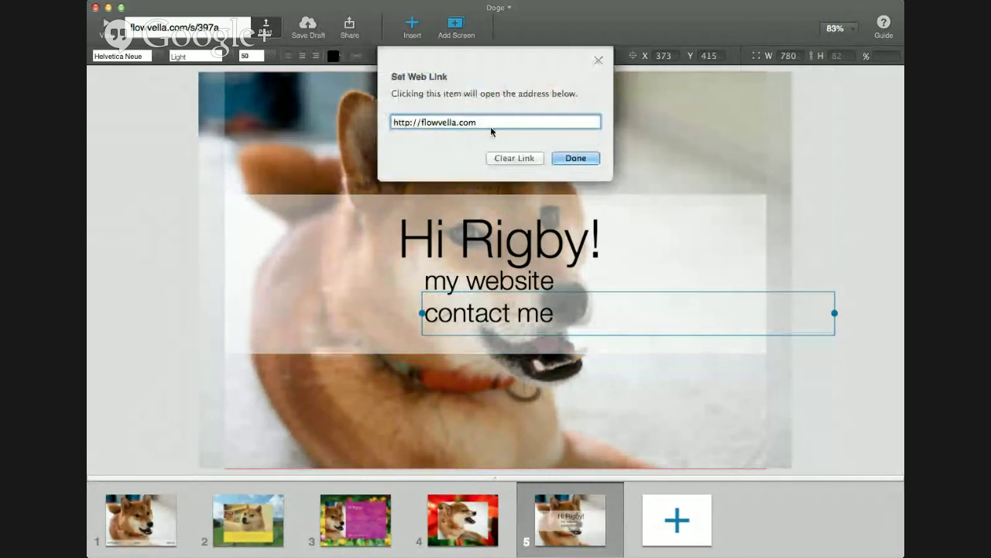
{"action": "left_click", "coordinate": [511, 157]}
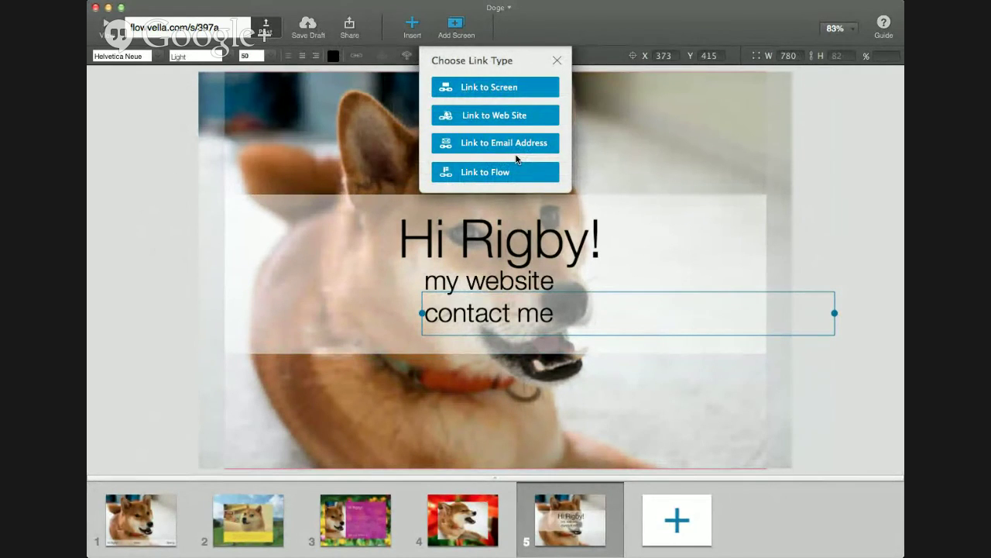
{"action": "left_click", "coordinate": [470, 142]}
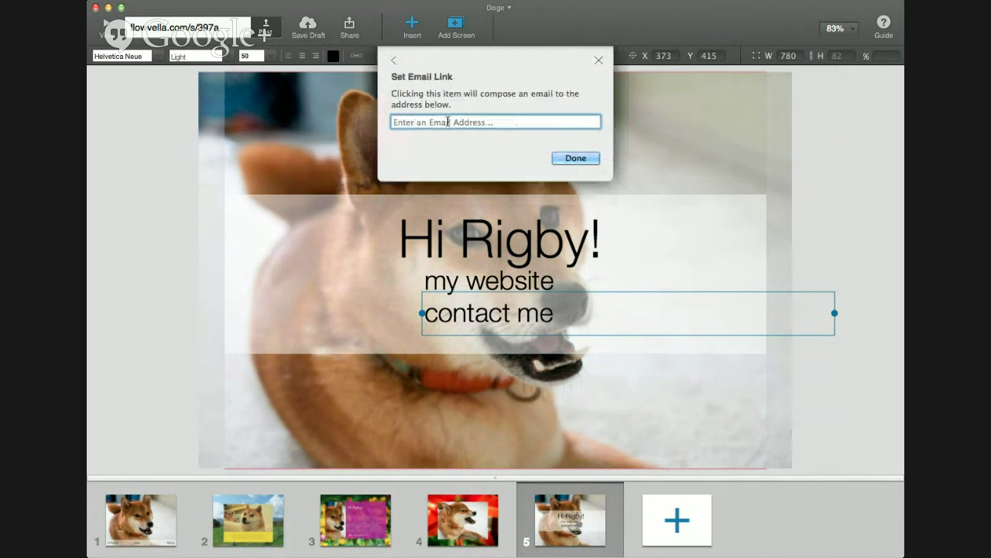
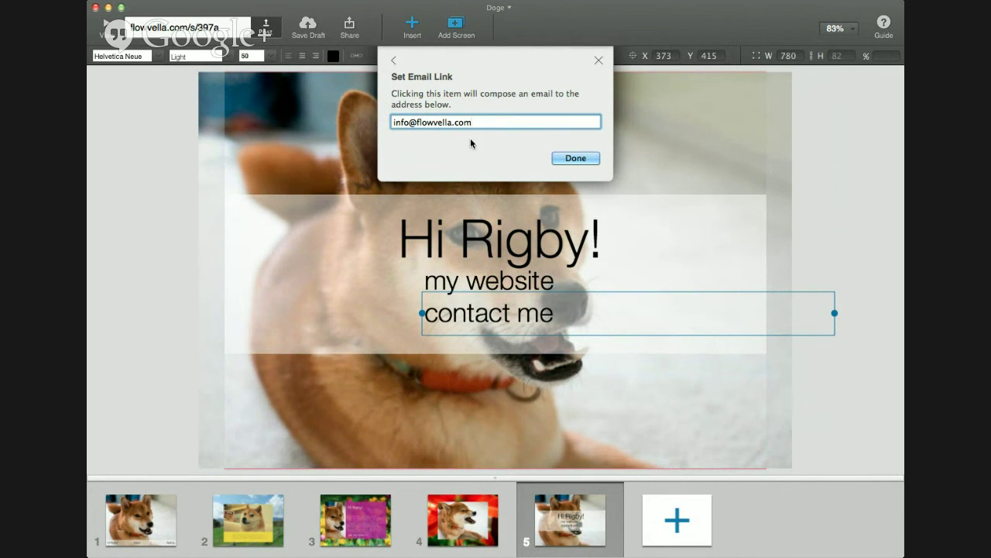
{"action": "left_click", "coordinate": [579, 162]}
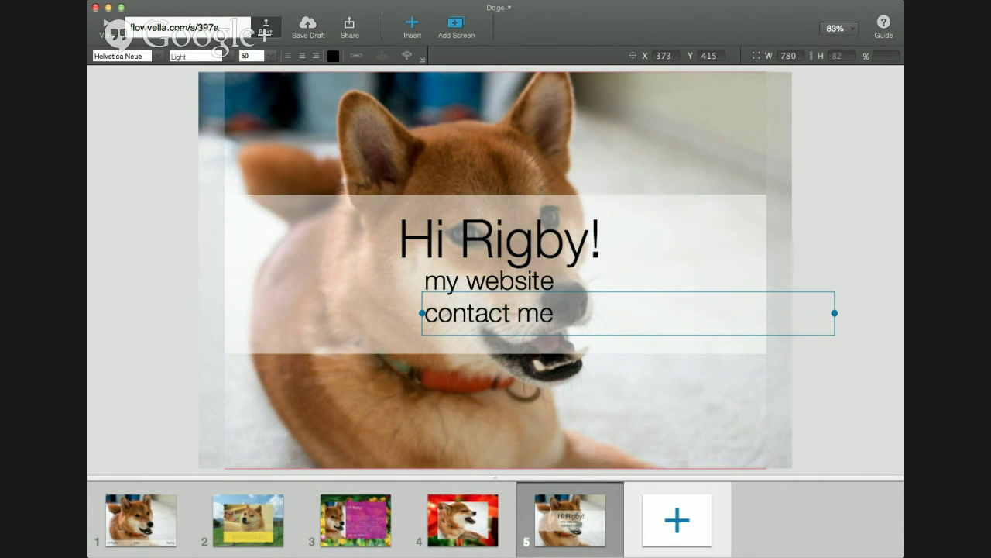
{"action": "key", "text": "Escape"}
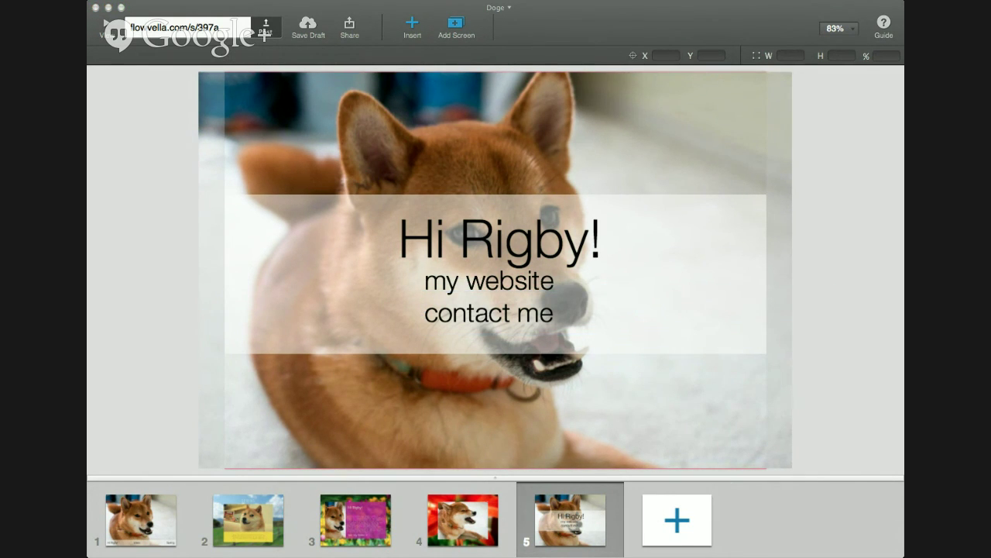
Add screen 6 with a four-dog-photo gallery and drag it toward the centre
{"action": "left_click", "coordinate": [677, 520]}
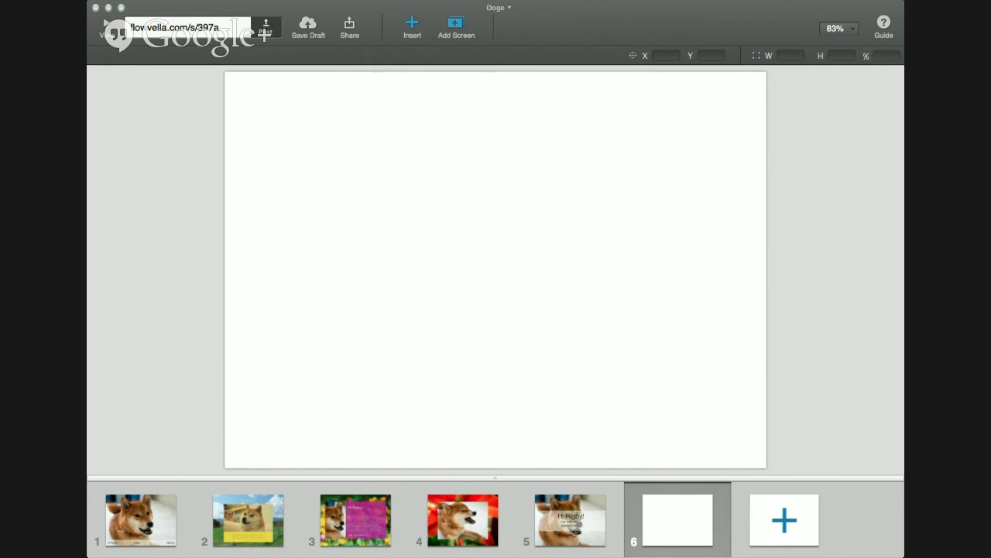
{"action": "left_click", "coordinate": [414, 125]}
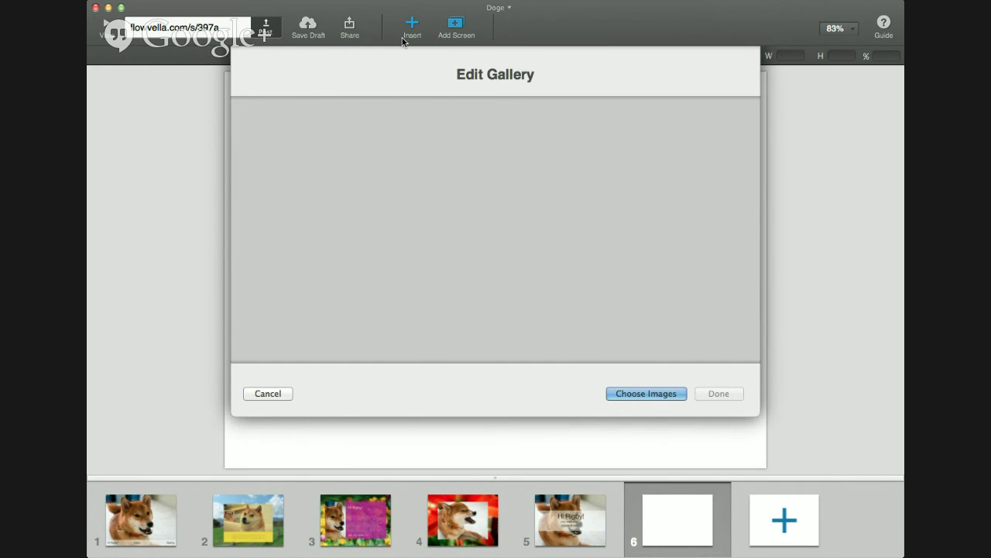
{"action": "left_click", "coordinate": [659, 395]}
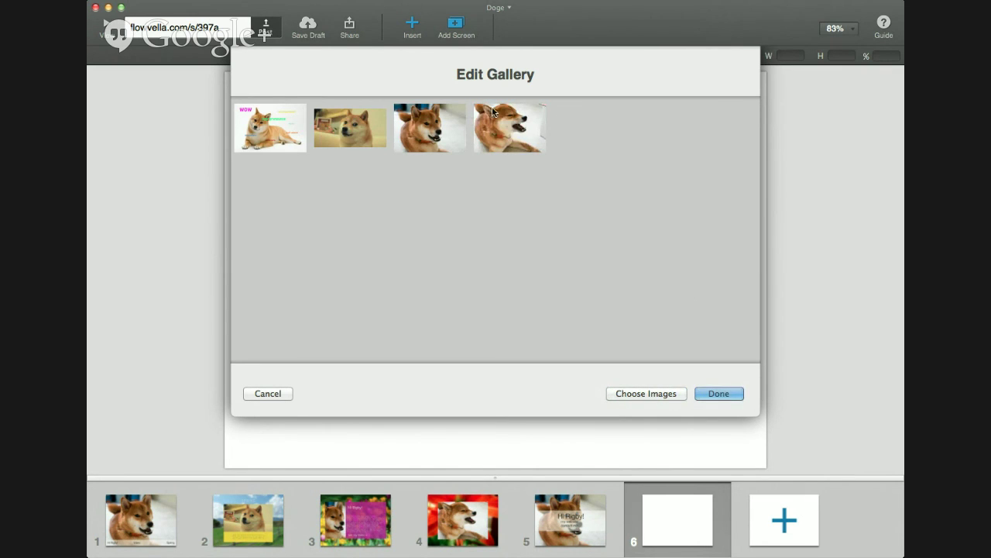
{"action": "left_click", "coordinate": [719, 394]}
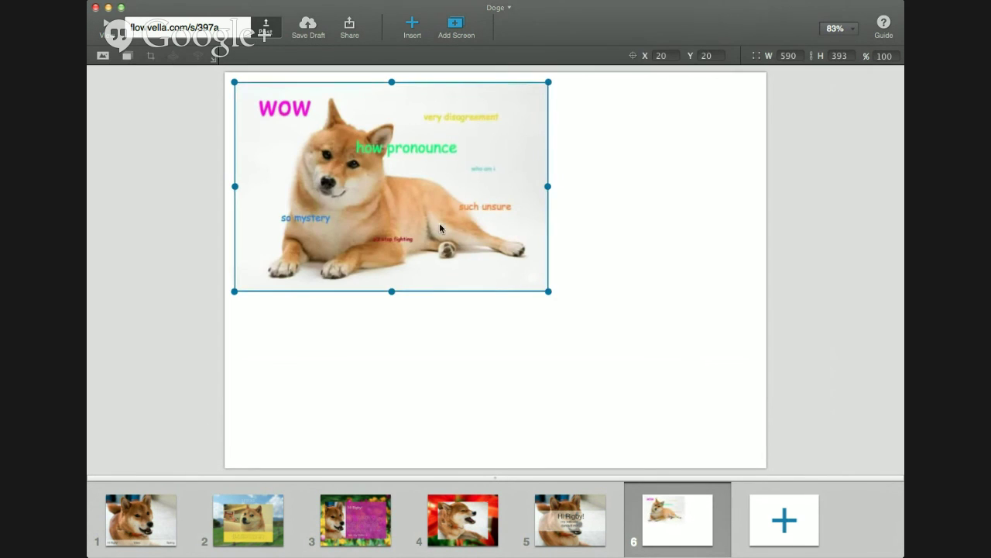
{"action": "left_click_drag", "start_coordinate": [440, 229], "coordinate": [545, 300]}
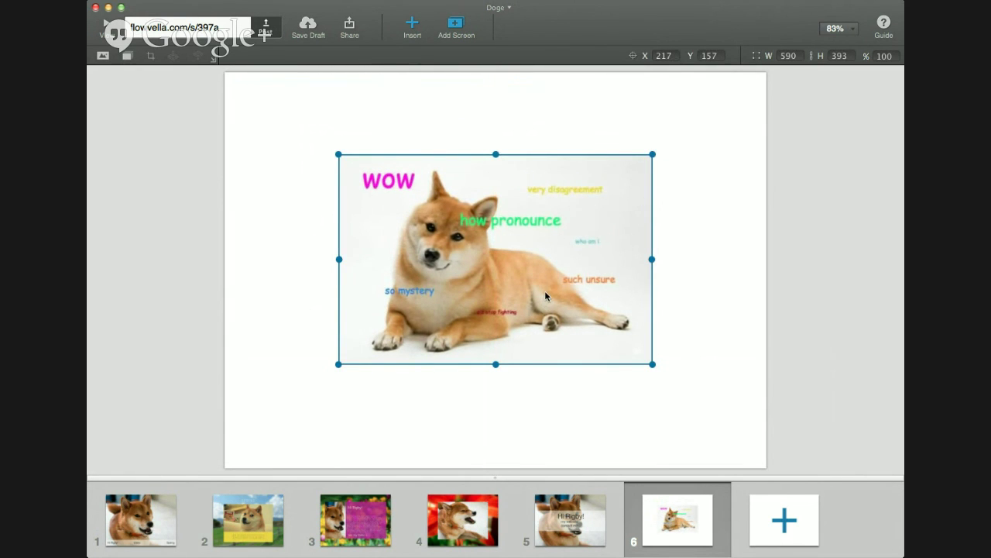
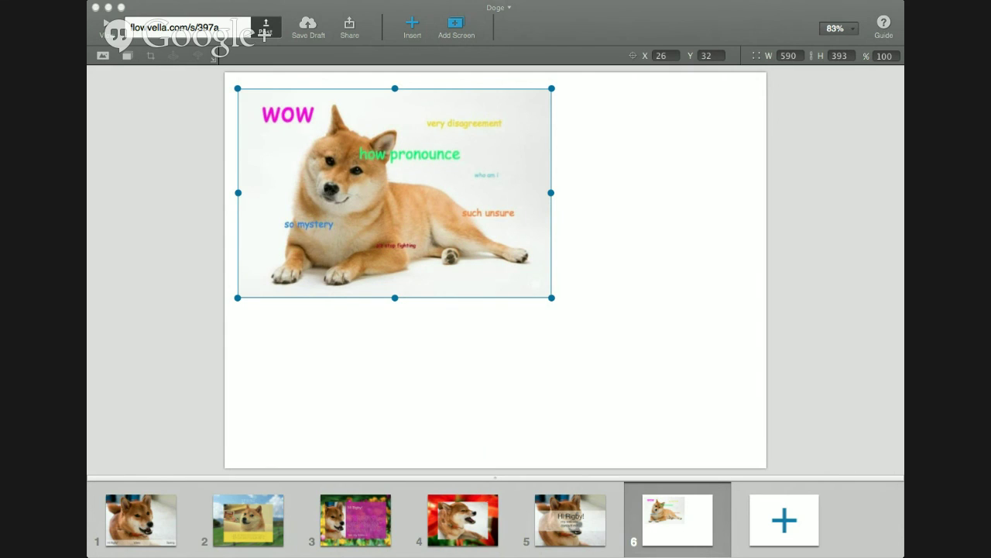
{"action": "left_click", "coordinate": [879, 349]}
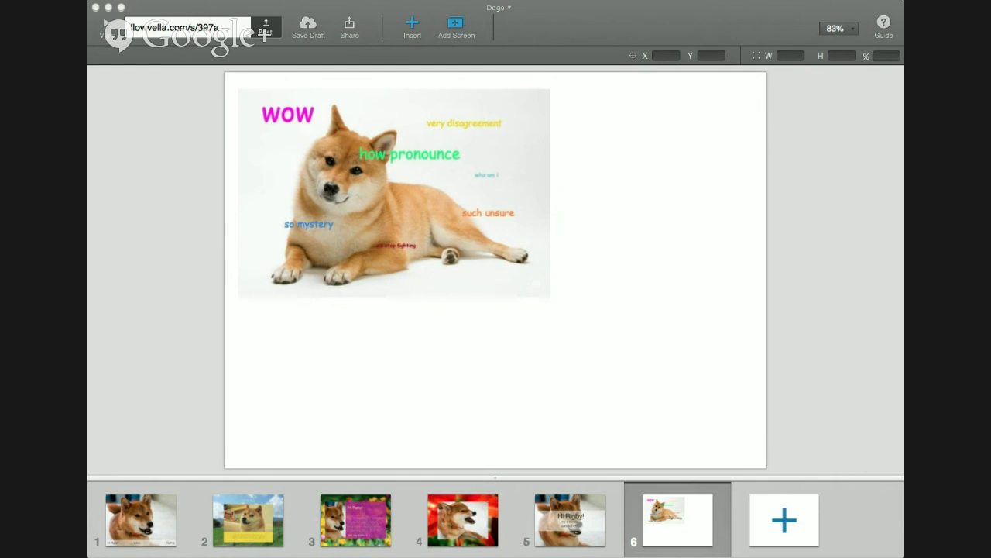
{"action": "left_click", "coordinate": [112, 32]}
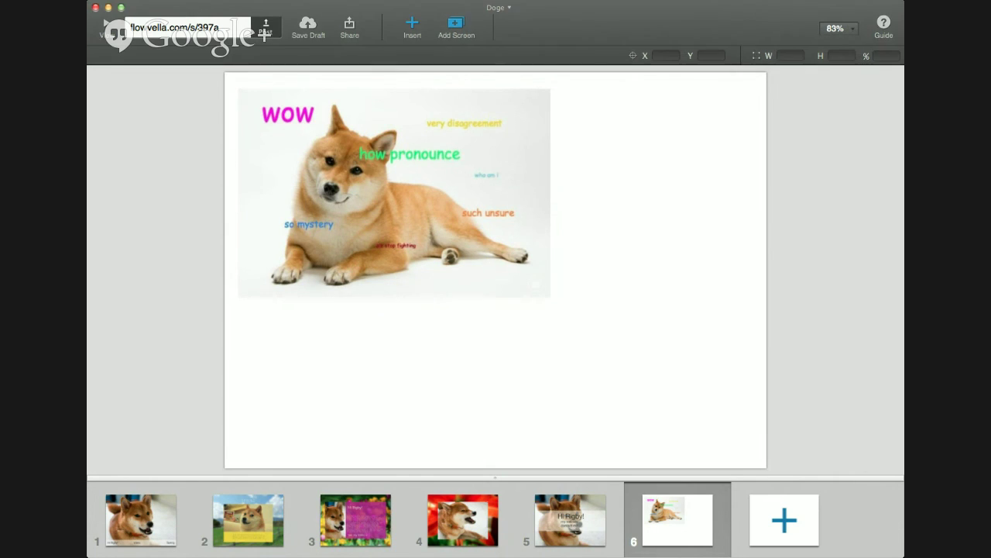
{"action": "left_click", "coordinate": [335, 175]}
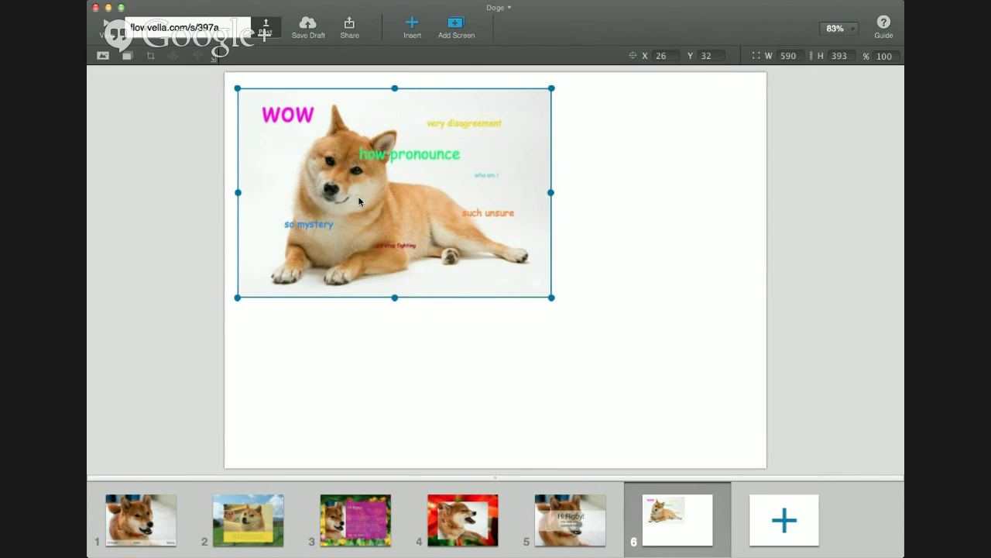
{"action": "key", "text": "Delete"}
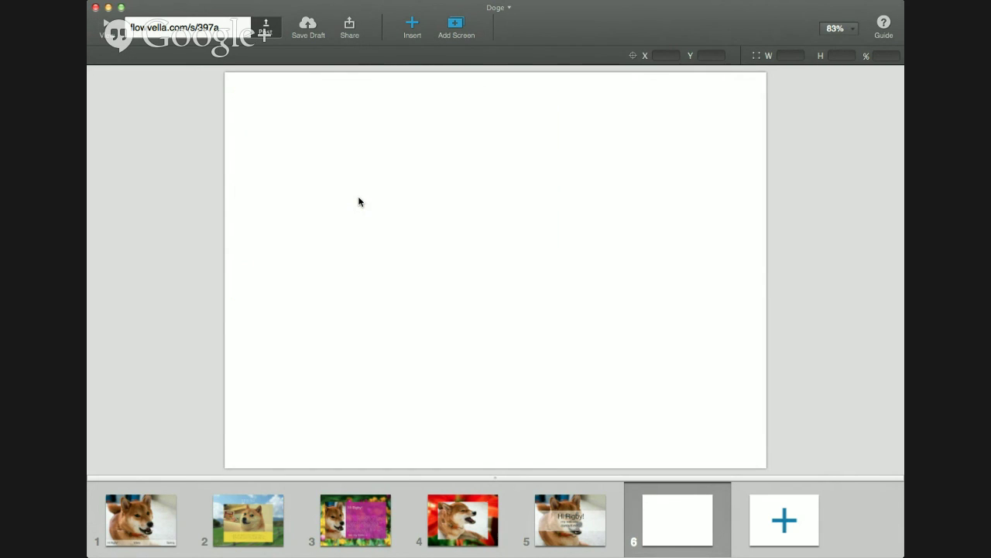
{"action": "key", "text": "super+z"}
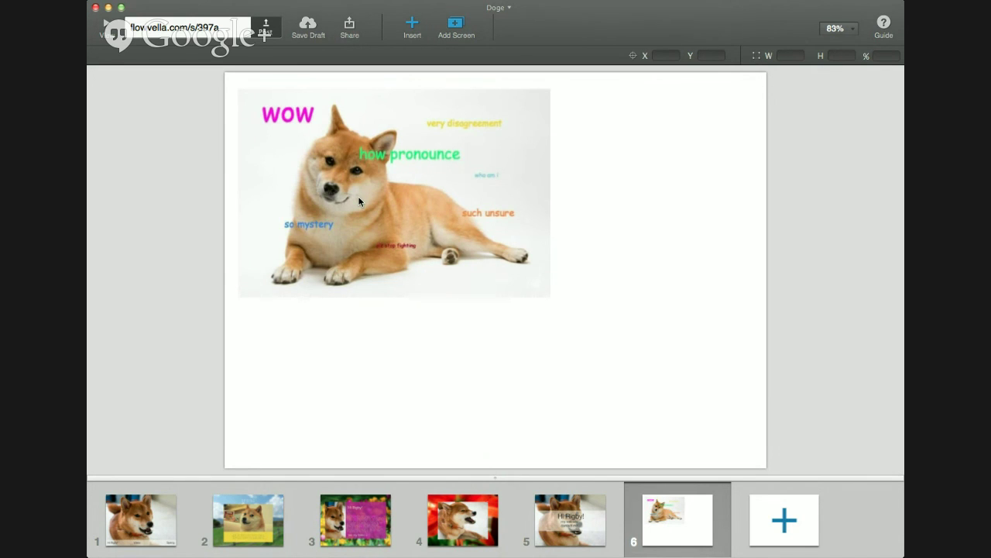
{"action": "left_click", "coordinate": [336, 198]}
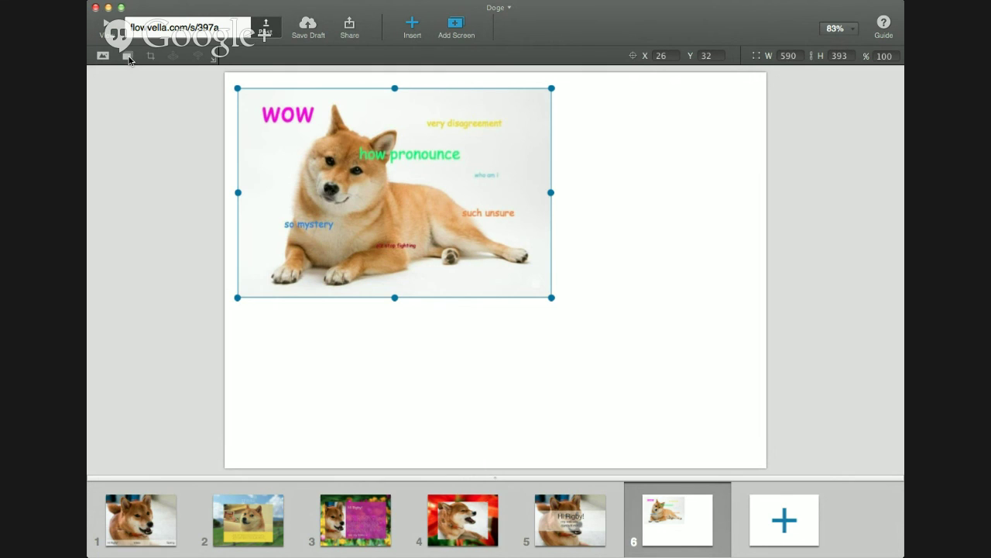
Remove the second and third photos from the sixth screen's gallery
{"action": "left_click", "coordinate": [128, 57]}
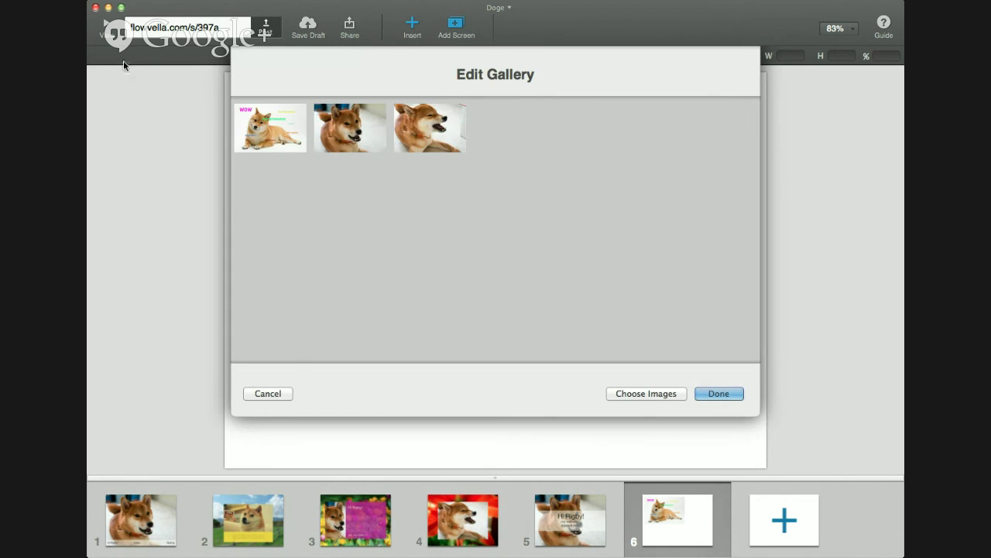
{"action": "left_click", "coordinate": [434, 136]}
{"action": "left_click", "coordinate": [352, 129]}
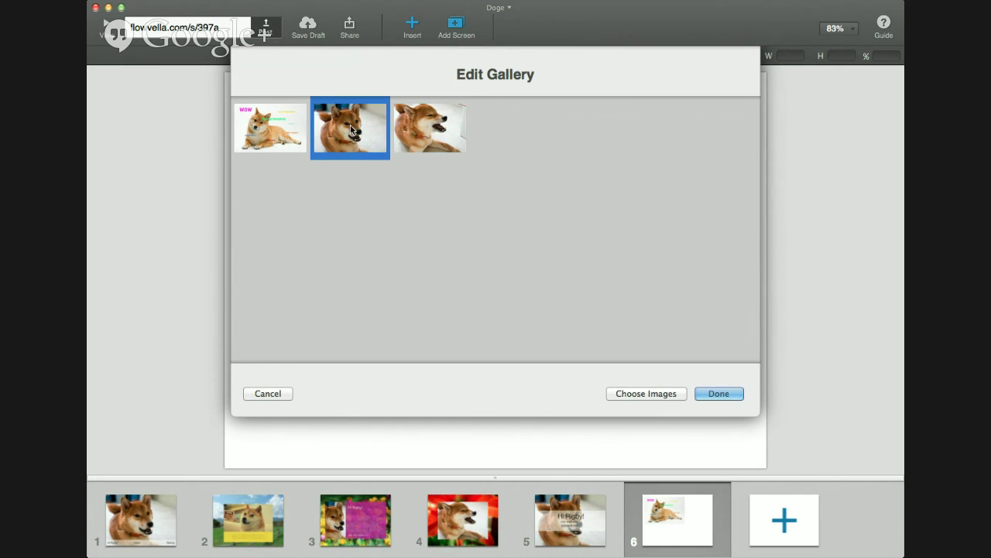
{"action": "left_click", "coordinate": [430, 139], "text": "shift"}
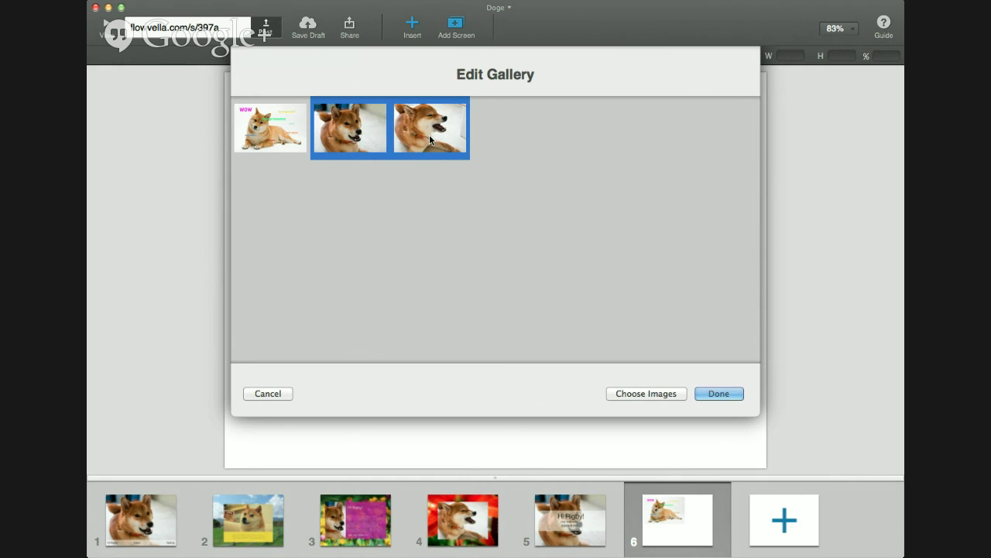
{"action": "left_click", "coordinate": [430, 139], "text": "shift"}
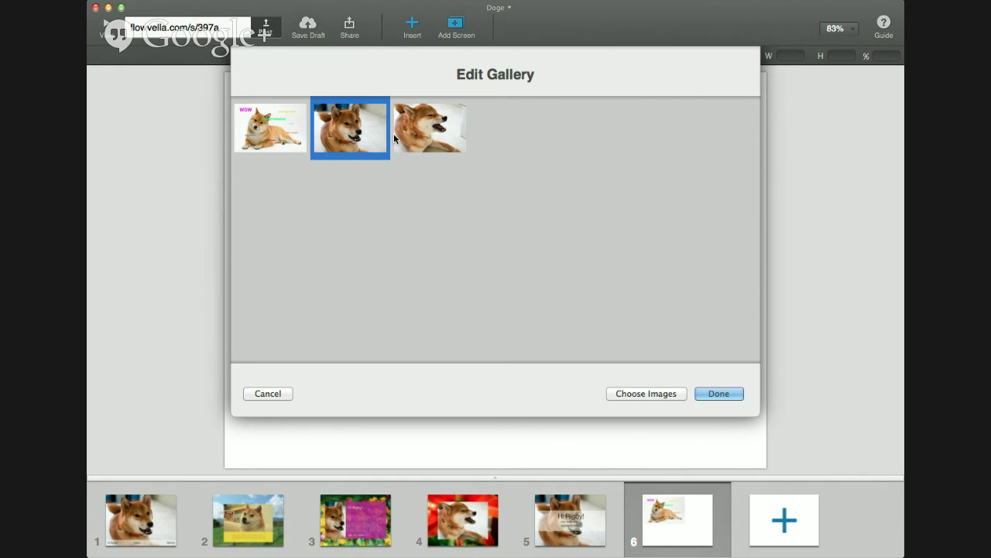
{"action": "left_click", "coordinate": [435, 138], "text": "shift"}
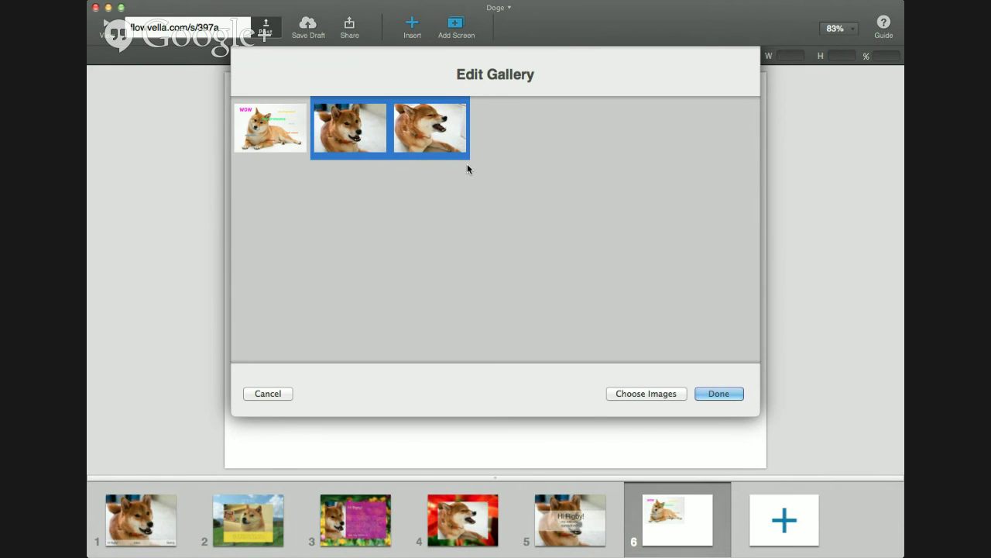
{"action": "key", "text": "BackSpace"}
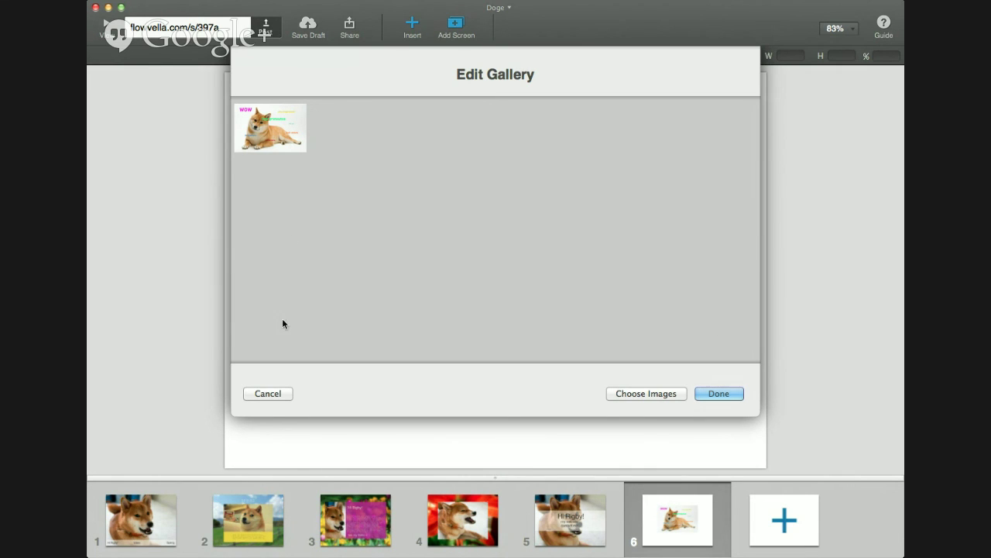
Add more doge photos to the gallery and confirm the changes
{"action": "left_click", "coordinate": [669, 395]}
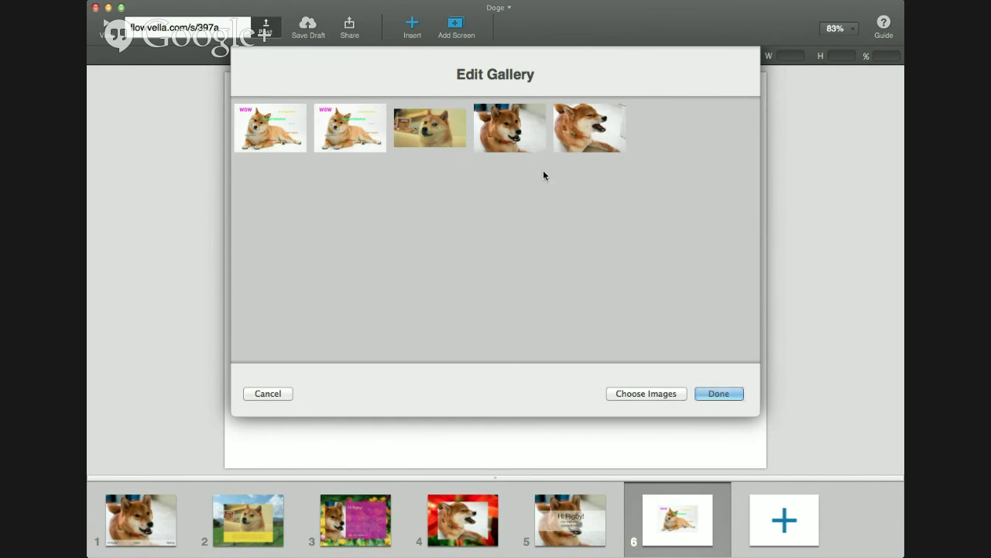
{"action": "left_click", "coordinate": [714, 392]}
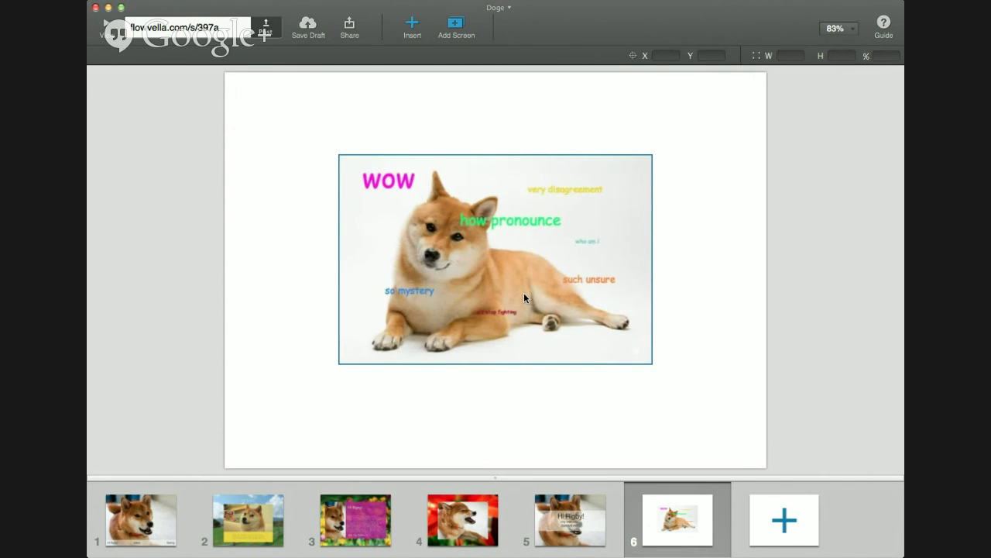
{"action": "left_click", "coordinate": [498, 254]}
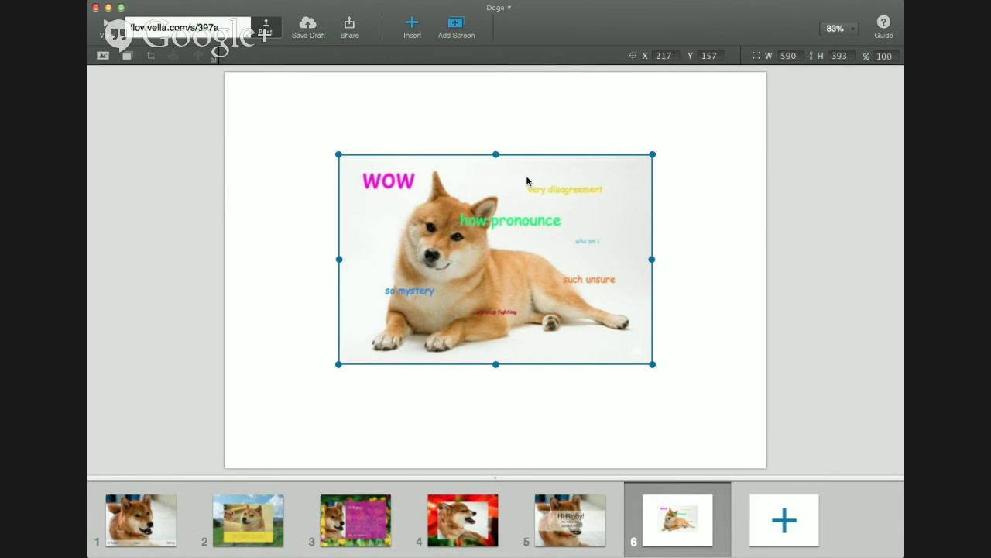
Delete the gallery, restore it with Cmd+Z, then post the Doge story
{"action": "key", "text": "Delete"}
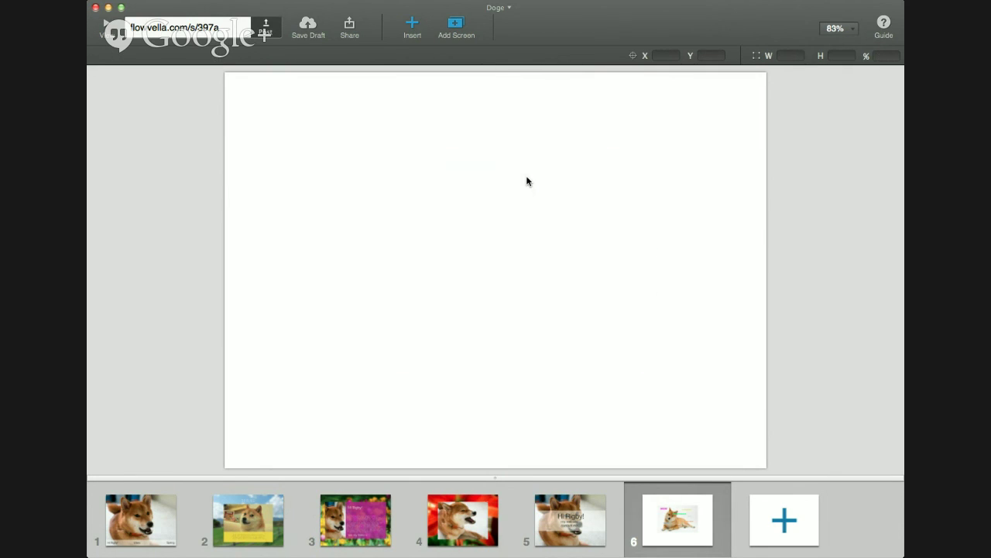
{"action": "key", "text": "super+z"}
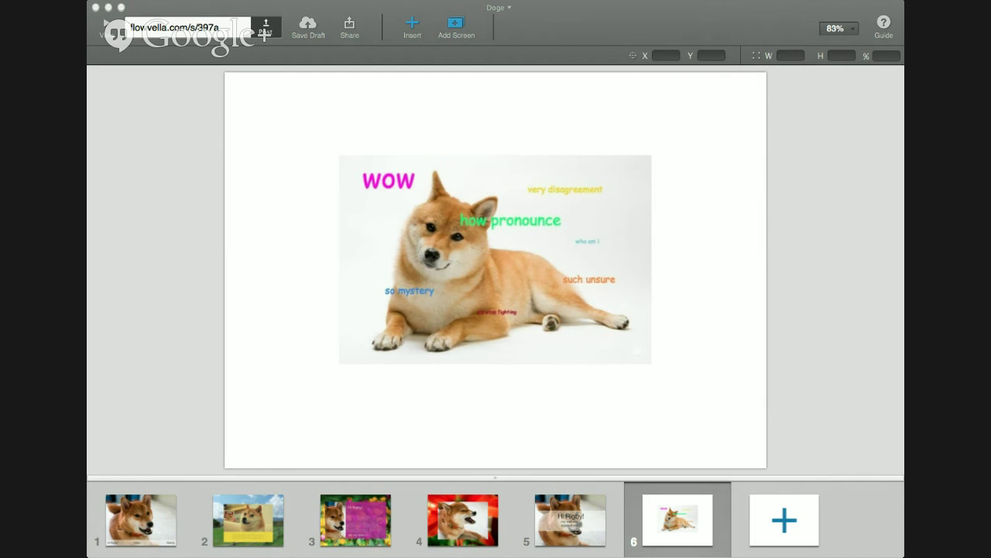
{"action": "left_click", "coordinate": [810, 199]}
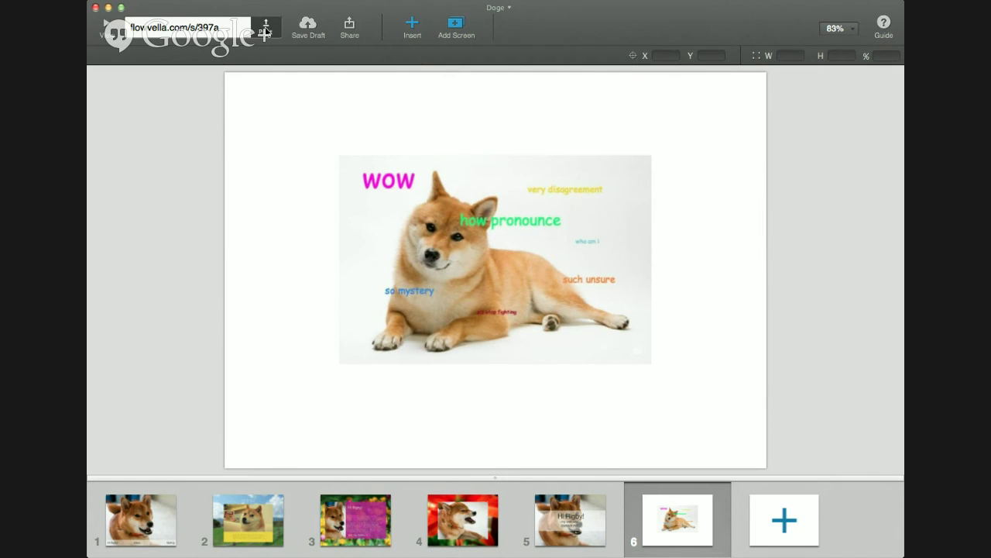
{"action": "left_click", "coordinate": [266, 33]}
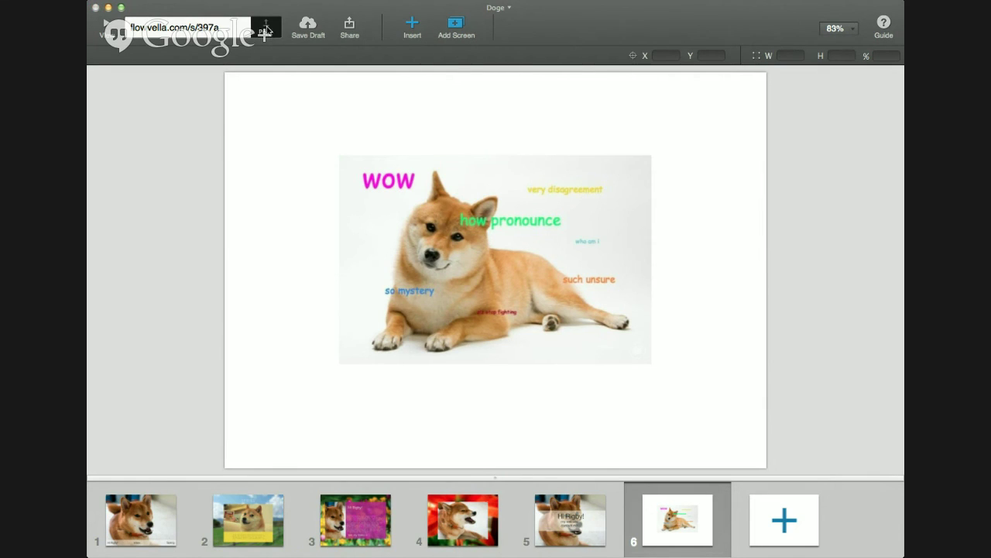